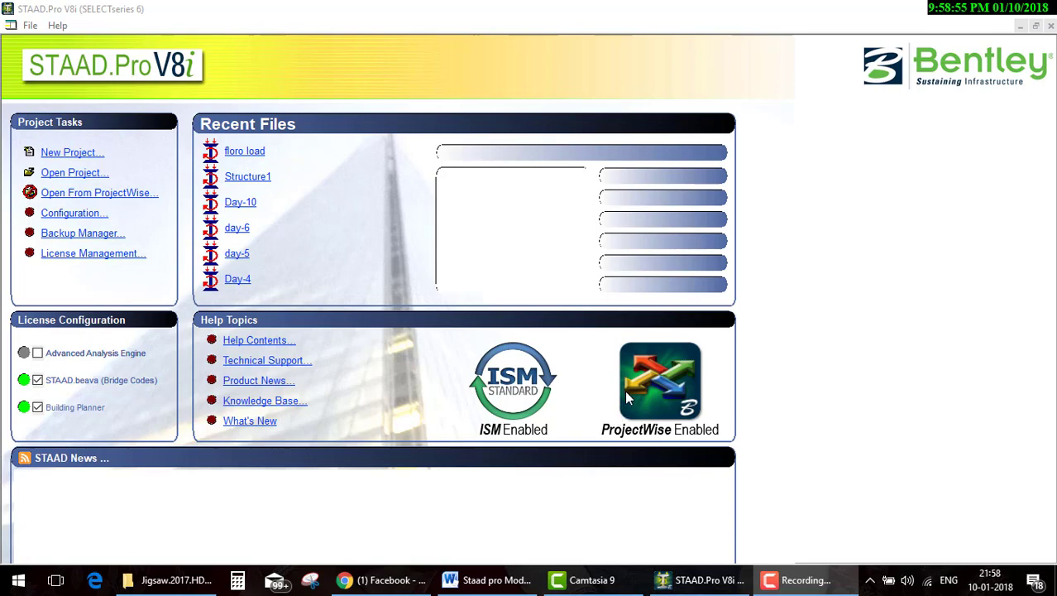
# Step: Bring the Staad pro Module Word outline in front of the STAAD.Pro start page
pyautogui.click(488, 580)
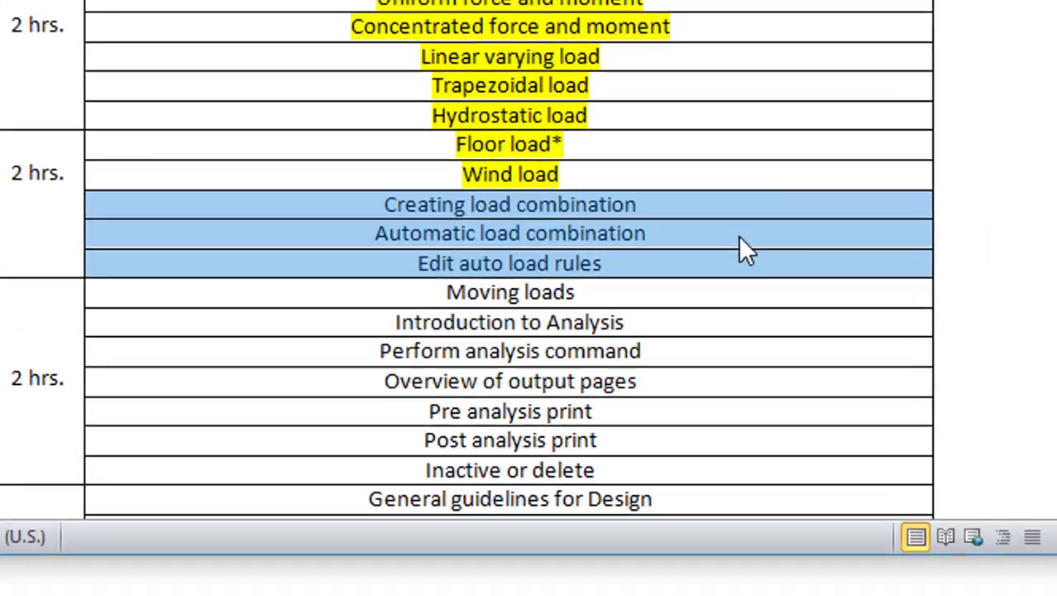
# Step: Clear the highlighted load combination rows in the outline's topic table
pyautogui.click(525, 332)
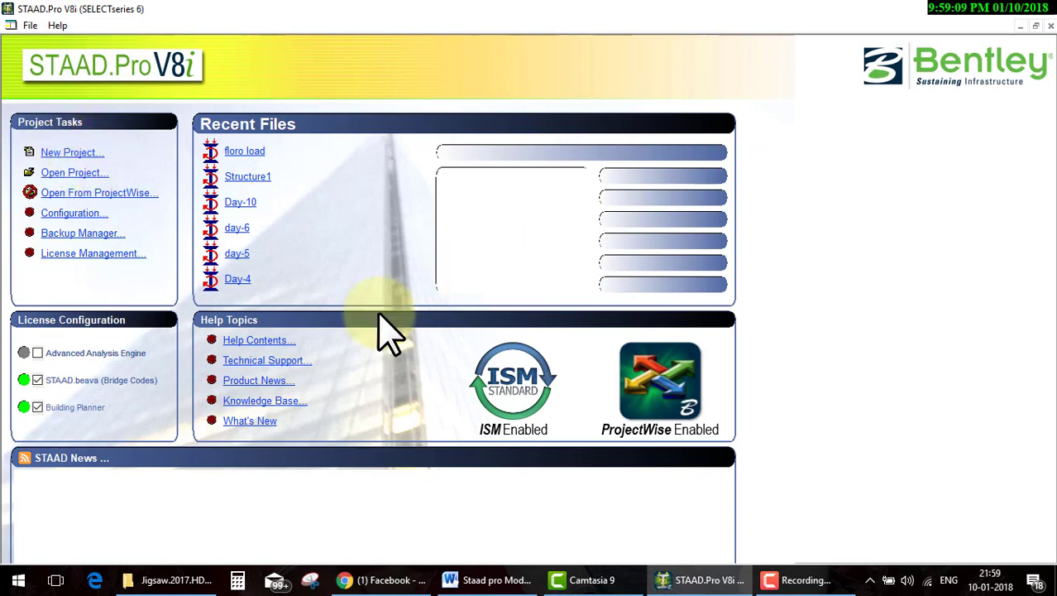
# Step: Restore the Staad pro Module outline over STAAD.Pro, showing topics through Wind load
pyautogui.click(496, 580)
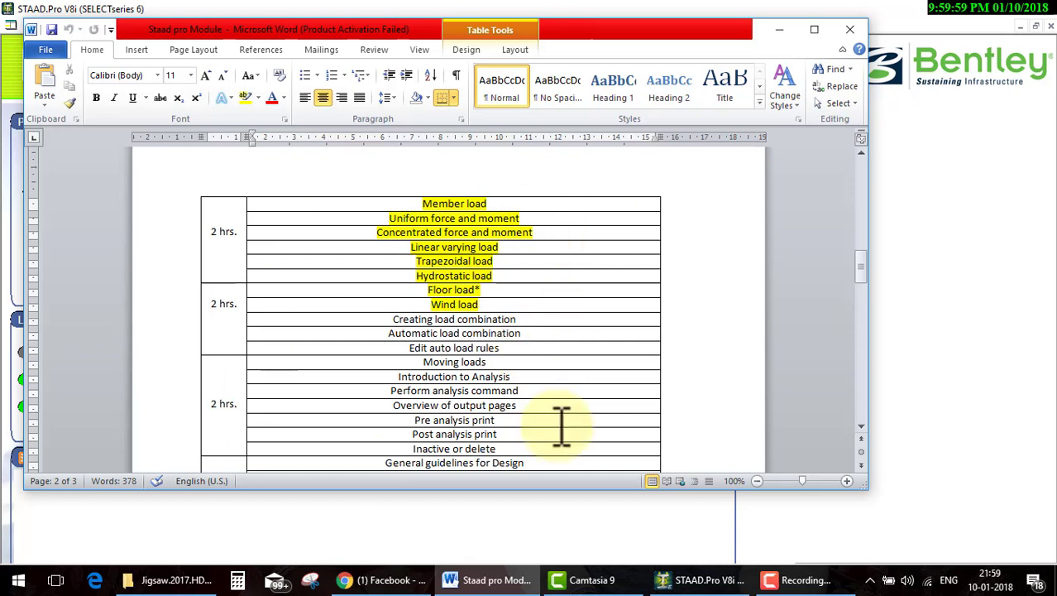
# Step: Minimize the Word outline to return to STAAD.Pro and the floro load model
pyautogui.click(765, 33)
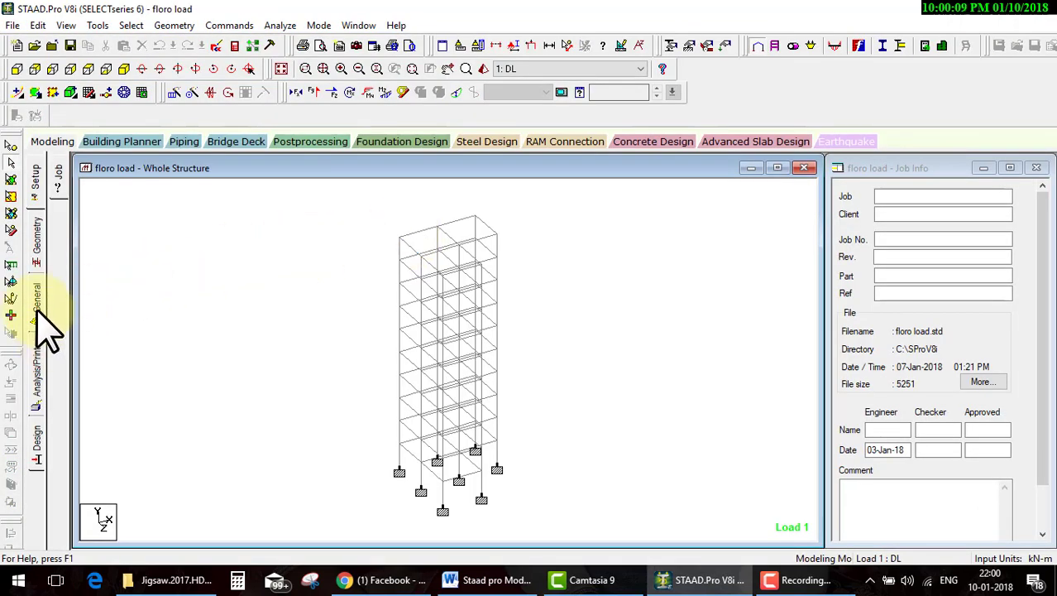
# Step: Open General > Load & Definition and browse load cases 1 DL and 2 WX
pyautogui.click(37, 318)
pyautogui.click(59, 368)
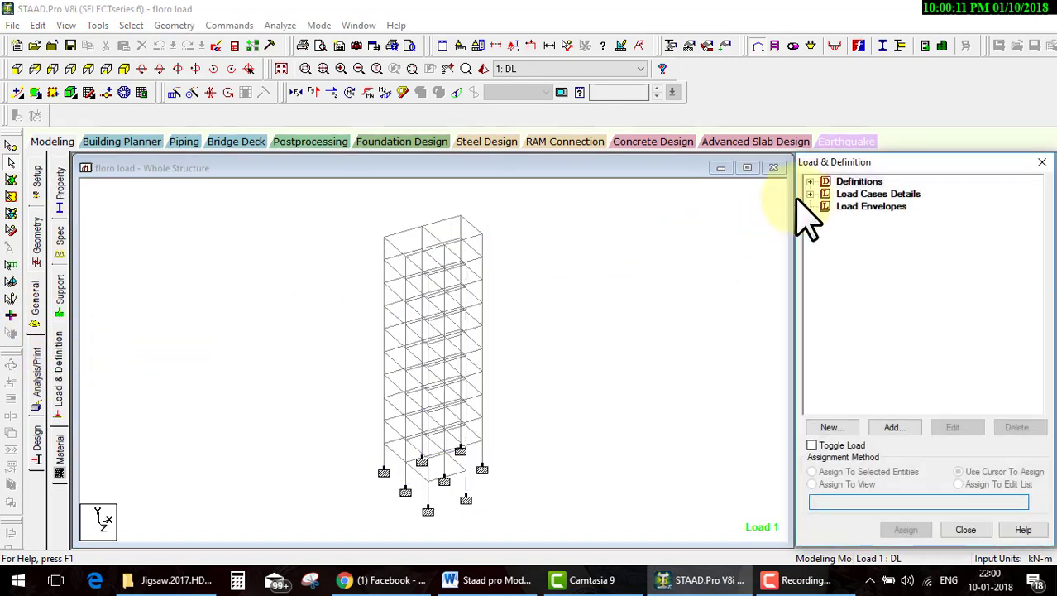
pyautogui.click(821, 184)
pyautogui.click(810, 194)
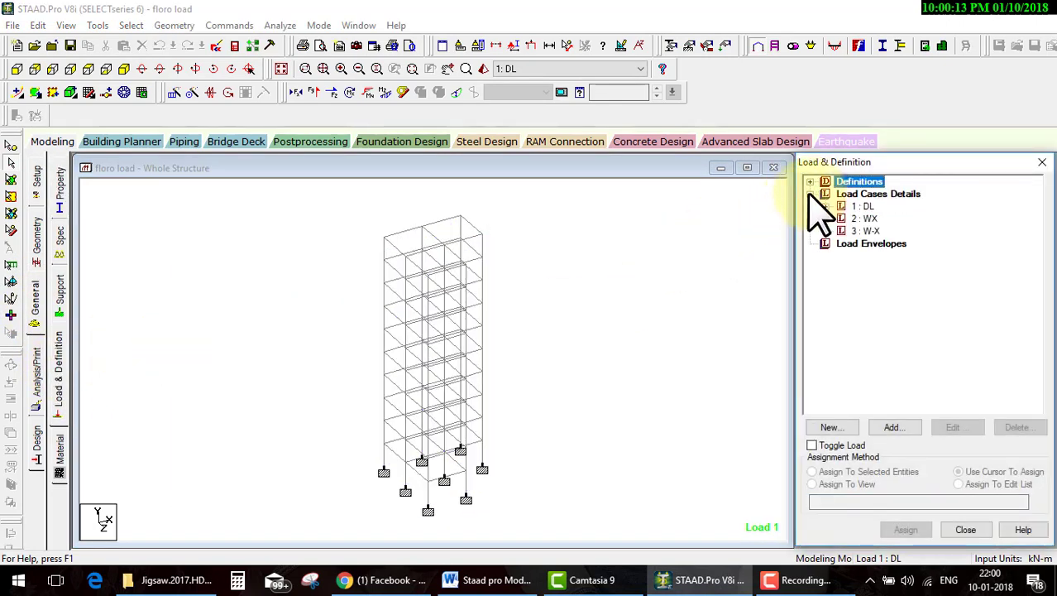
pyautogui.click(862, 217)
pyautogui.click(858, 209)
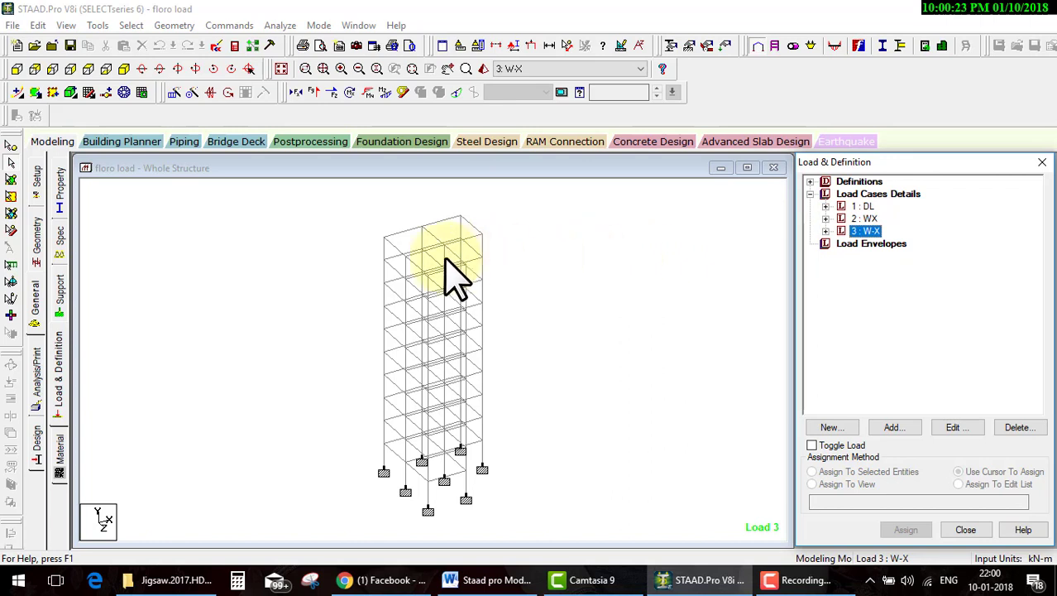
# Step: Sketch the 1.5(D+WX) combination note beside the model, then erase it
pyautogui.moveTo(138, 266); pyautogui.dragTo(137, 291)
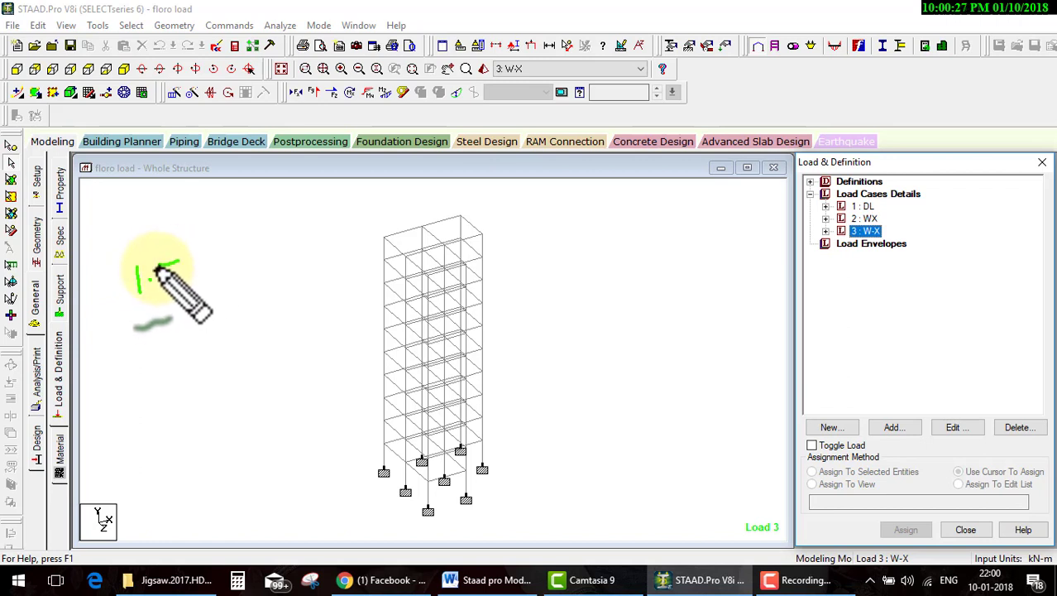
pyautogui.moveTo(177, 263); pyautogui.dragTo(139, 291)
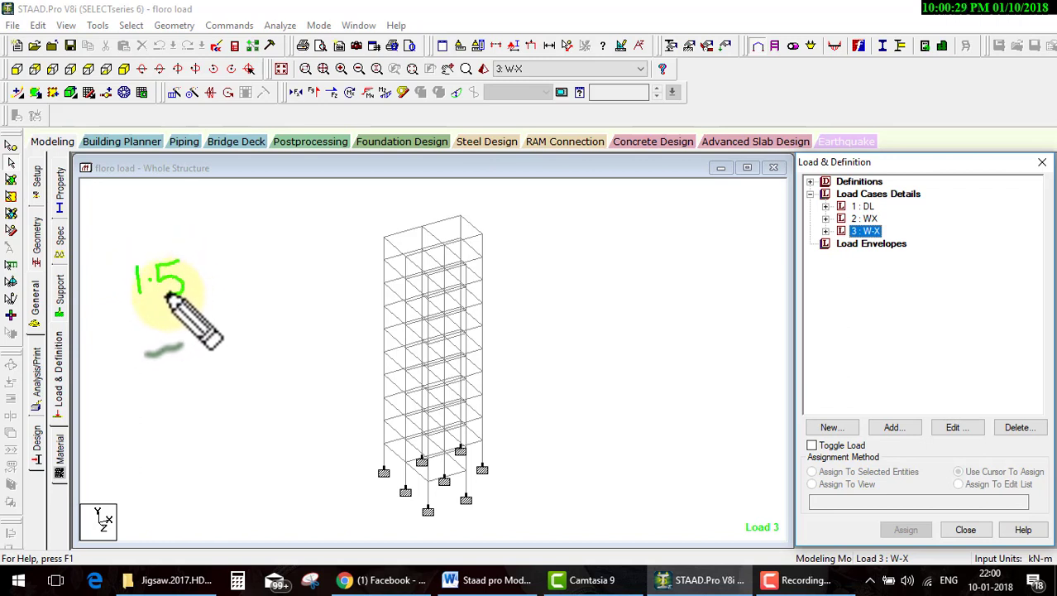
pyautogui.moveTo(205, 247)
pyautogui.mouseDown()
pyautogui.moveTo(192, 279)
pyautogui.moveTo(201, 301)
pyautogui.mouseUp()
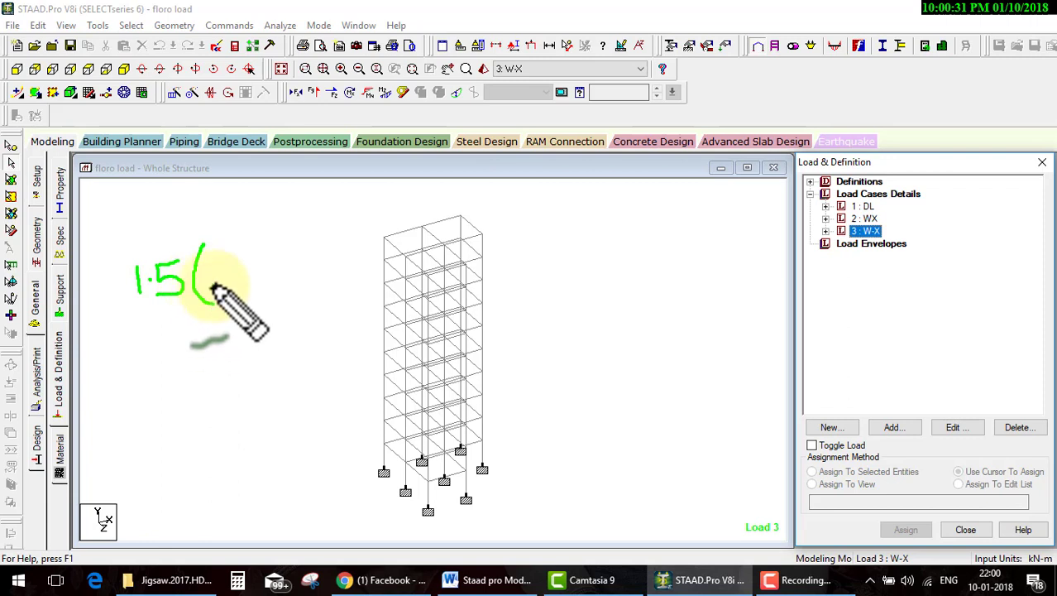
pyautogui.moveTo(213, 258)
pyautogui.mouseDown()
pyautogui.moveTo(214, 282)
pyautogui.moveTo(258, 267)
pyautogui.moveTo(249, 283)
pyautogui.moveTo(282, 280)
pyautogui.moveTo(310, 242)
pyautogui.moveTo(339, 271)
pyautogui.moveTo(323, 274)
pyautogui.mouseUp()
pyautogui.moveTo(342, 217); pyautogui.dragTo(356, 283)
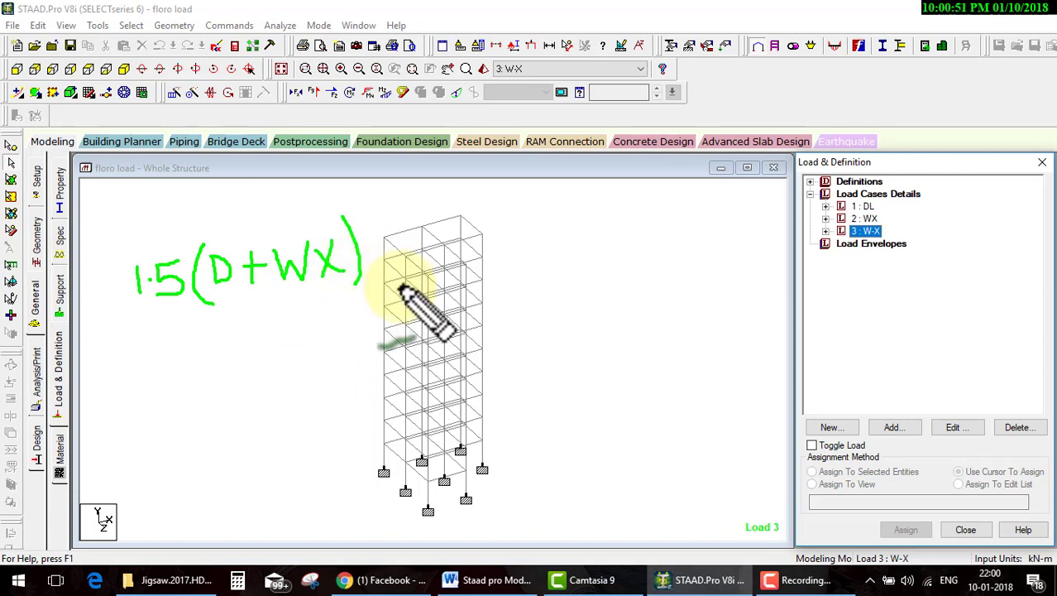
pyautogui.moveTo(134, 313); pyautogui.dragTo(159, 312)
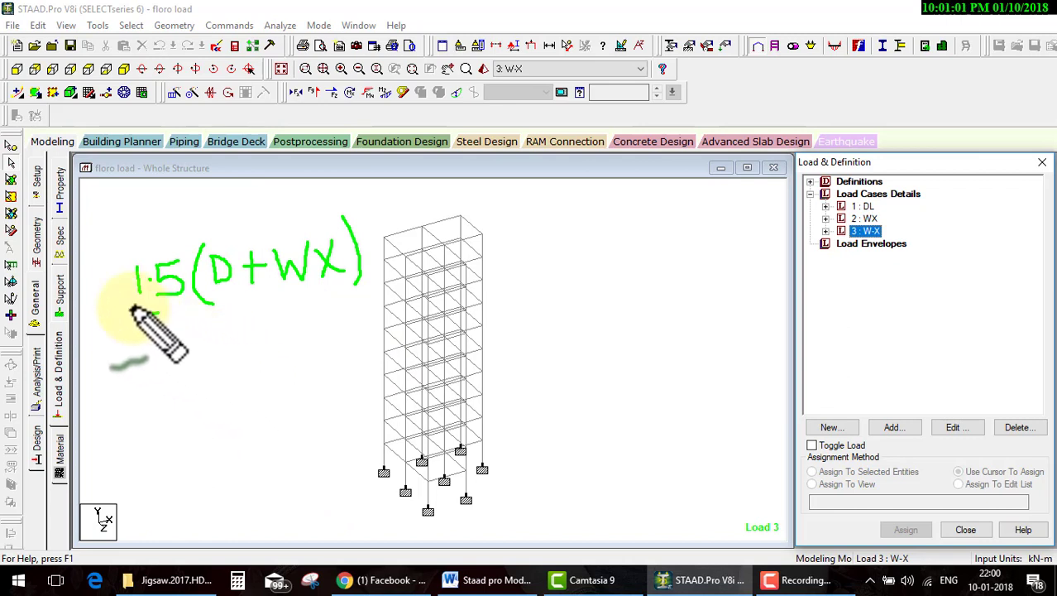
pyautogui.moveTo(373, 219)
pyautogui.mouseDown()
pyautogui.moveTo(334, 322)
pyautogui.moveTo(325, 213)
pyautogui.mouseUp()
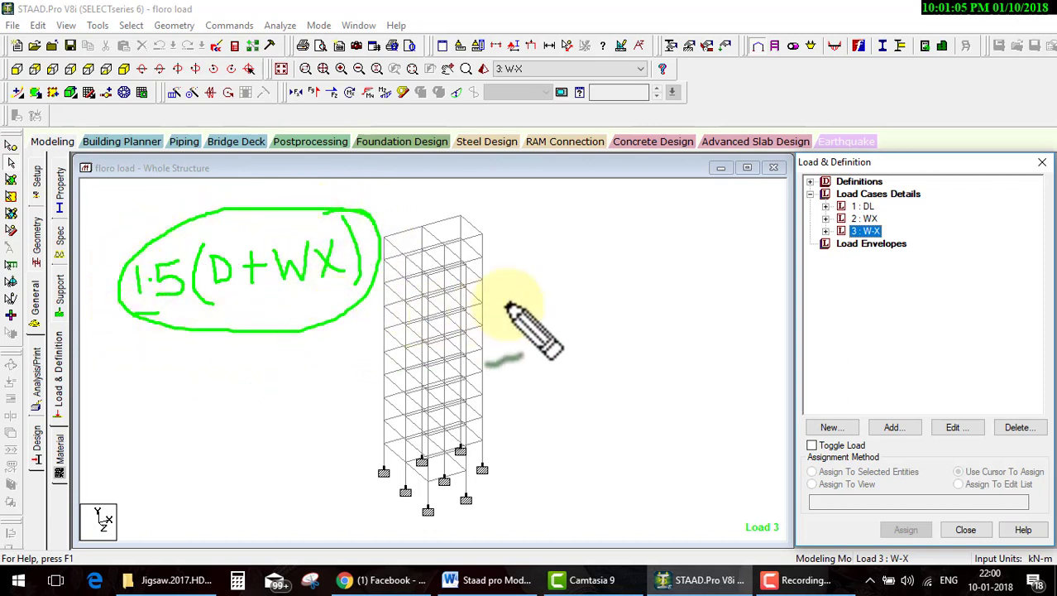
pyautogui.press('Escape')
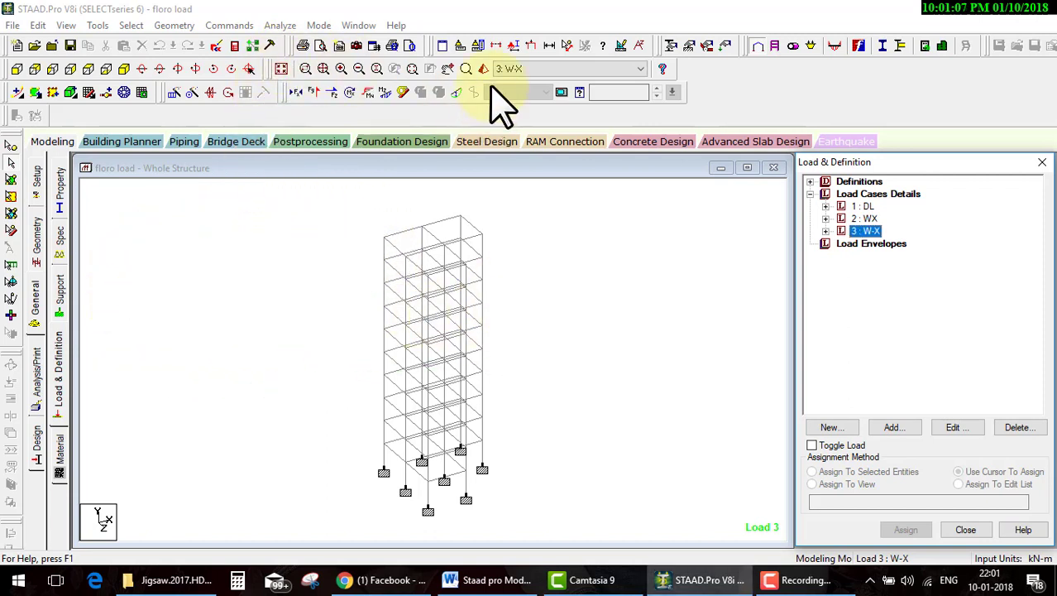
# Step: Run the analysis on the floro load model and close the report
pyautogui.click(666, 264)
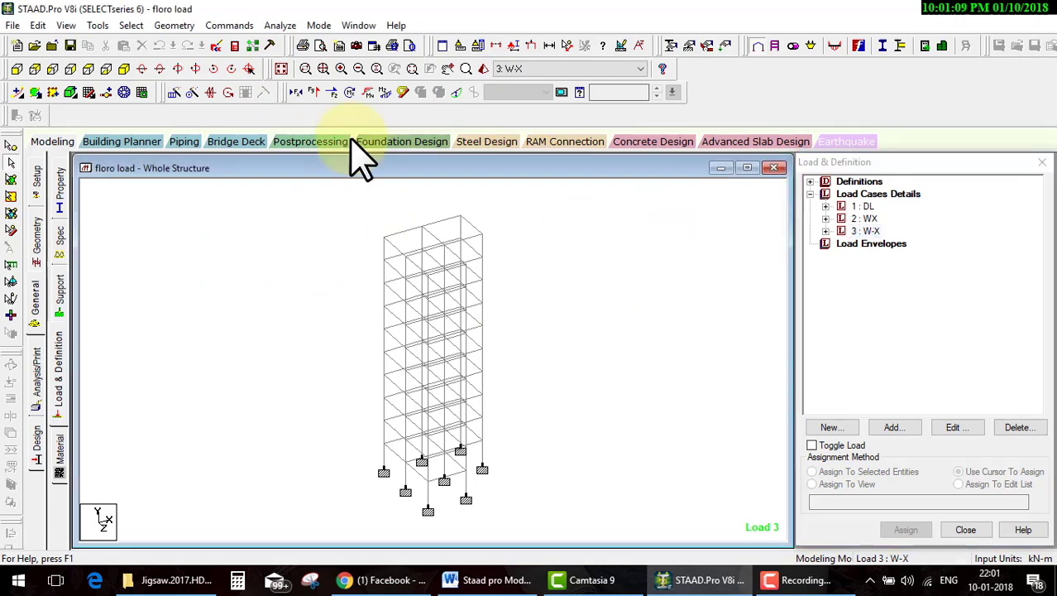
pyautogui.click(280, 26)
pyautogui.click(438, 230)
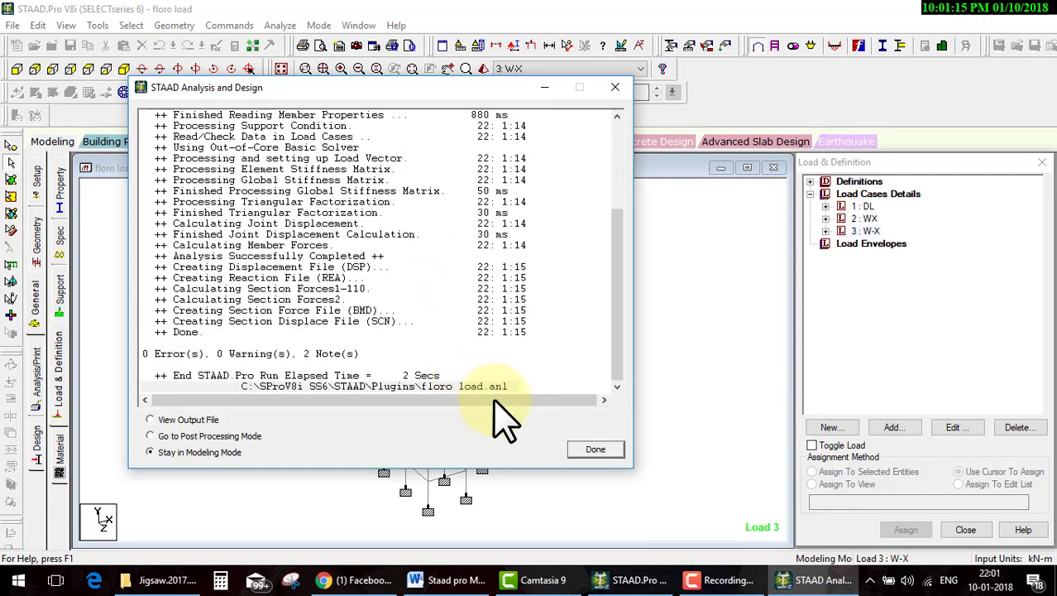
pyautogui.click(589, 449)
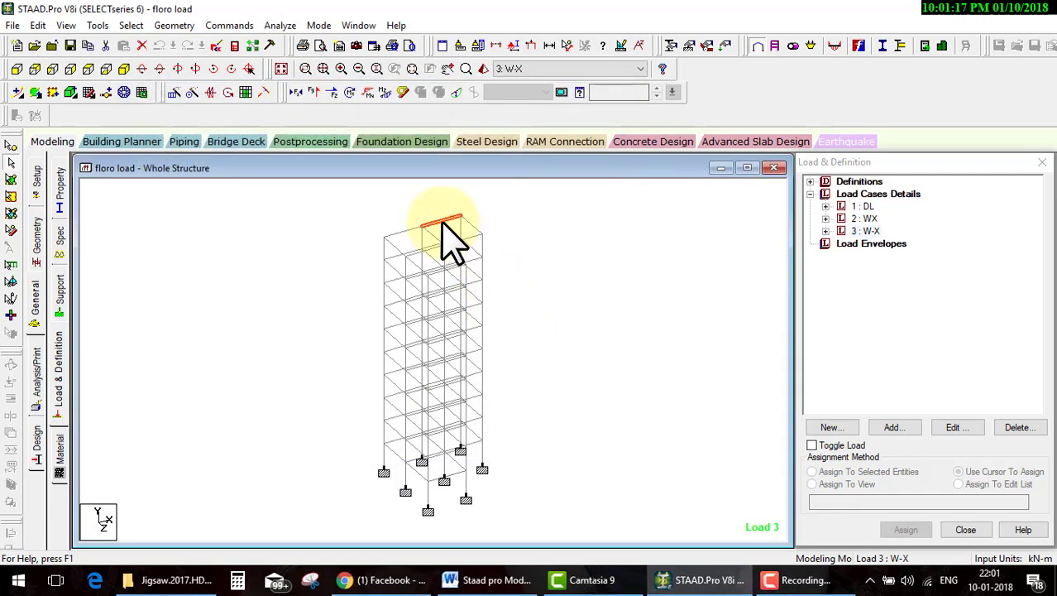
# Step: Show the top beam's Bending Z diagram in a new view for 1 DL, then 2 WX
pyautogui.rightClick(582, 245)
pyautogui.click(644, 404)
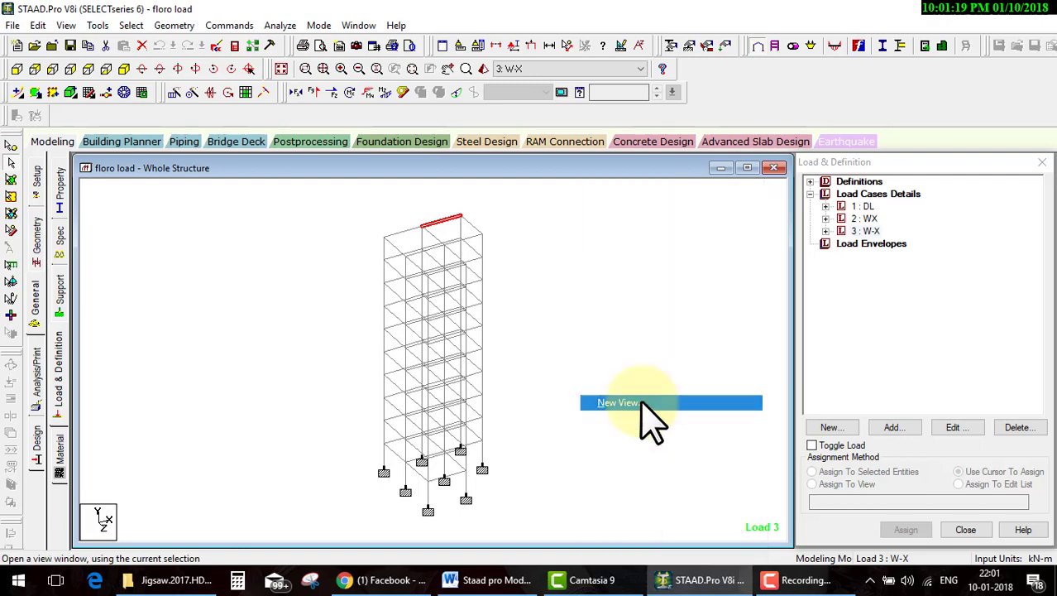
pyautogui.click(629, 271)
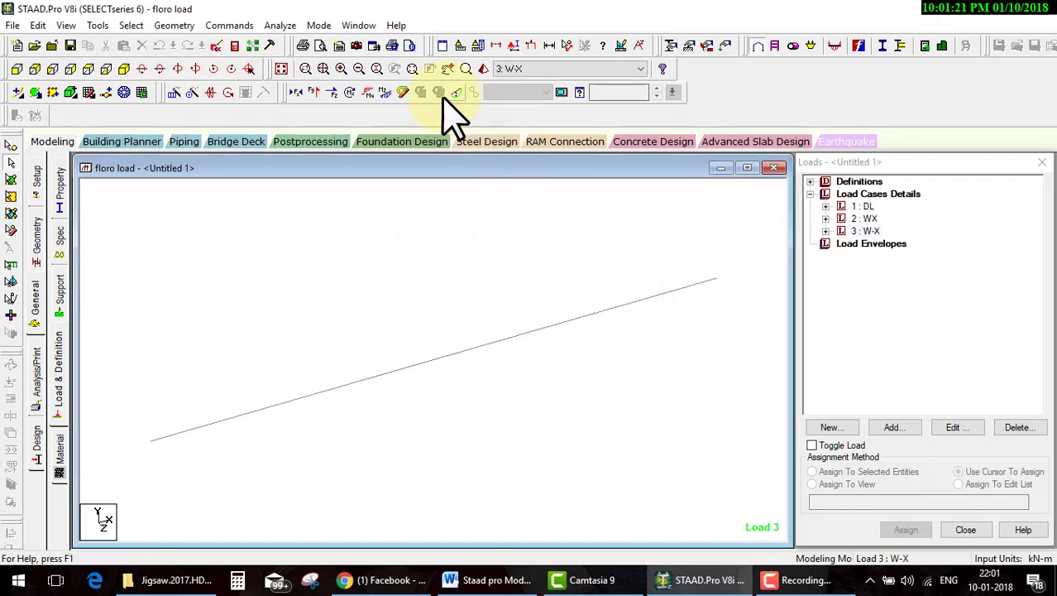
pyautogui.click(385, 92)
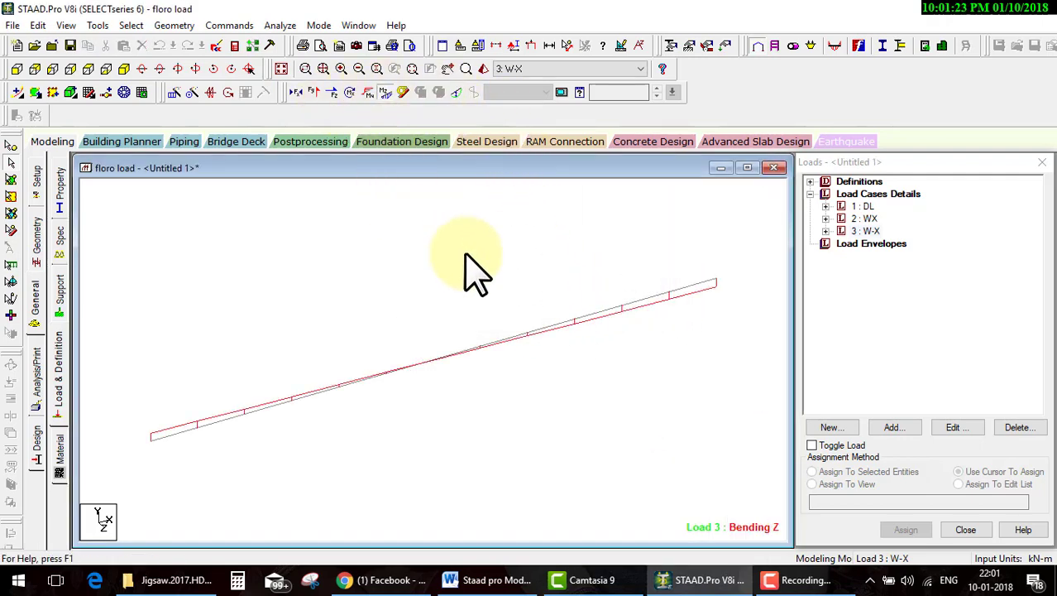
pyautogui.click(468, 284)
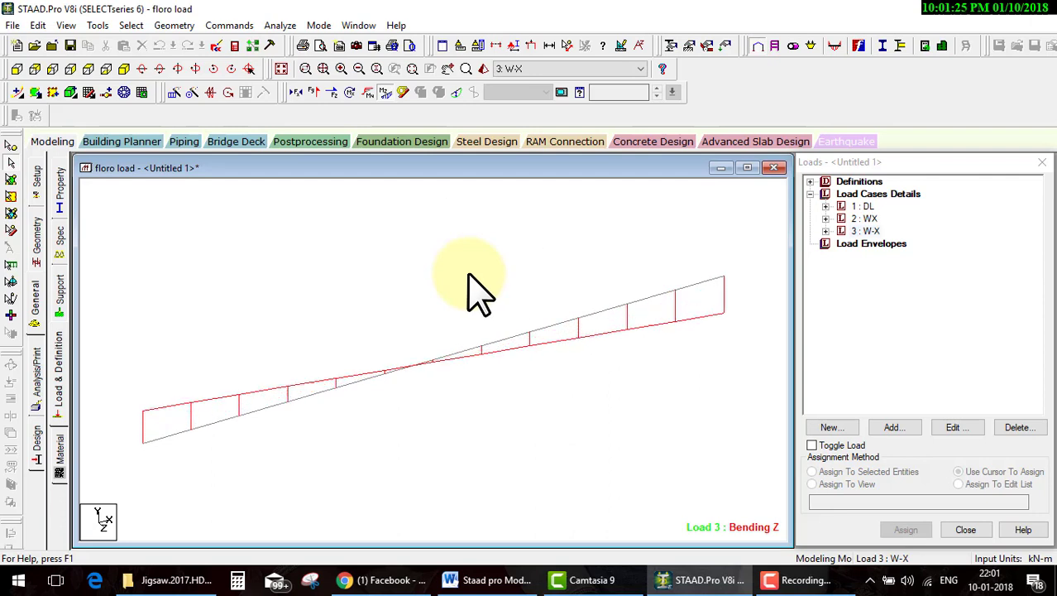
pyautogui.click(534, 70)
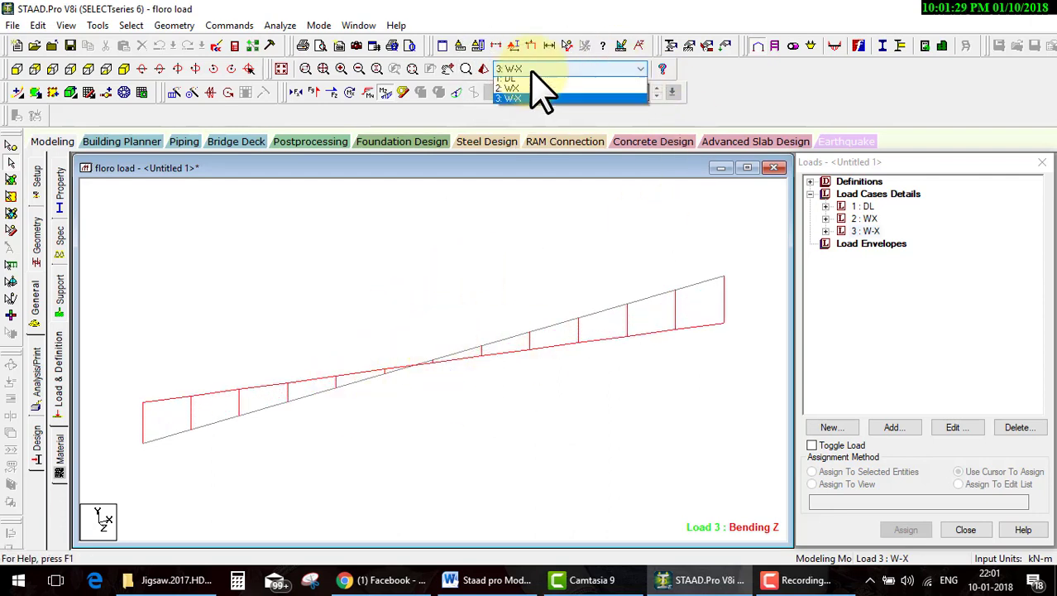
pyautogui.click(521, 78)
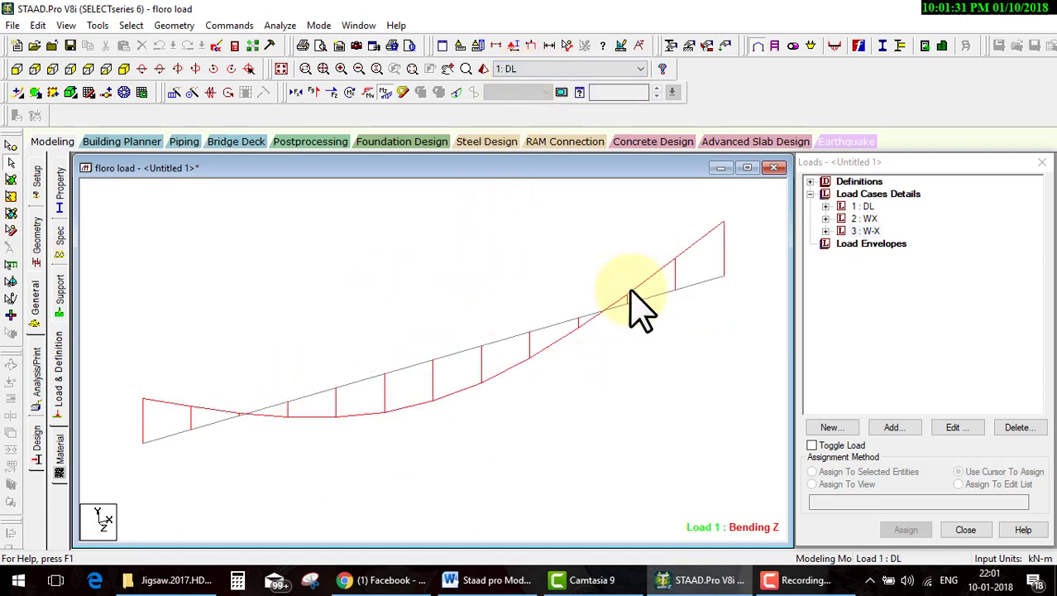
pyautogui.click(554, 70)
pyautogui.click(526, 93)
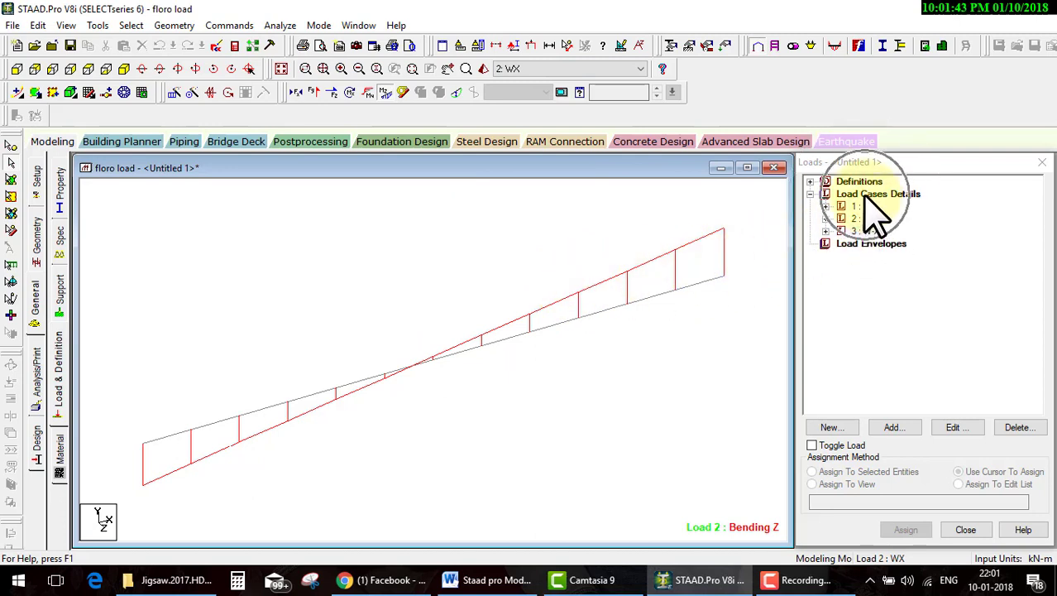
pyautogui.click(866, 197)
# Step: Define combination 1.5(DL+WX) with load cases DL and WX each at factor 1.5
pyautogui.click(894, 427)
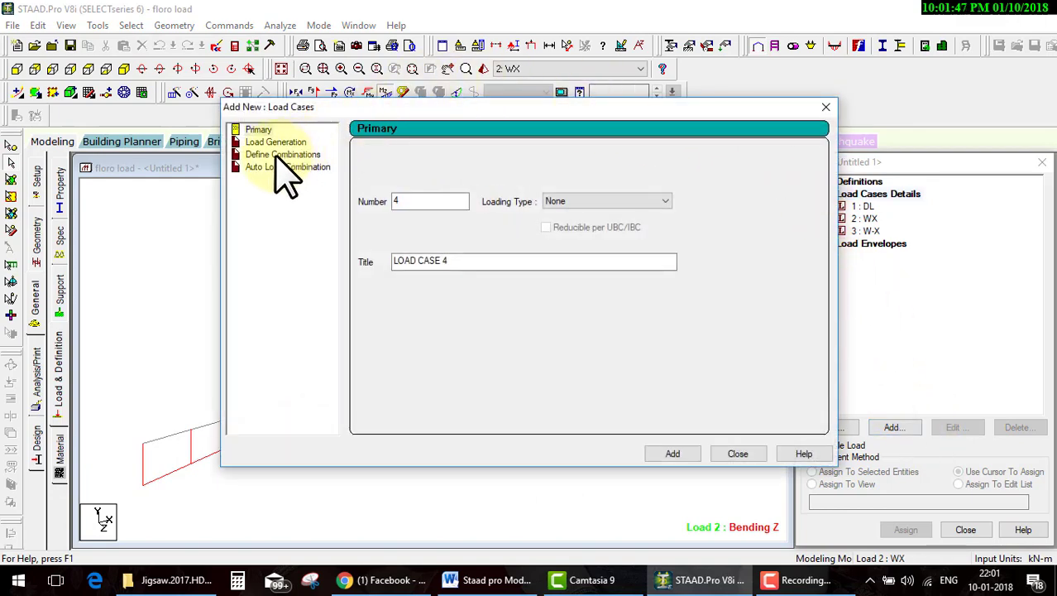
pyautogui.click(281, 155)
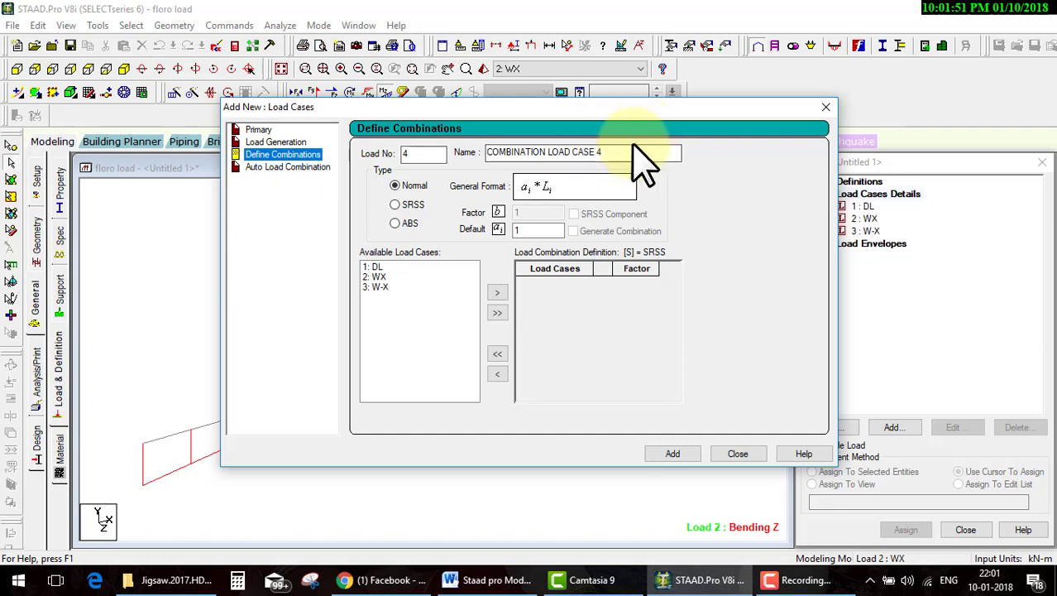
pyautogui.moveTo(625, 153); pyautogui.dragTo(547, 153)
pyautogui.moveTo(472, 153); pyautogui.dragTo(422, 153)
pyautogui.write('1')
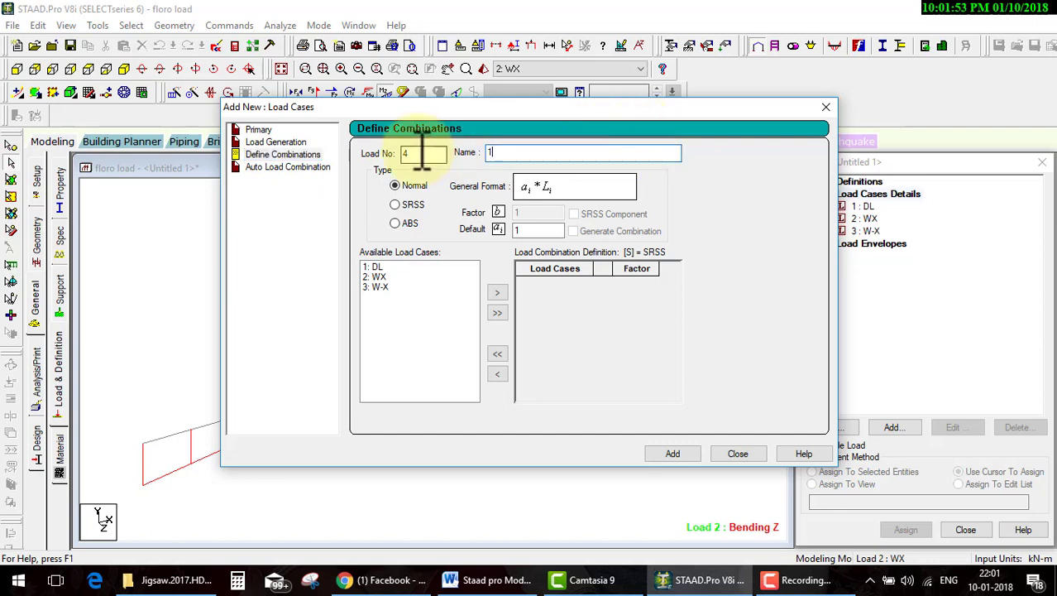
pyautogui.write('.5(DL+WX')
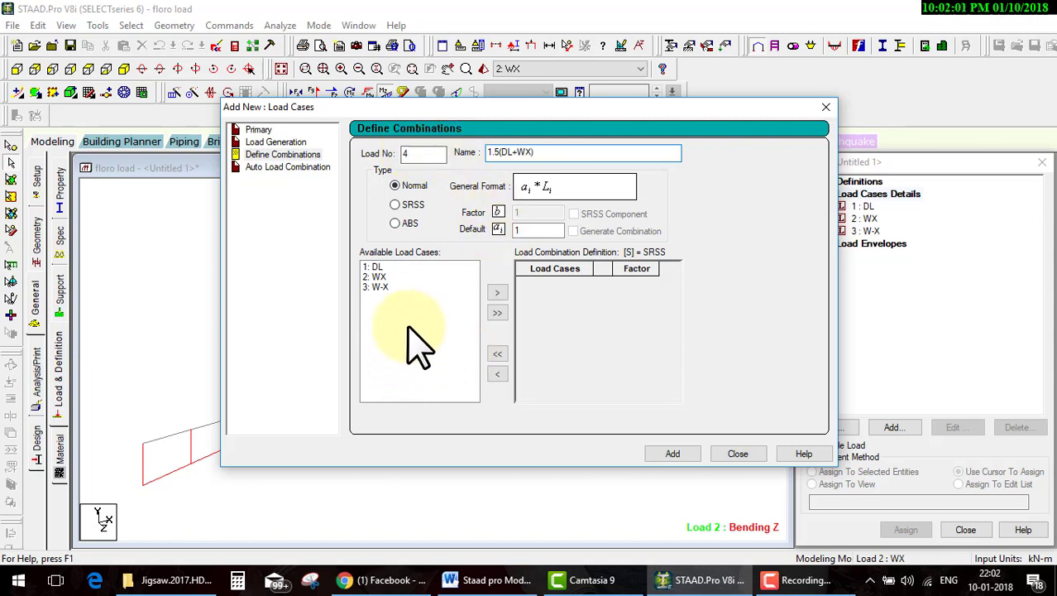
pyautogui.click(373, 268)
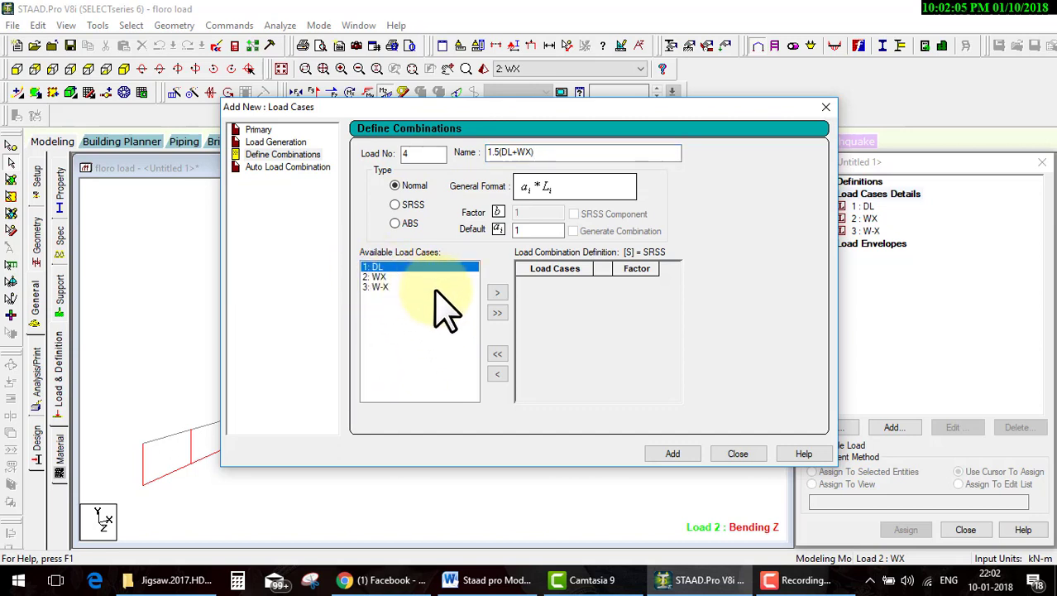
pyautogui.click(497, 292)
pyautogui.click(381, 277)
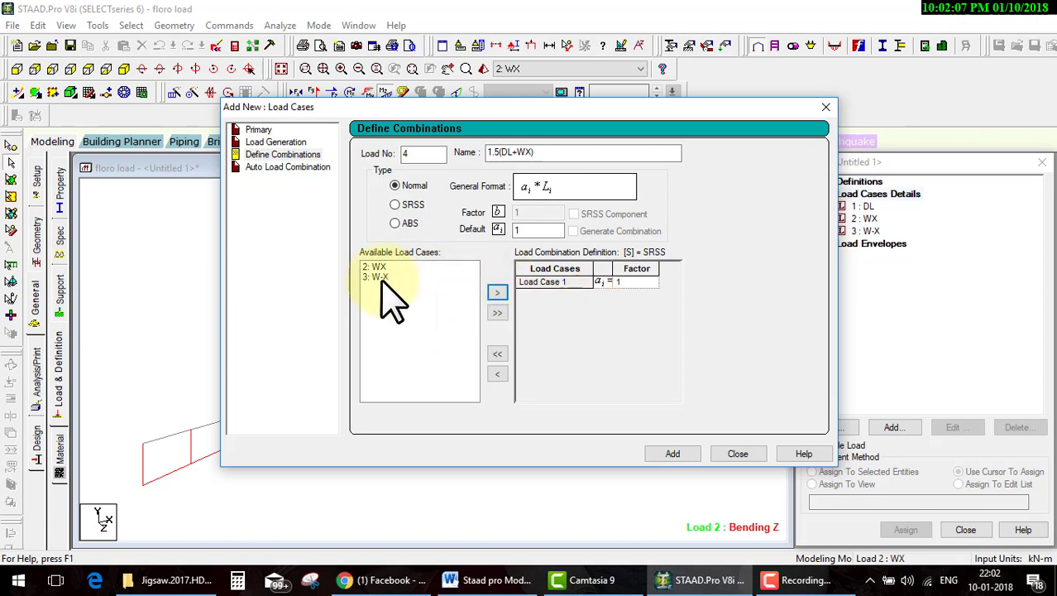
pyautogui.click(497, 292)
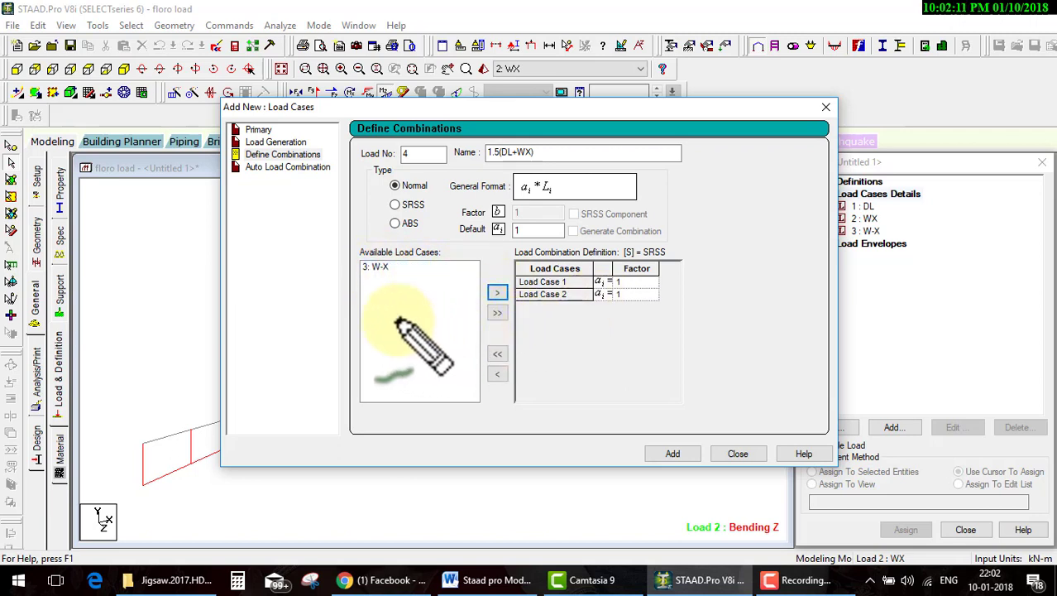
pyautogui.moveTo(515, 159); pyautogui.dragTo(541, 145)
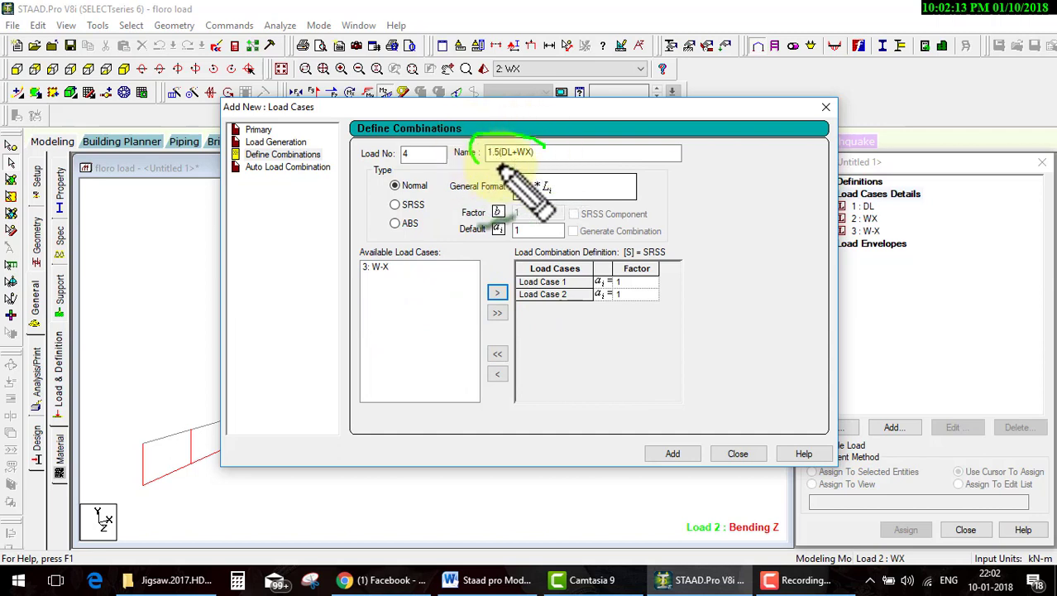
pyautogui.moveTo(404, 339)
pyautogui.mouseDown()
pyautogui.moveTo(538, 326)
pyautogui.moveTo(533, 346)
pyautogui.mouseUp()
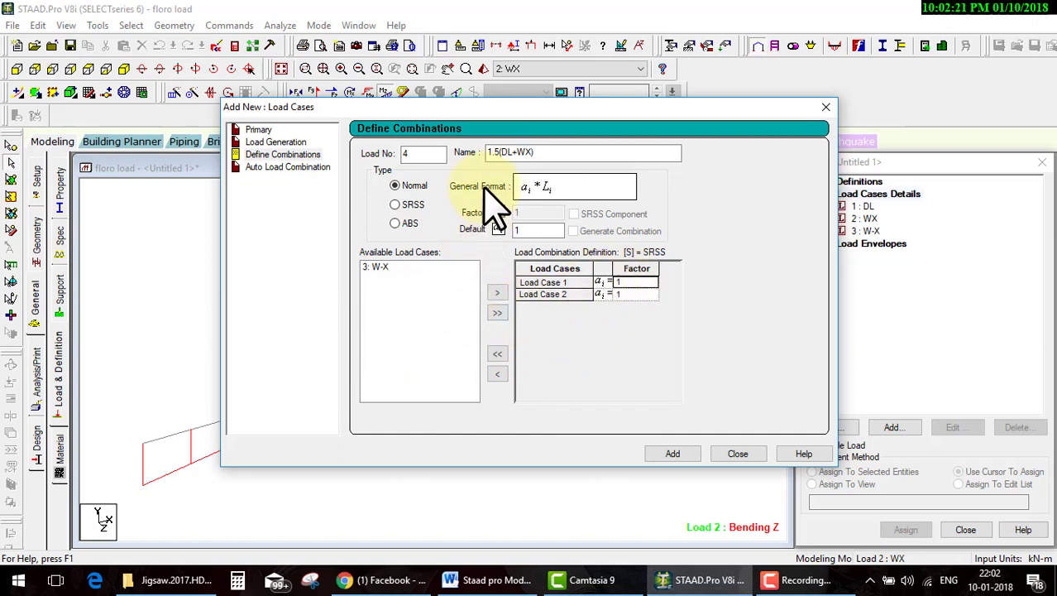
pyautogui.moveTo(481, 224); pyautogui.dragTo(509, 211)
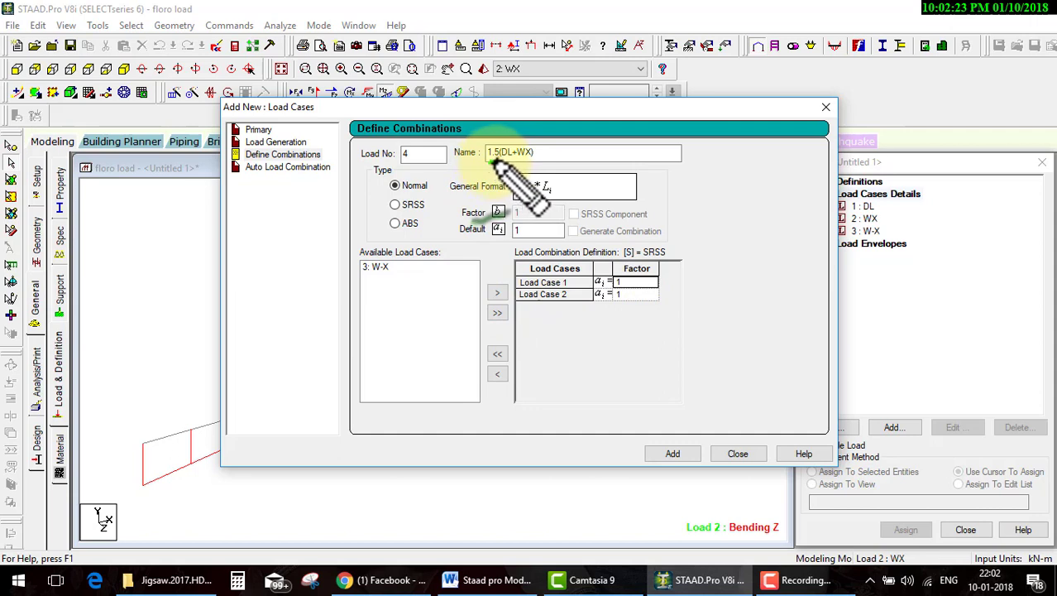
pyautogui.moveTo(499, 145); pyautogui.dragTo(506, 155)
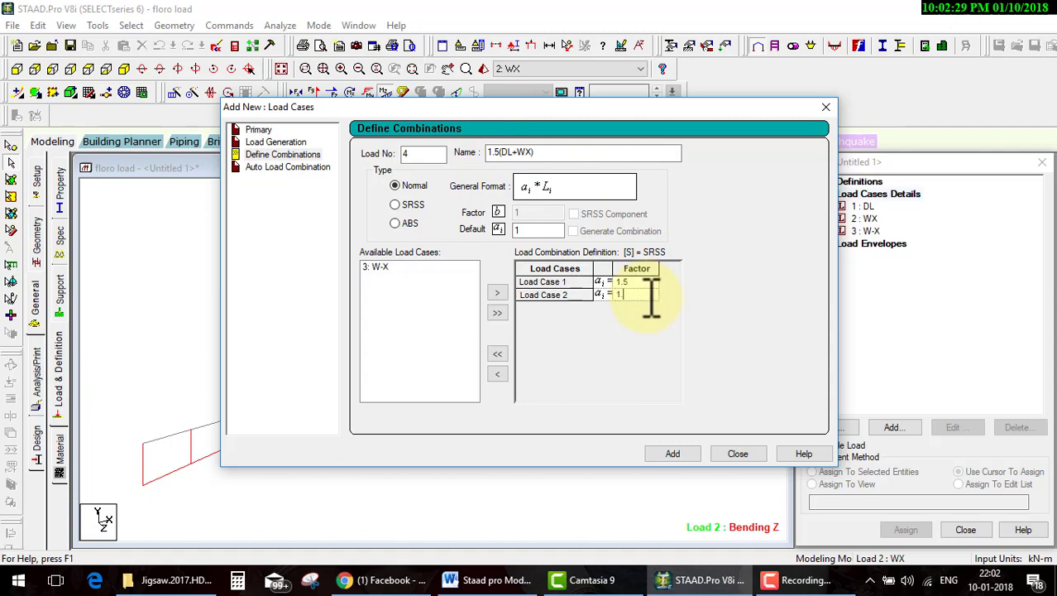
pyautogui.write('.5')
# Step: Add combination 4 to the load tree, accepting removal of old analysis results
pyautogui.click(668, 454)
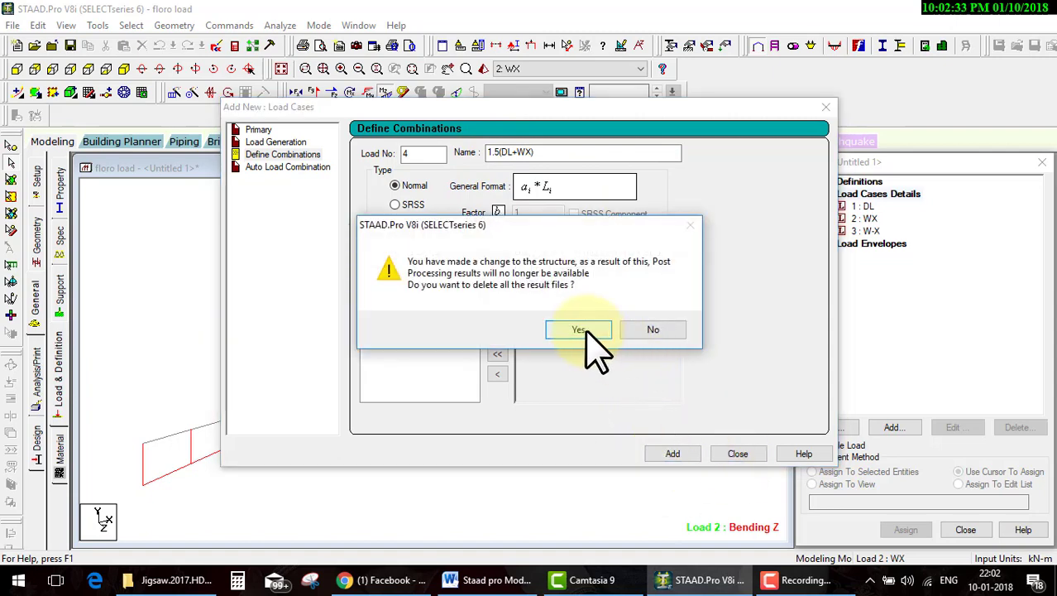
pyautogui.click(586, 331)
pyautogui.click(738, 454)
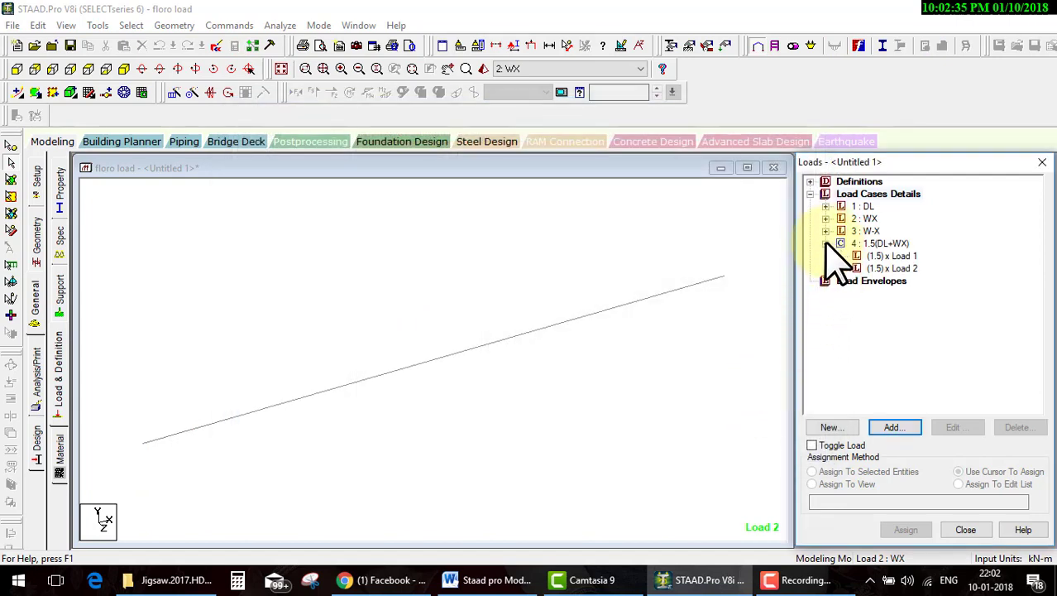
pyautogui.click(825, 243)
pyautogui.hotkey('ctrl', 'shift', 'd')
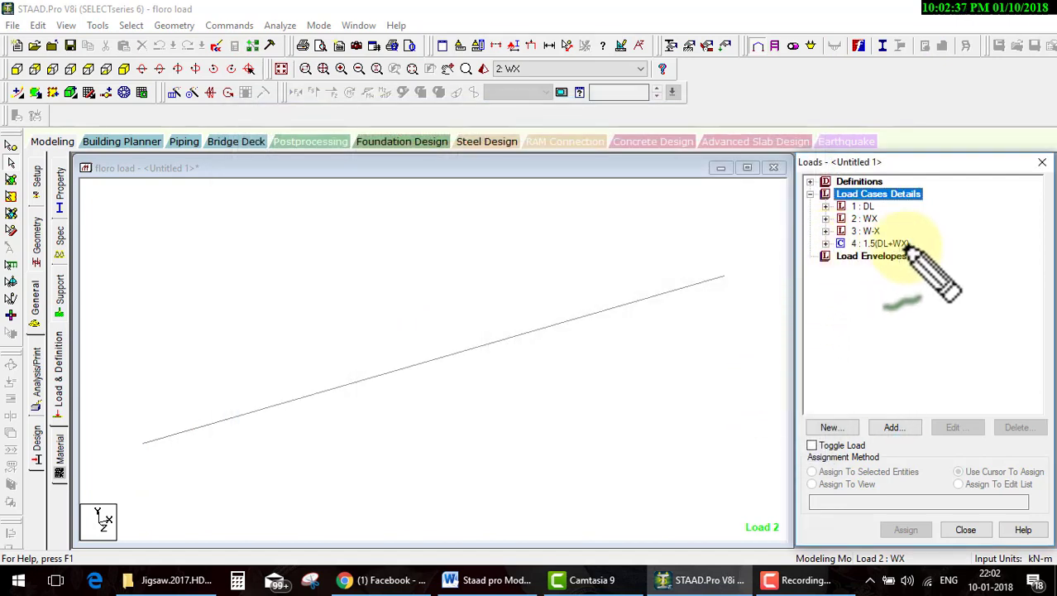
pyautogui.moveTo(913, 238); pyautogui.dragTo(945, 220)
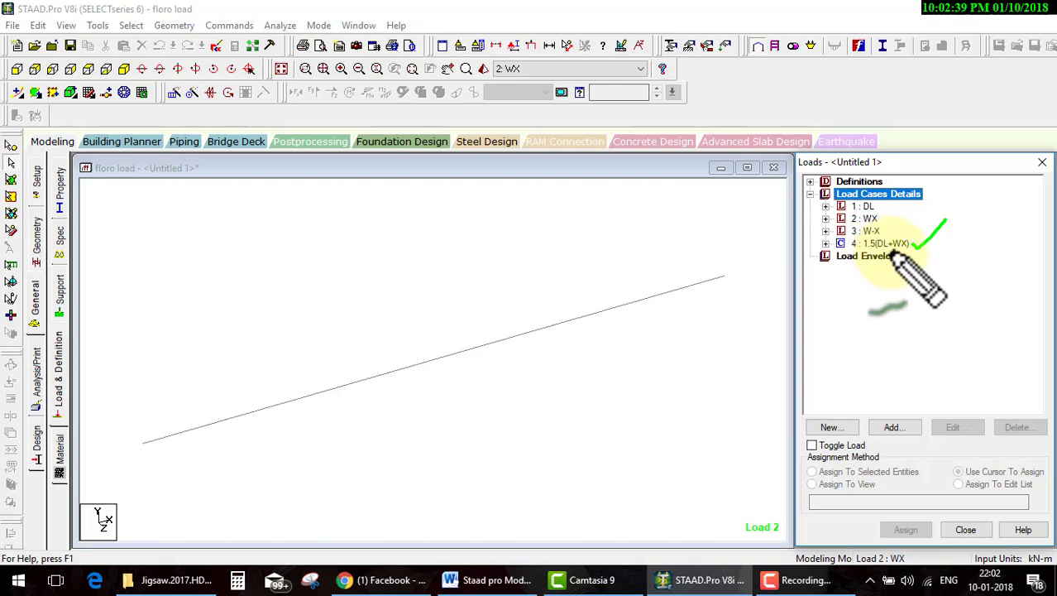
pyautogui.press('Escape')
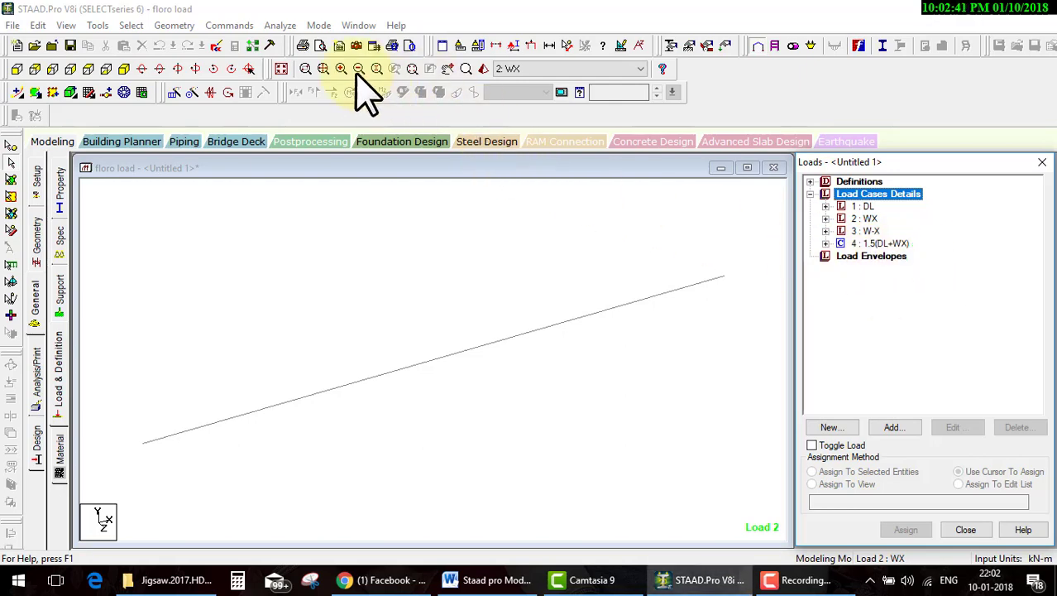
# Step: Save the model and rerun the analysis with the new combination
pyautogui.click(279, 24)
pyautogui.click(302, 42)
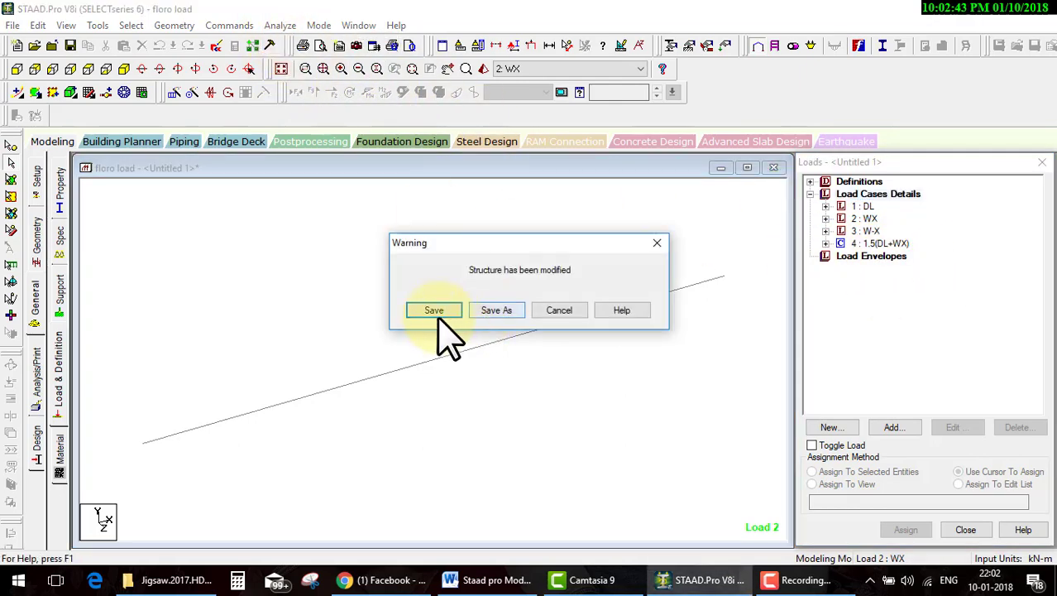
pyautogui.click(436, 310)
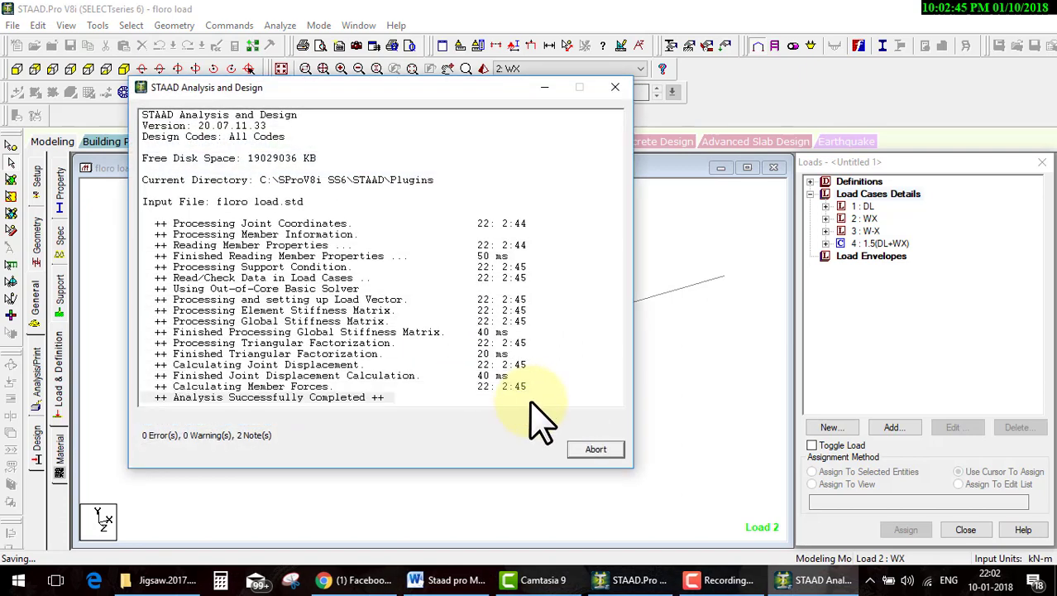
pyautogui.click(573, 446)
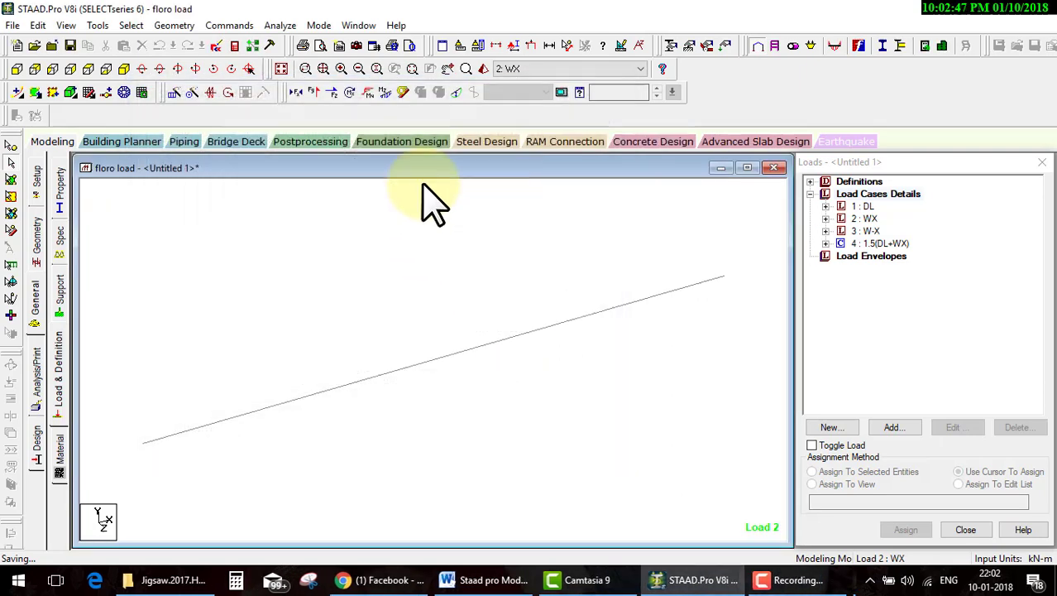
# Step: Display the beam's Bending Z diagram for load 4, 1.5(DL+WX), and rotate the view
pyautogui.click(383, 92)
pyautogui.click(541, 69)
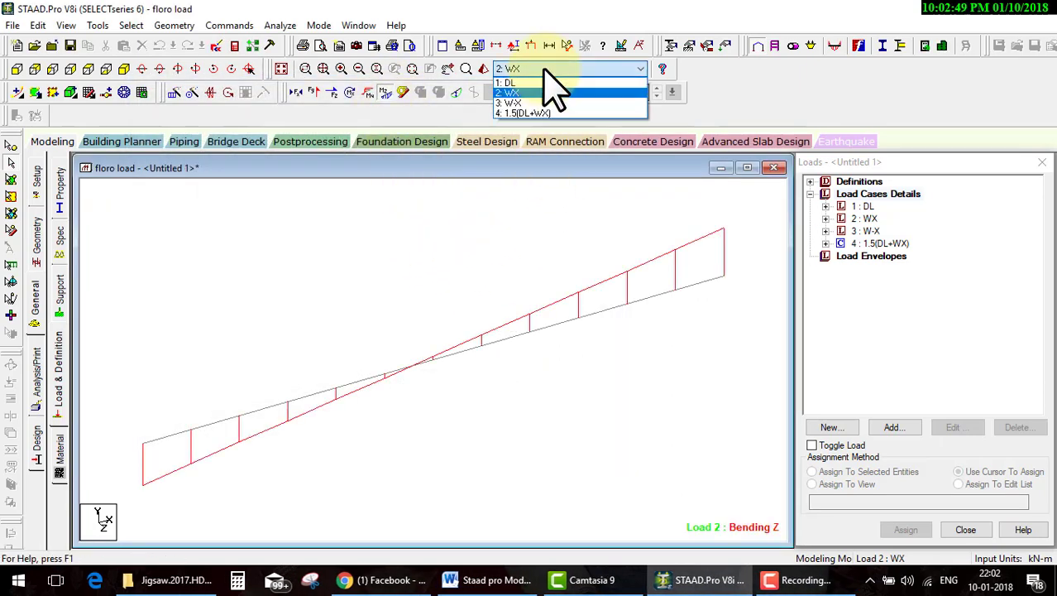
pyautogui.click(529, 113)
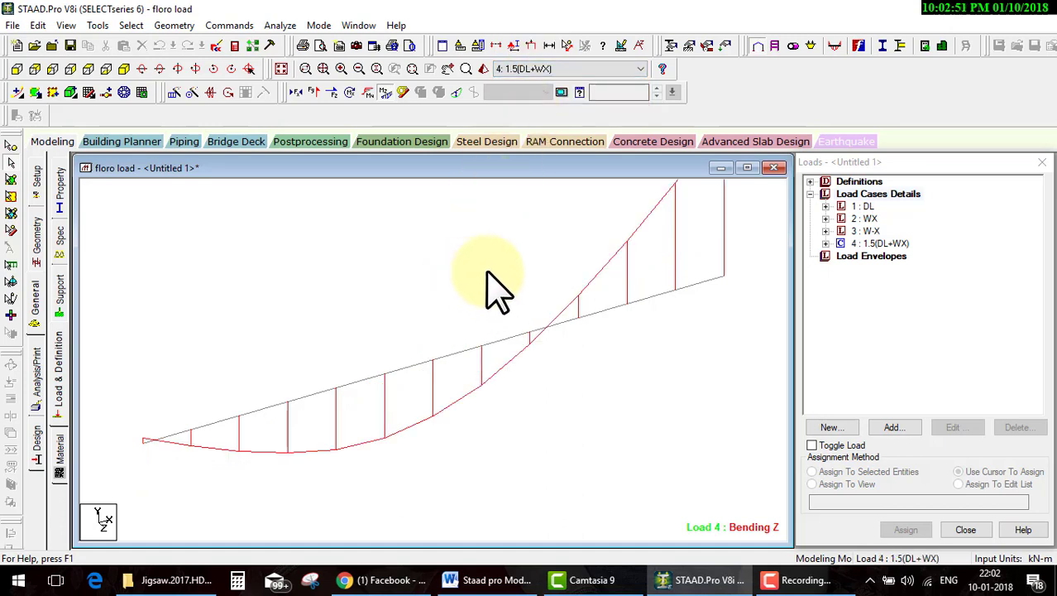
pyautogui.press('Right')
pyautogui.press('Right')
pyautogui.press('Right')
pyautogui.press('Right')
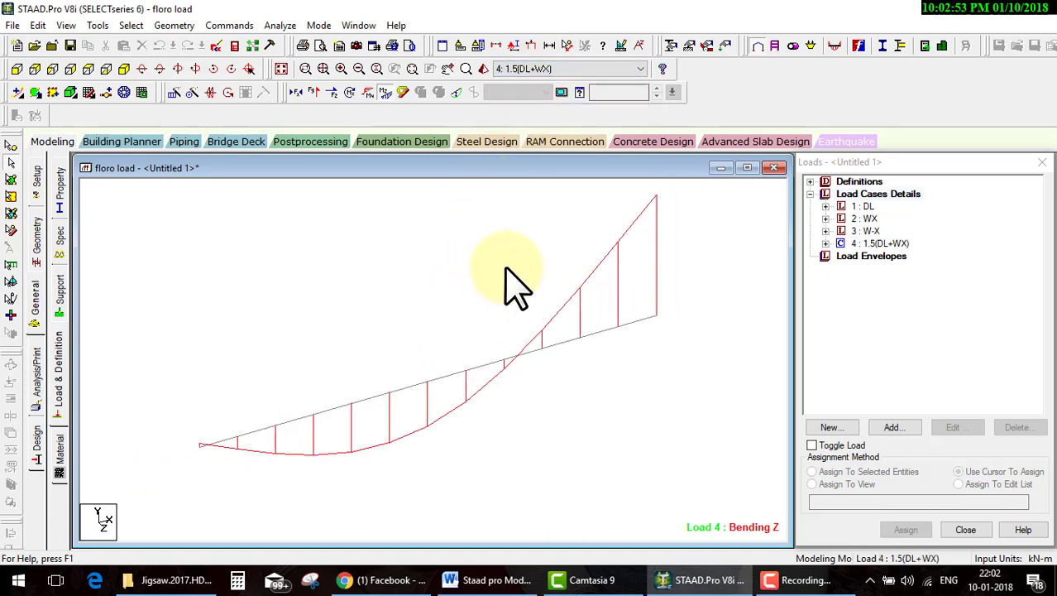
pyautogui.press('Right')
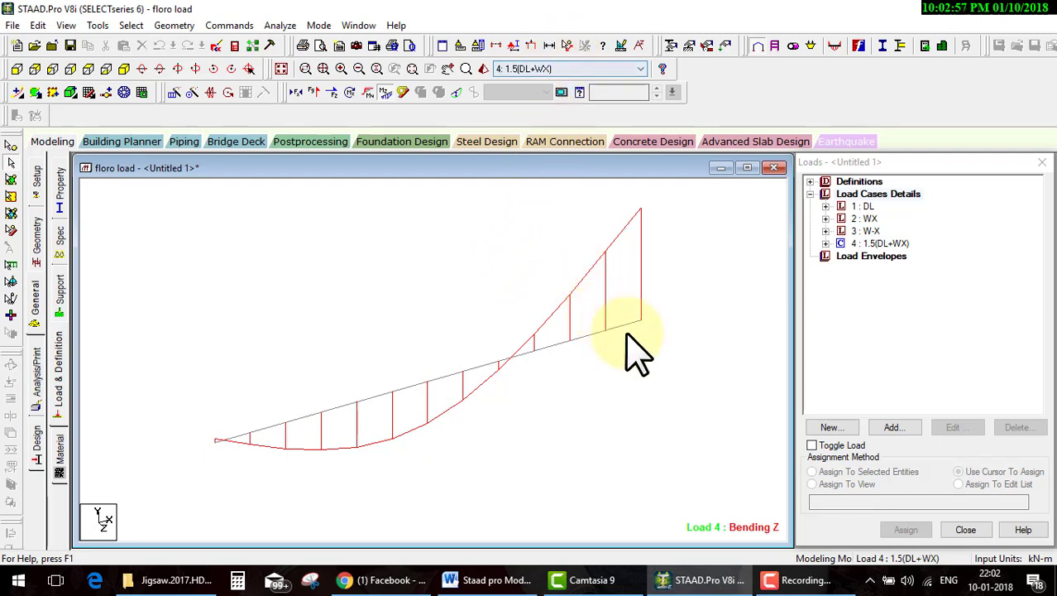
pyautogui.moveTo(660, 225); pyautogui.dragTo(240, 451)
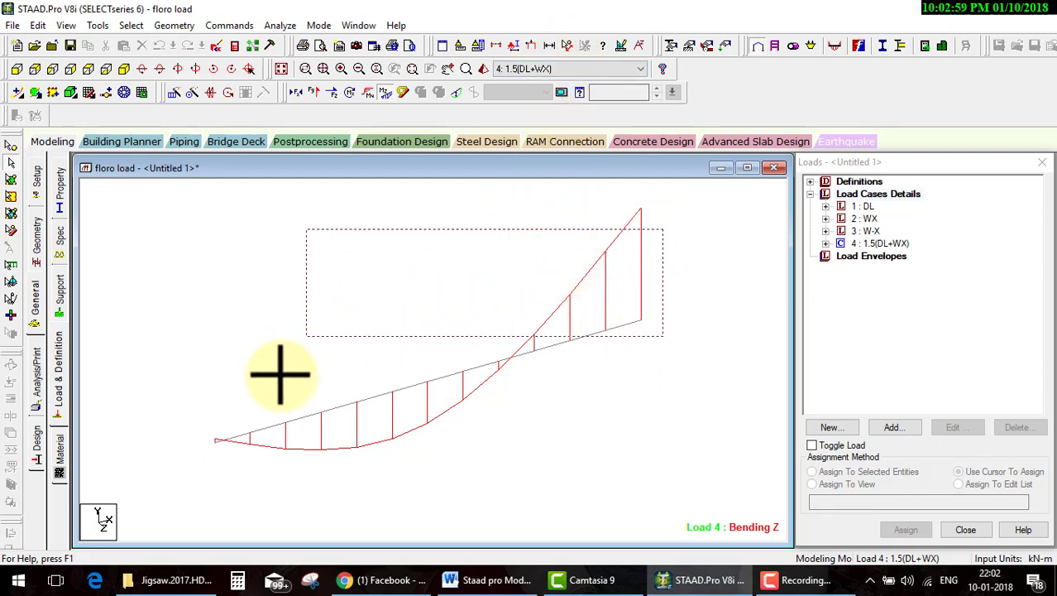
pyautogui.moveTo(653, 356)
pyautogui.mouseDown()
pyautogui.moveTo(637, 222)
pyautogui.moveTo(285, 285)
pyautogui.mouseUp()
pyautogui.moveTo(242, 313)
pyautogui.mouseDown()
pyautogui.moveTo(558, 431)
pyautogui.moveTo(530, 211)
pyautogui.moveTo(508, 211)
pyautogui.mouseUp()
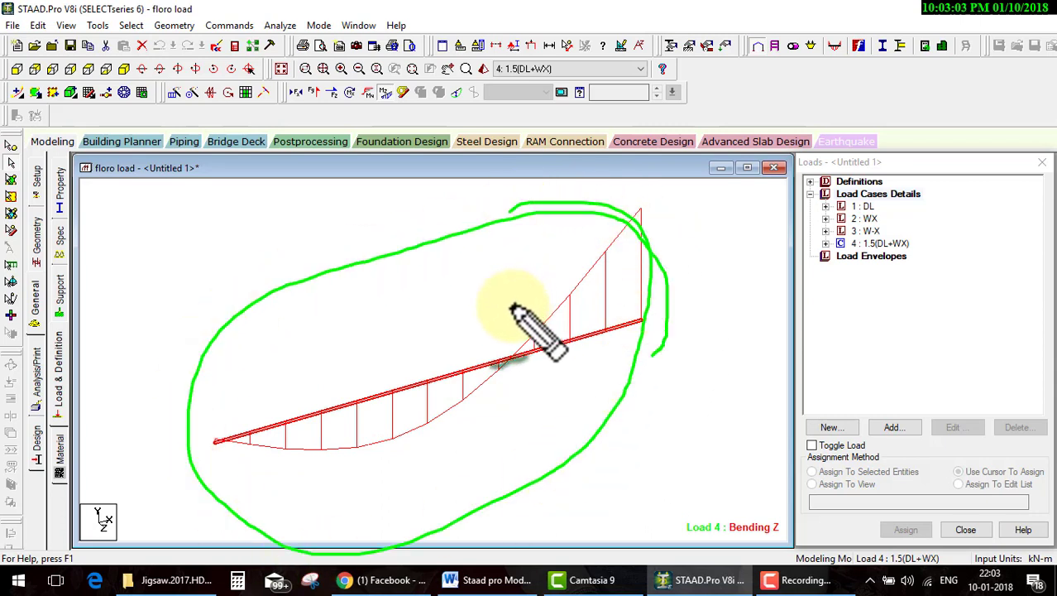
pyautogui.moveTo(490, 318); pyautogui.dragTo(728, 196)
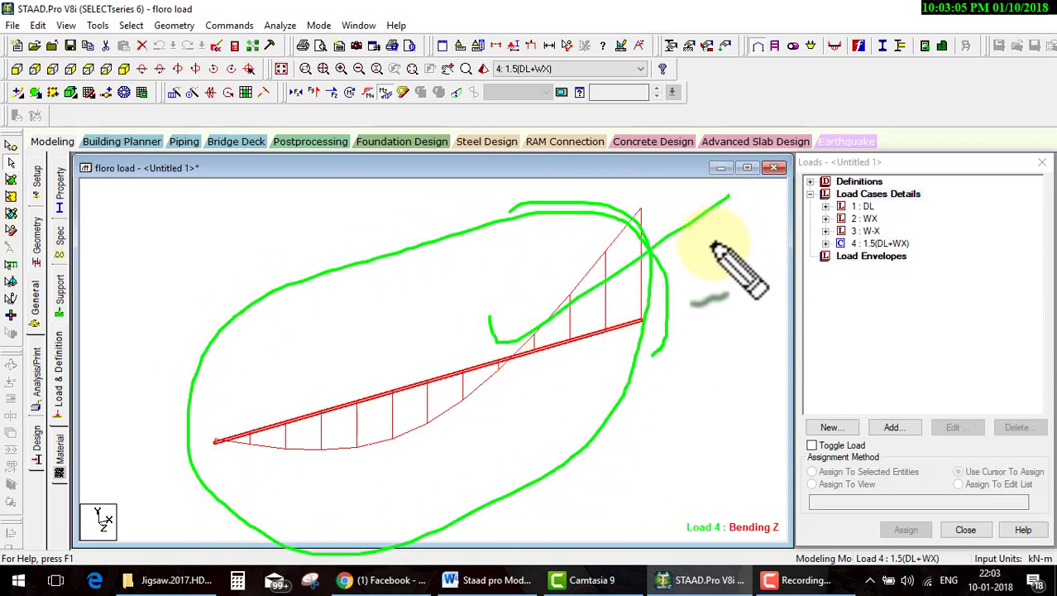
pyautogui.press('Escape')
# Step: Highlight 'Creating load combination' yellow in the Word outline, then minimise Word
pyautogui.click(496, 580)
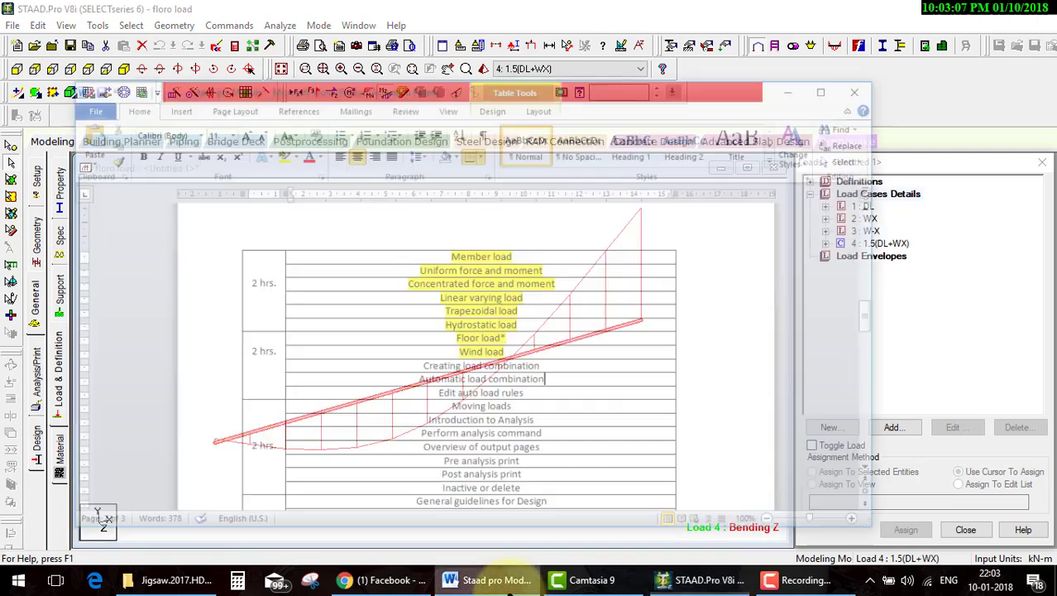
pyautogui.moveTo(389, 319); pyautogui.dragTo(538, 318)
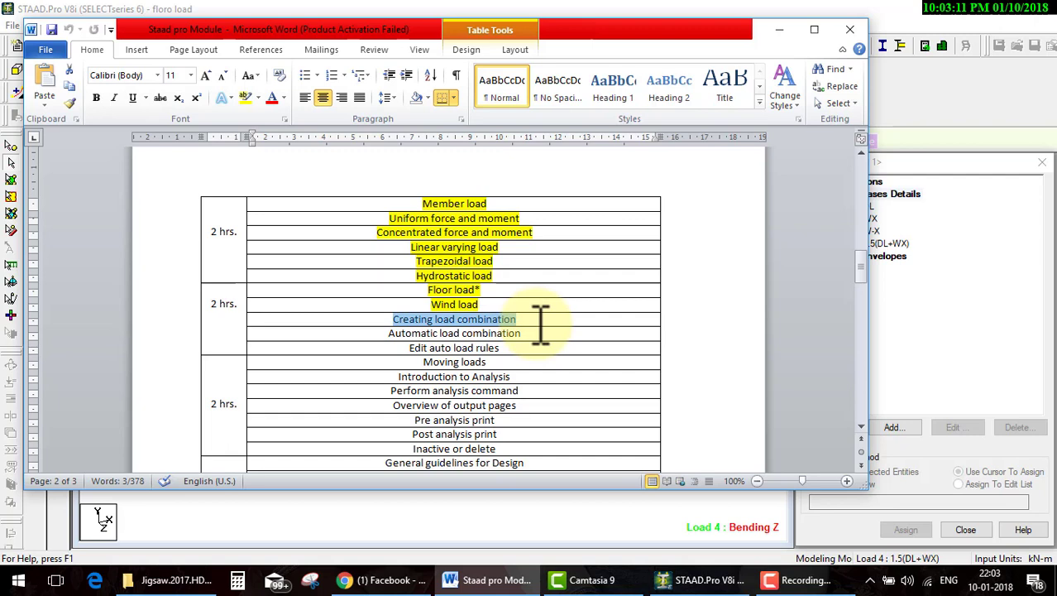
pyautogui.click(245, 97)
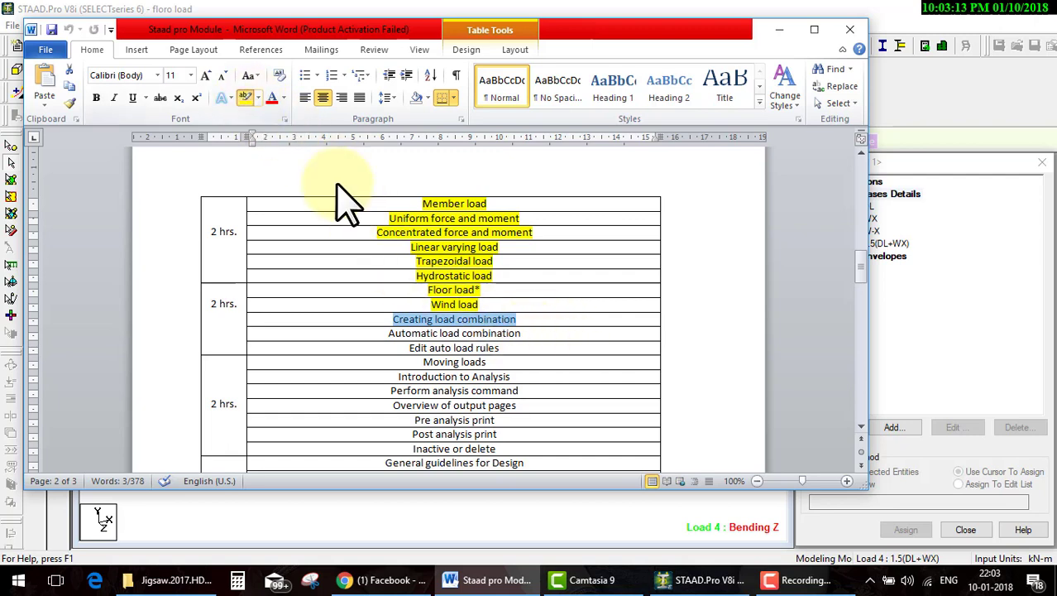
pyautogui.press('Right')
pyautogui.moveTo(399, 335); pyautogui.dragTo(524, 333)
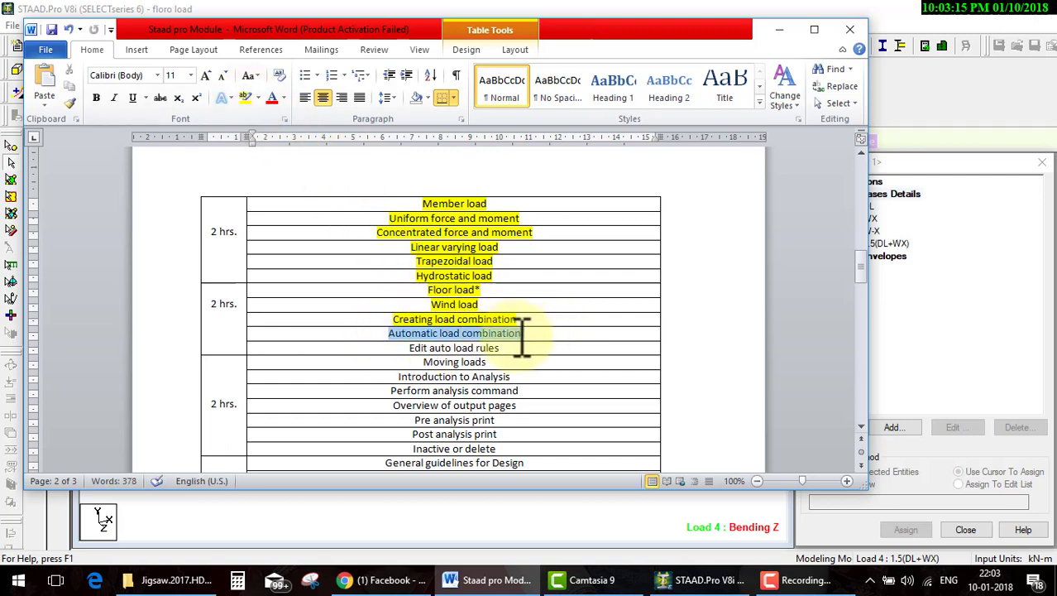
pyautogui.click(780, 30)
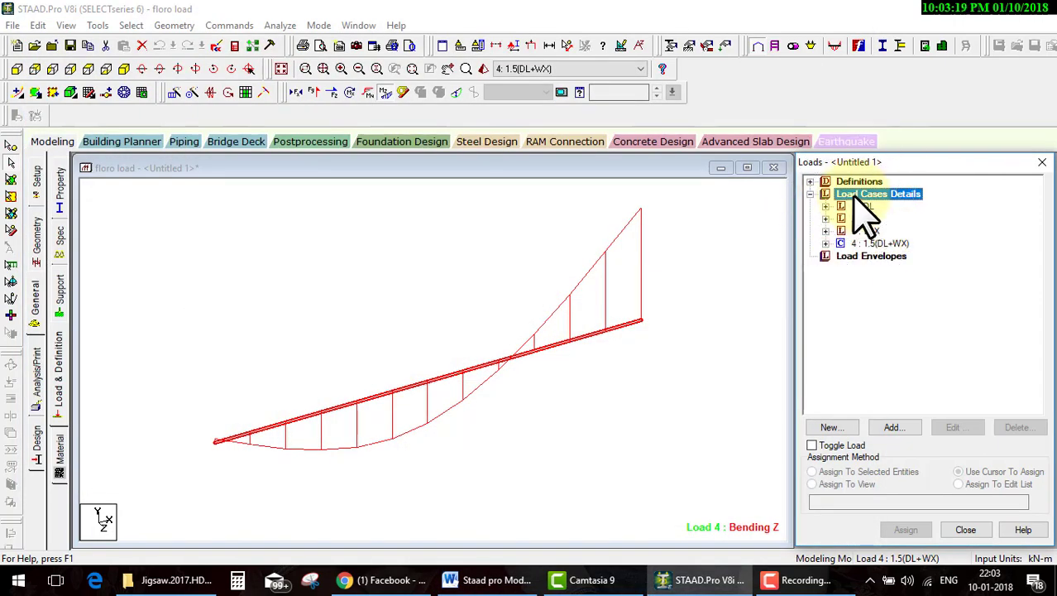
# Step: Add an Auto Load Combination using Indian Code with the Genral_Structures category
pyautogui.click(893, 427)
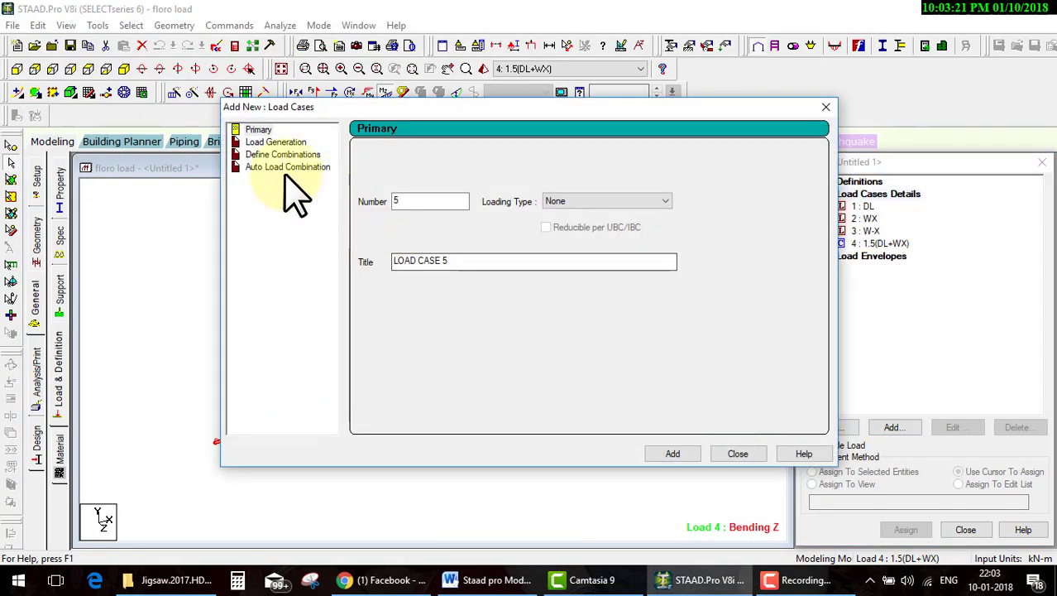
pyautogui.click(288, 167)
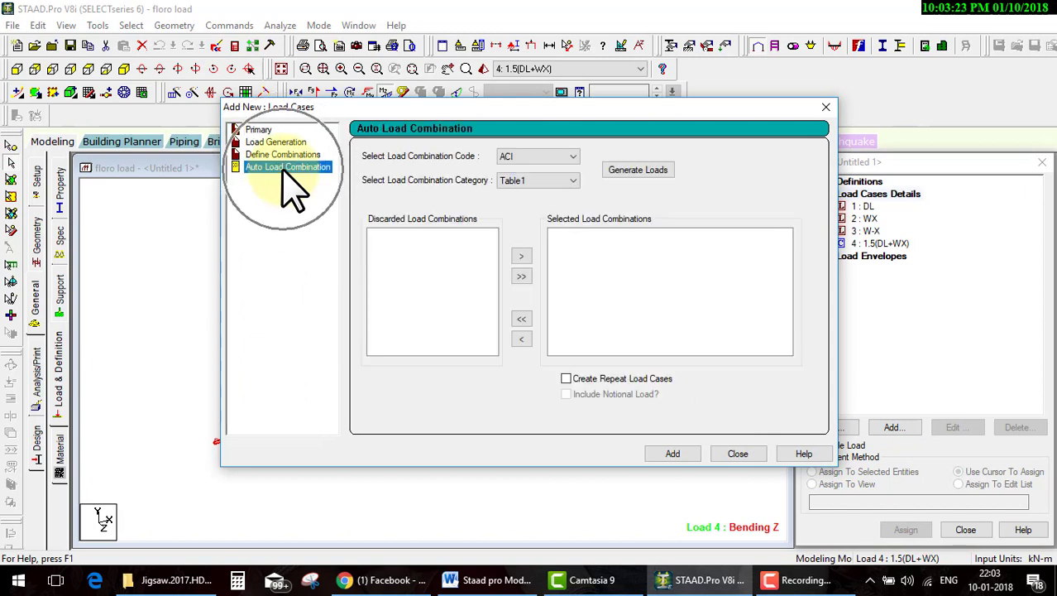
pyautogui.click(537, 157)
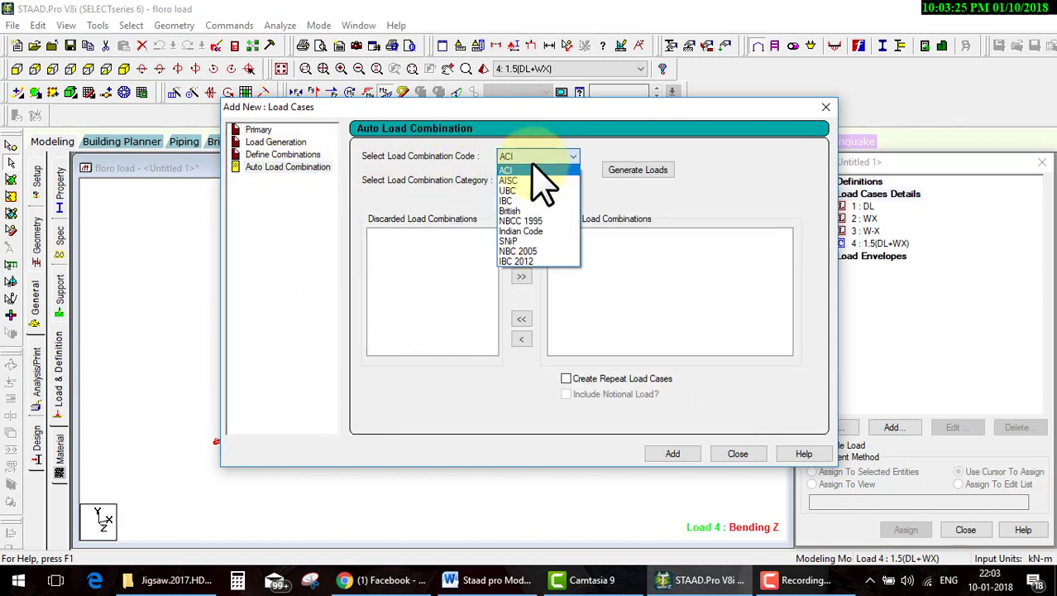
pyautogui.click(521, 233)
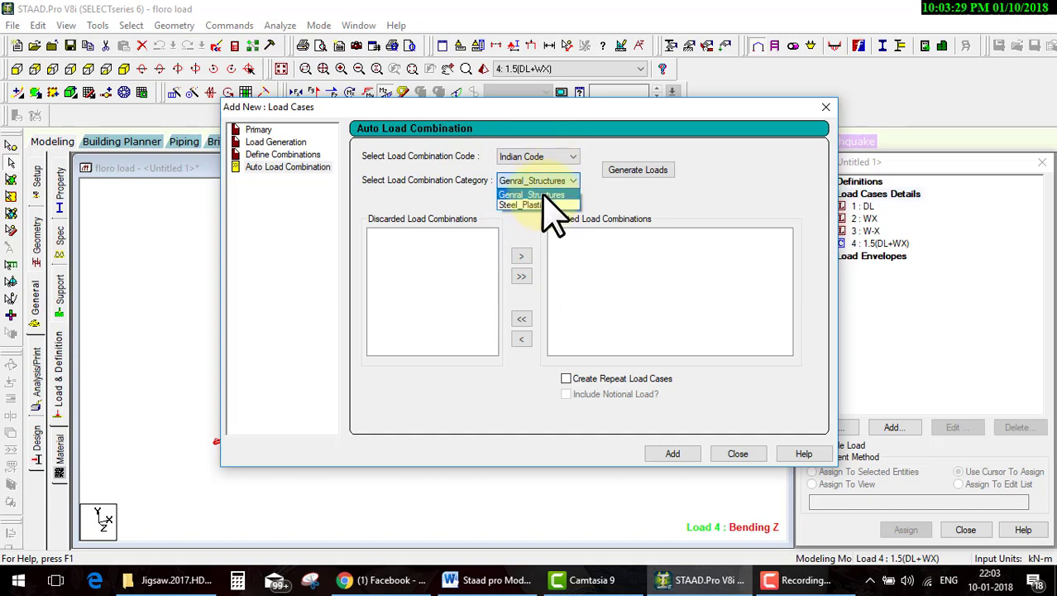
pyautogui.click(546, 195)
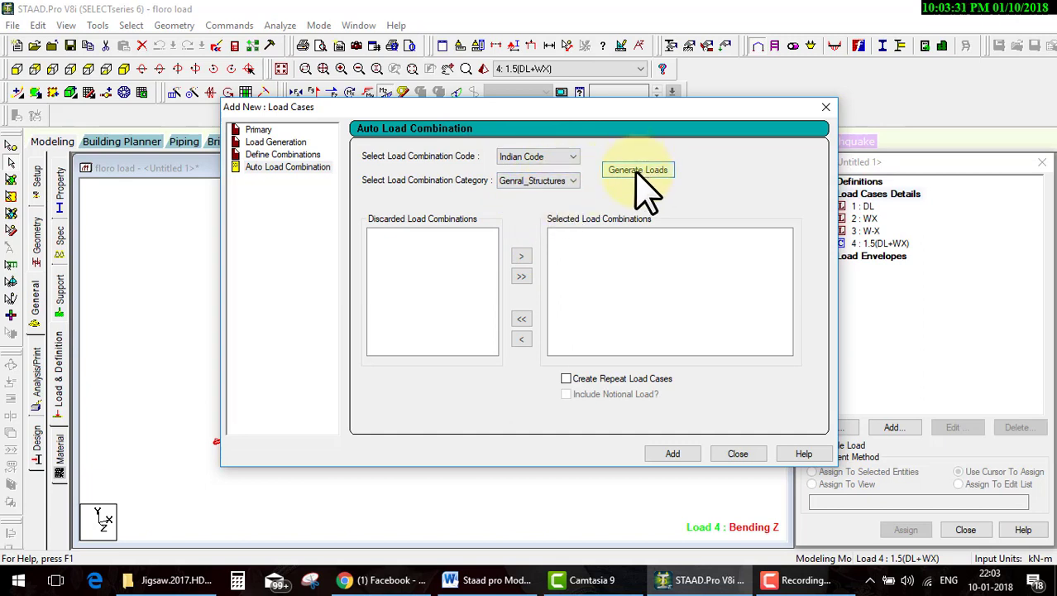
# Step: Generate the eleven Indian Code general-structures combinations, from 1: 1 1.50 through 11: 1 0.90
pyautogui.click(636, 170)
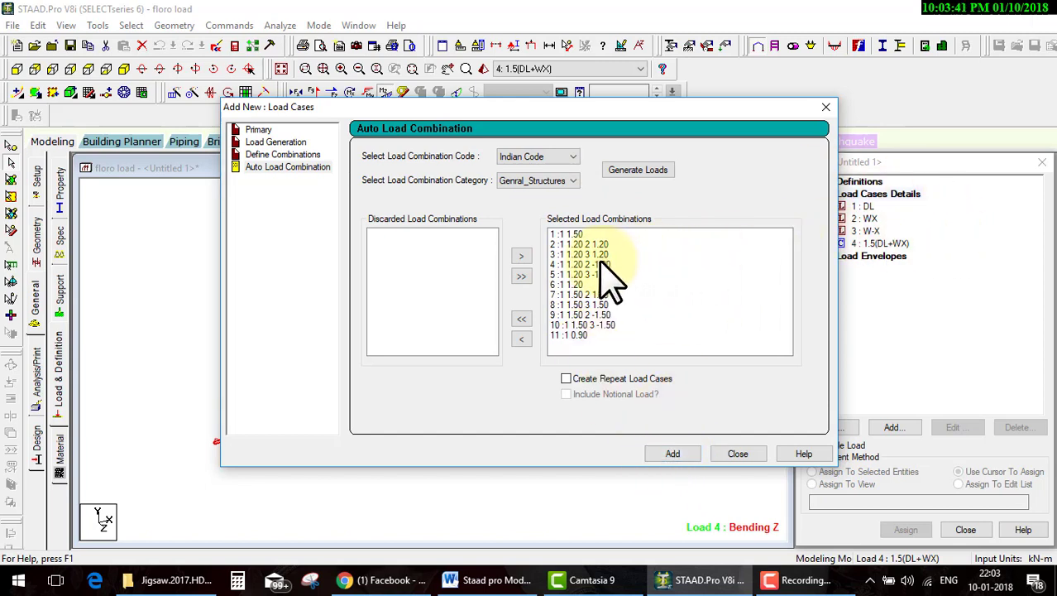
pyautogui.hotkey('ctrl', 'shift', 'd')
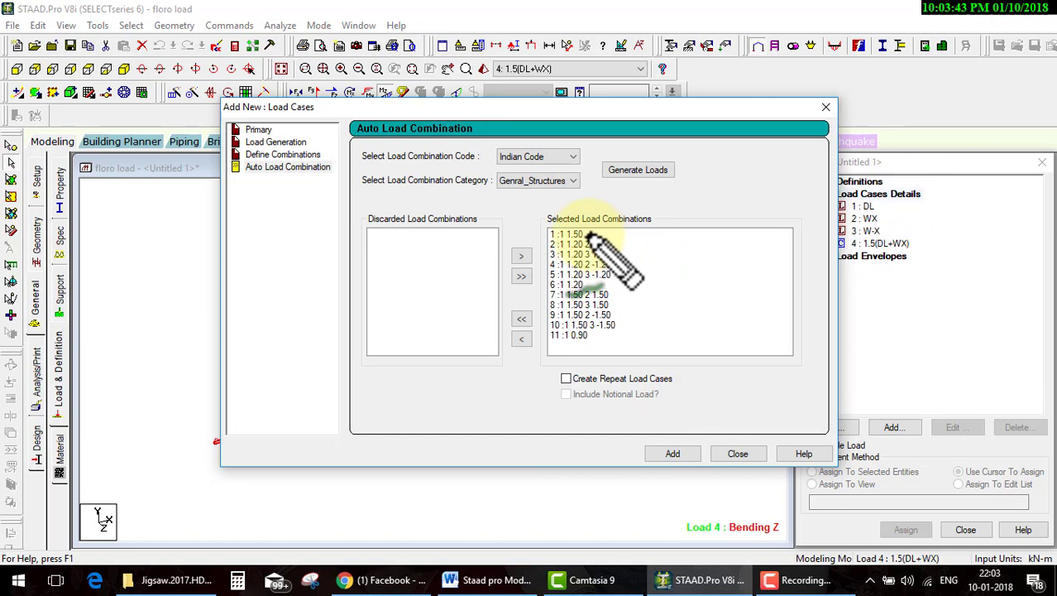
pyautogui.moveTo(531, 298); pyautogui.dragTo(553, 237)
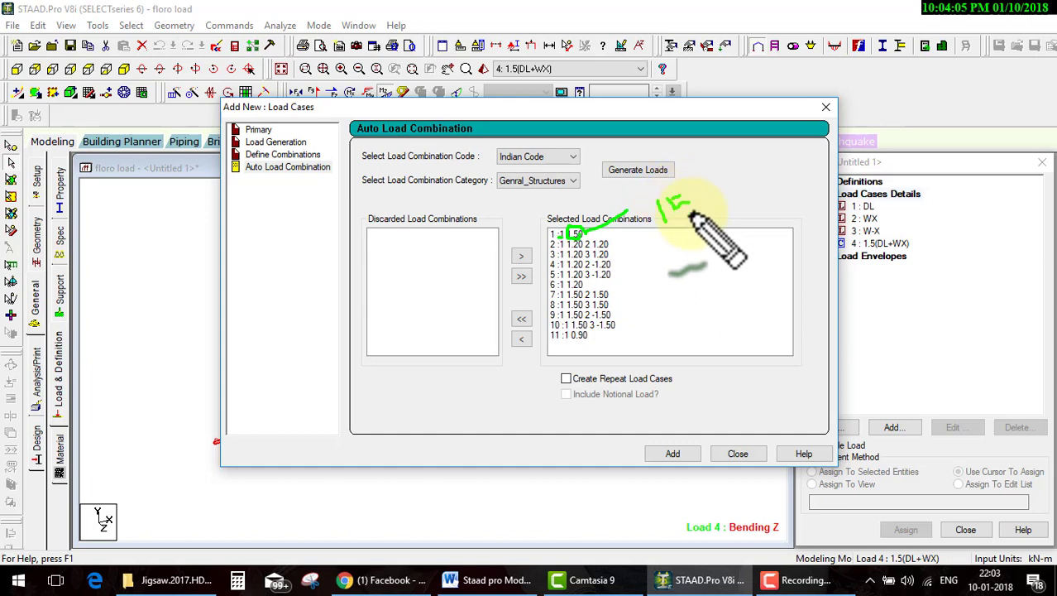
# Step: Highlight the generated combination factors with on-screen pen markings
pyautogui.moveTo(675, 207); pyautogui.dragTo(673, 217)
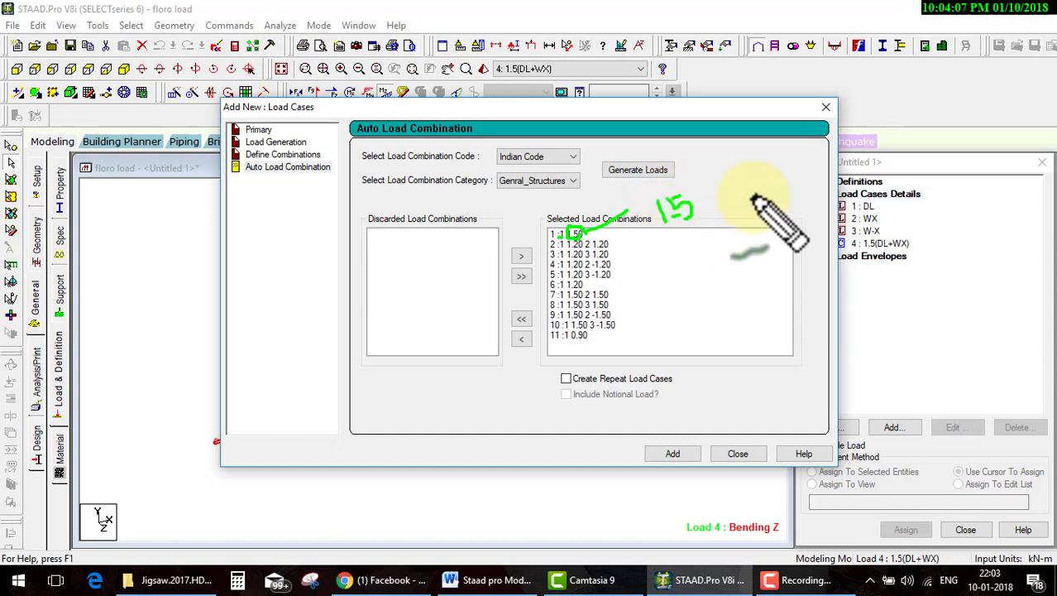
pyautogui.moveTo(717, 177); pyautogui.dragTo(713, 212)
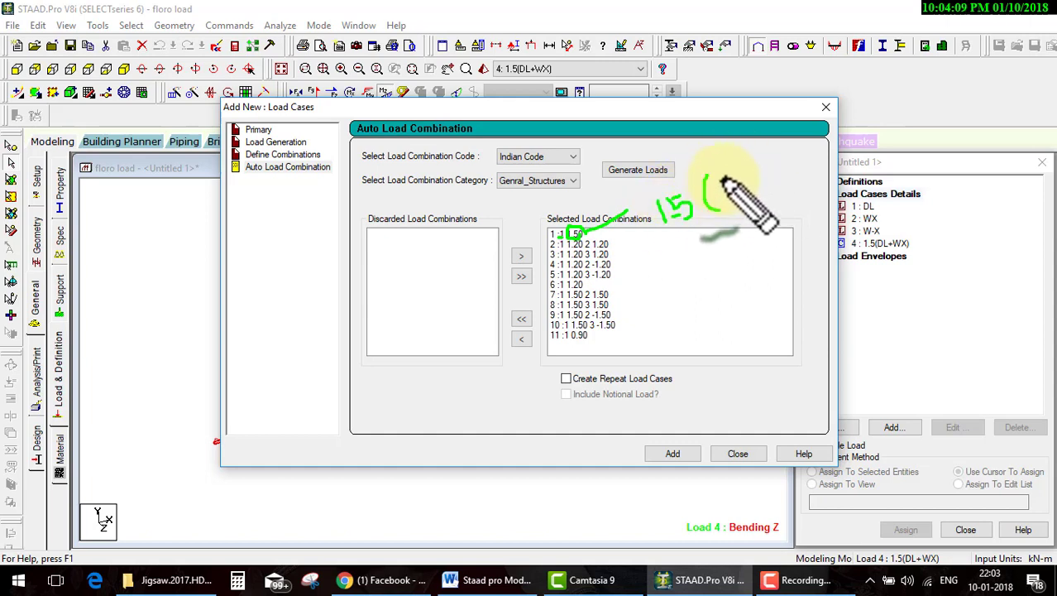
pyautogui.moveTo(728, 177)
pyautogui.mouseDown()
pyautogui.moveTo(729, 197)
pyautogui.moveTo(743, 198)
pyautogui.moveTo(767, 162)
pyautogui.moveTo(774, 176)
pyautogui.mouseUp()
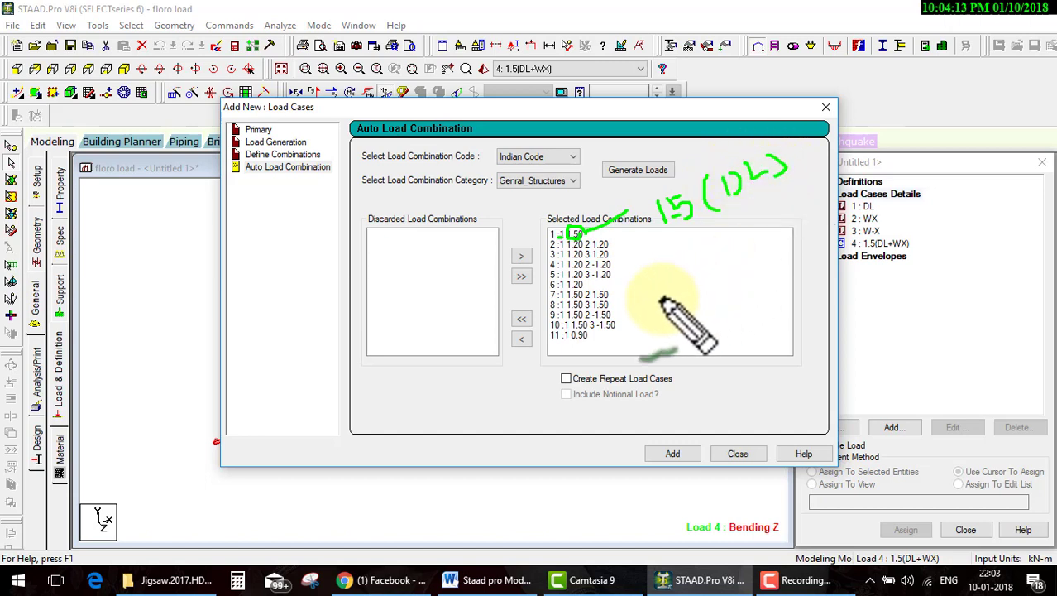
pyautogui.moveTo(611, 297); pyautogui.dragTo(662, 291)
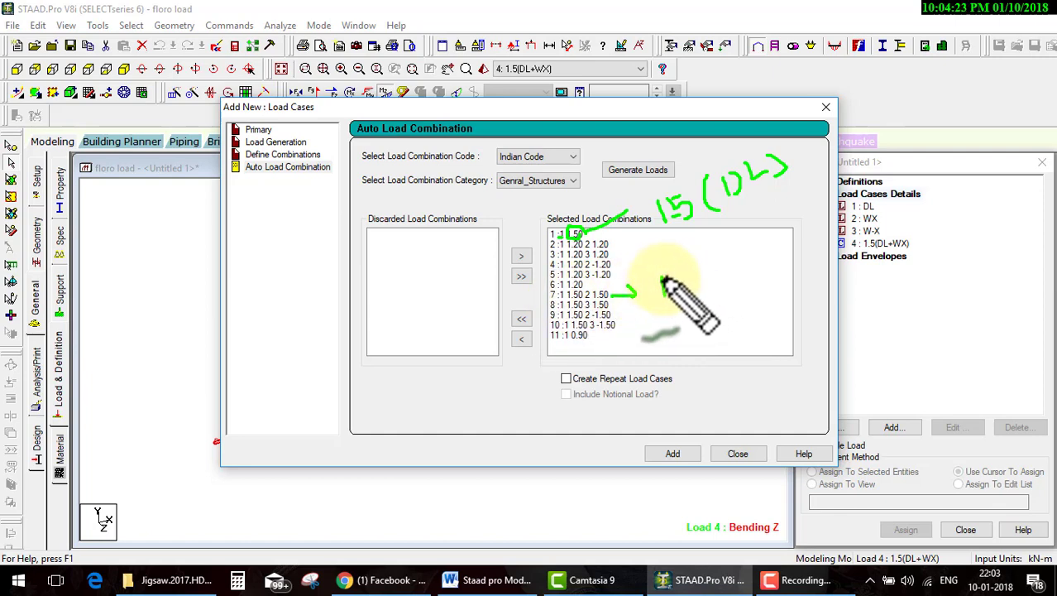
pyautogui.moveTo(663, 276)
pyautogui.mouseDown()
pyautogui.moveTo(663, 297)
pyautogui.moveTo(726, 282)
pyautogui.mouseUp()
pyautogui.click(734, 275)
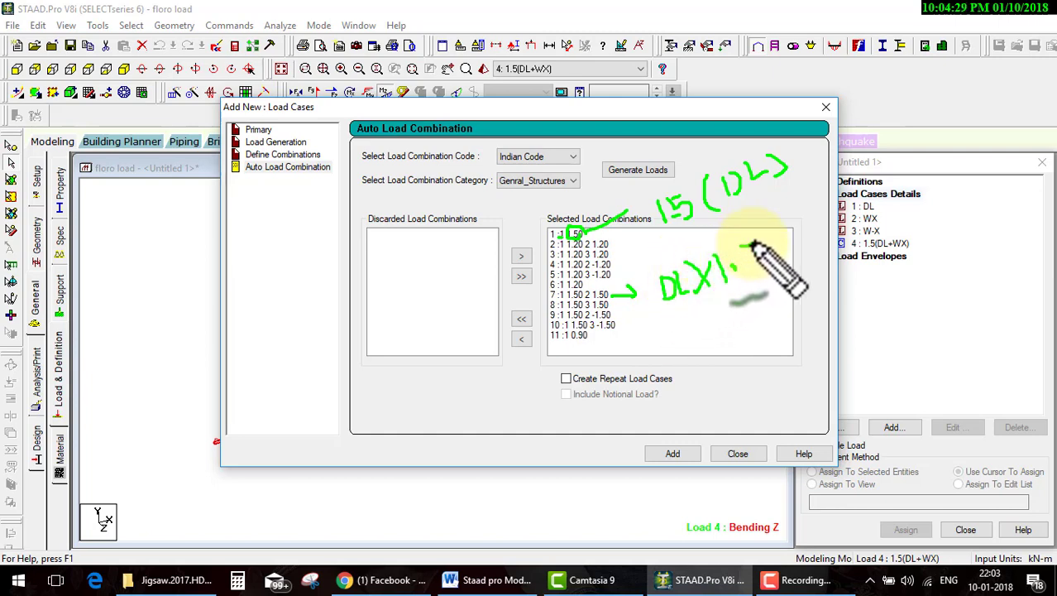
pyautogui.moveTo(747, 246); pyautogui.dragTo(751, 274)
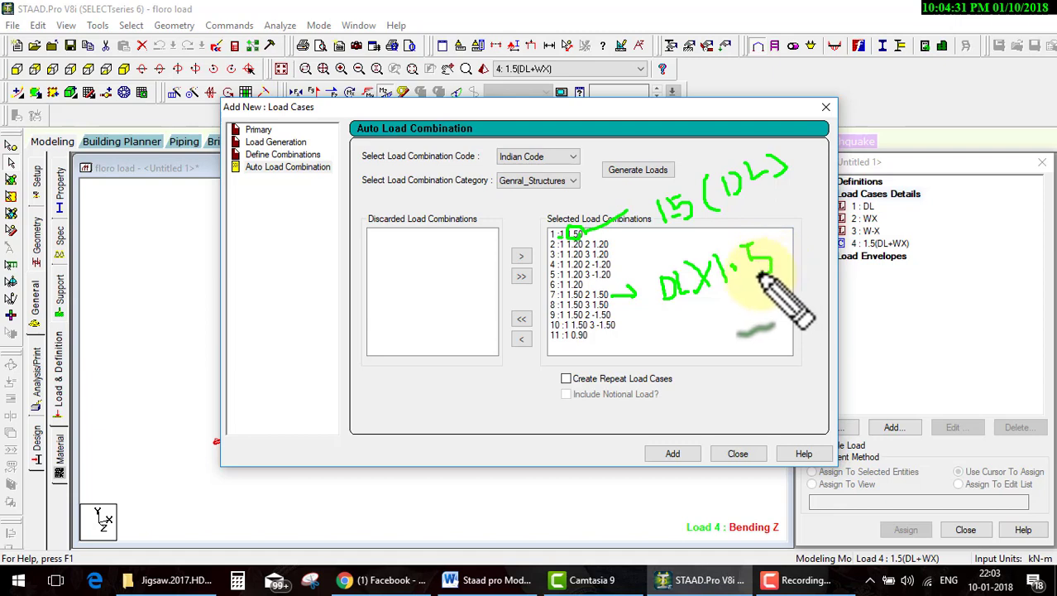
pyautogui.moveTo(871, 221); pyautogui.dragTo(895, 217)
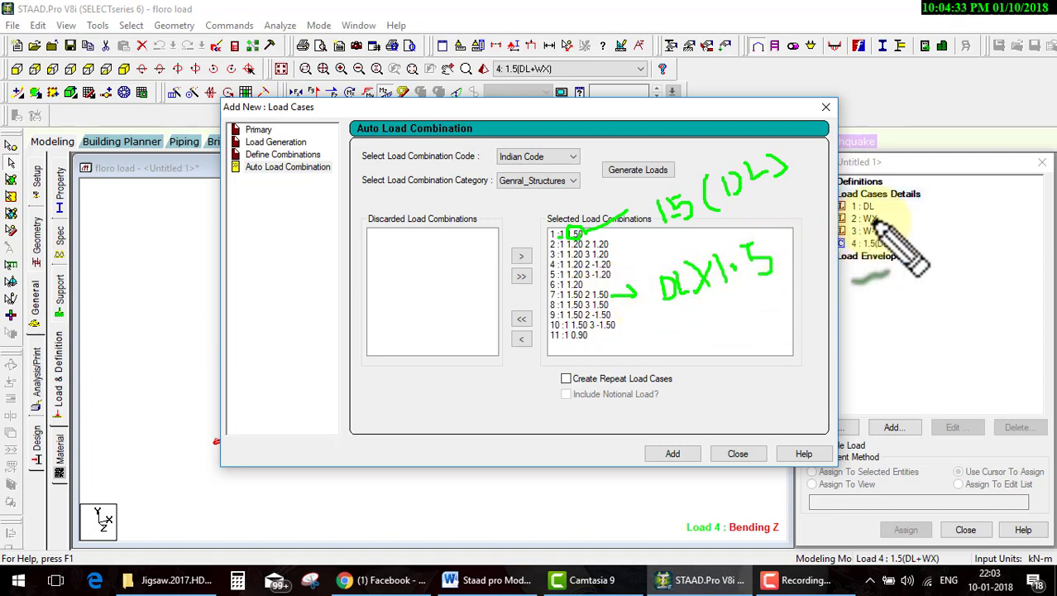
pyautogui.moveTo(680, 317); pyautogui.dragTo(727, 327)
pyautogui.moveTo(647, 331)
pyautogui.mouseDown()
pyautogui.moveTo(669, 329)
pyautogui.moveTo(659, 343)
pyautogui.mouseUp()
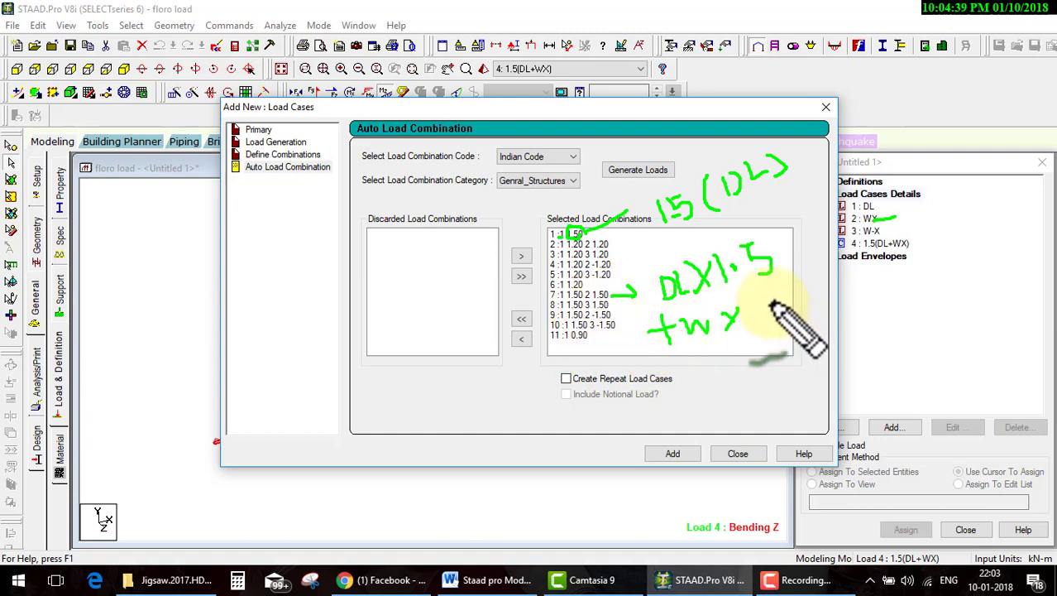
pyautogui.moveTo(755, 298)
pyautogui.mouseDown()
pyautogui.moveTo(772, 319)
pyautogui.moveTo(776, 296)
pyautogui.moveTo(783, 315)
pyautogui.mouseUp()
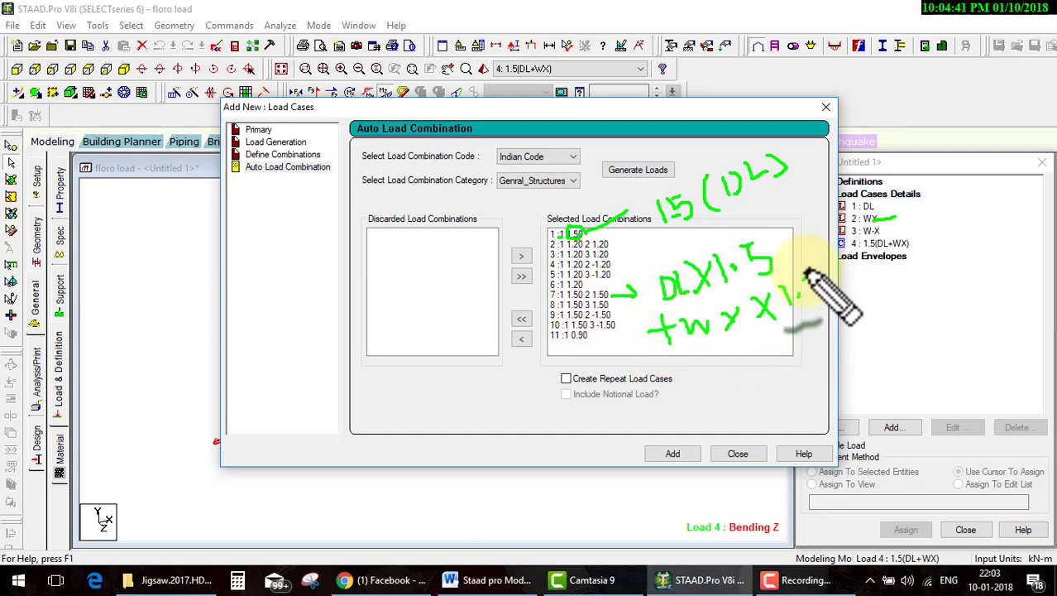
pyautogui.moveTo(815, 271); pyautogui.dragTo(800, 303)
pyautogui.moveTo(790, 264)
pyautogui.mouseDown()
pyautogui.moveTo(653, 281)
pyautogui.moveTo(757, 377)
pyautogui.mouseUp()
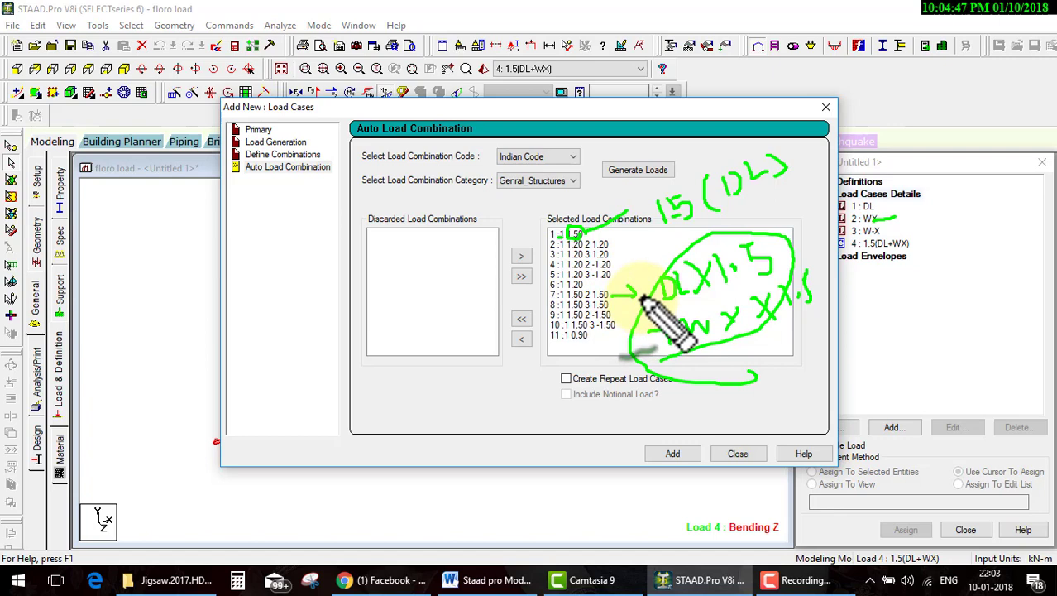
# Step: Add the generated combinations as load cases 5–15, discarding existing results, and close the window
pyautogui.click(674, 453)
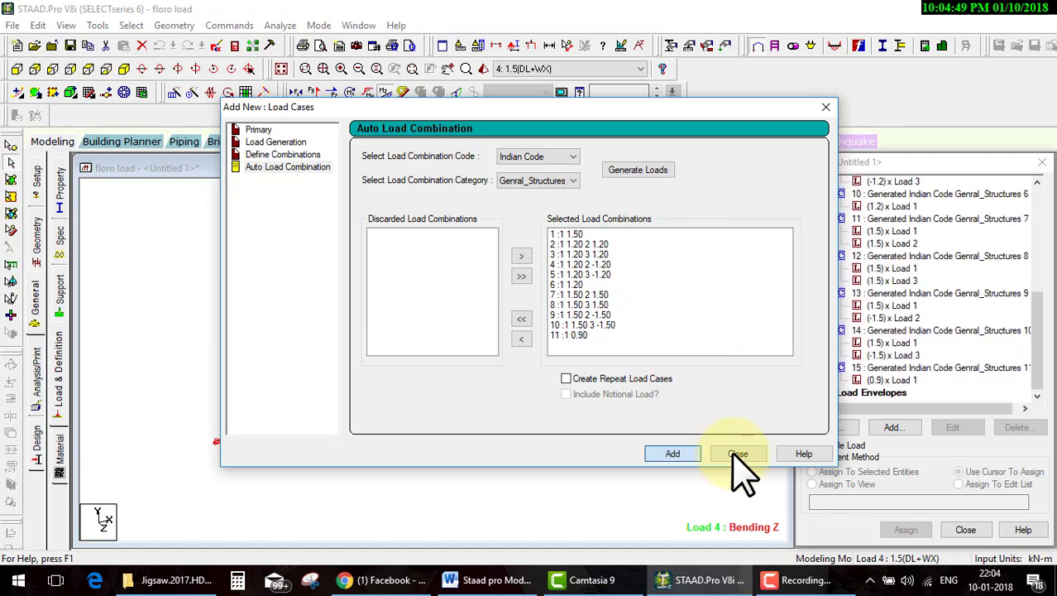
pyautogui.click(579, 330)
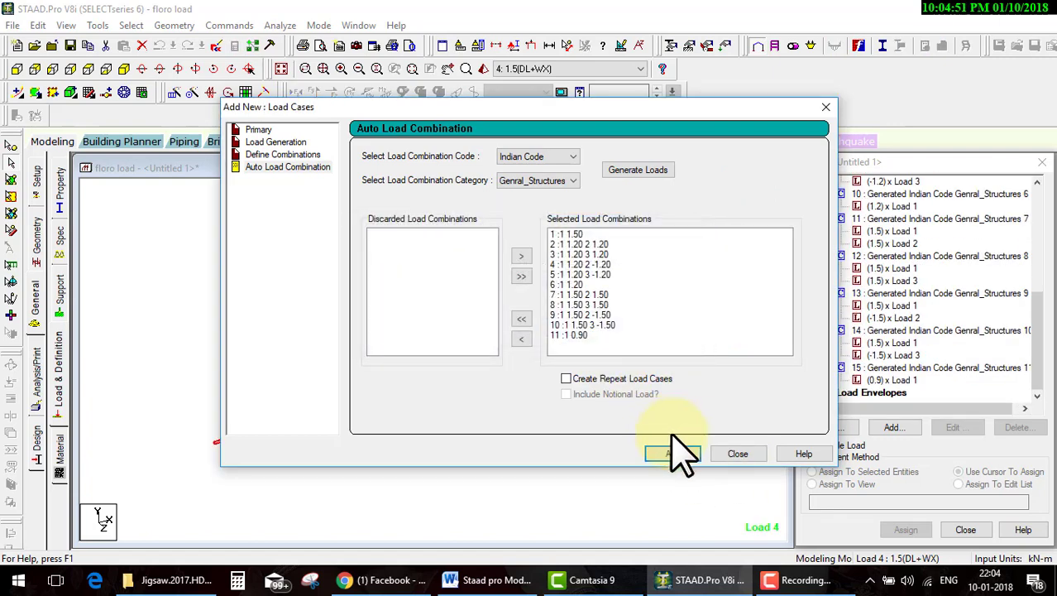
pyautogui.click(739, 454)
# Step: Collapse the detail nodes of combinations 5 through 15 in the Loads tree
pyautogui.scroll(2, 819, 302)
pyautogui.scroll(1, 827, 281)
pyautogui.scroll(2, 829, 263)
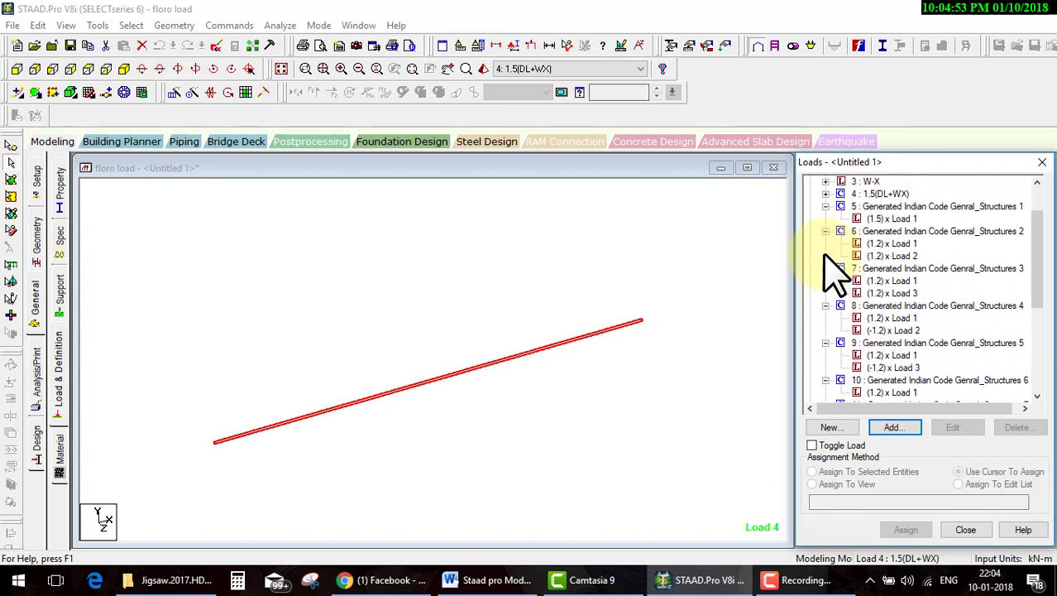
pyautogui.click(826, 231)
pyautogui.click(826, 206)
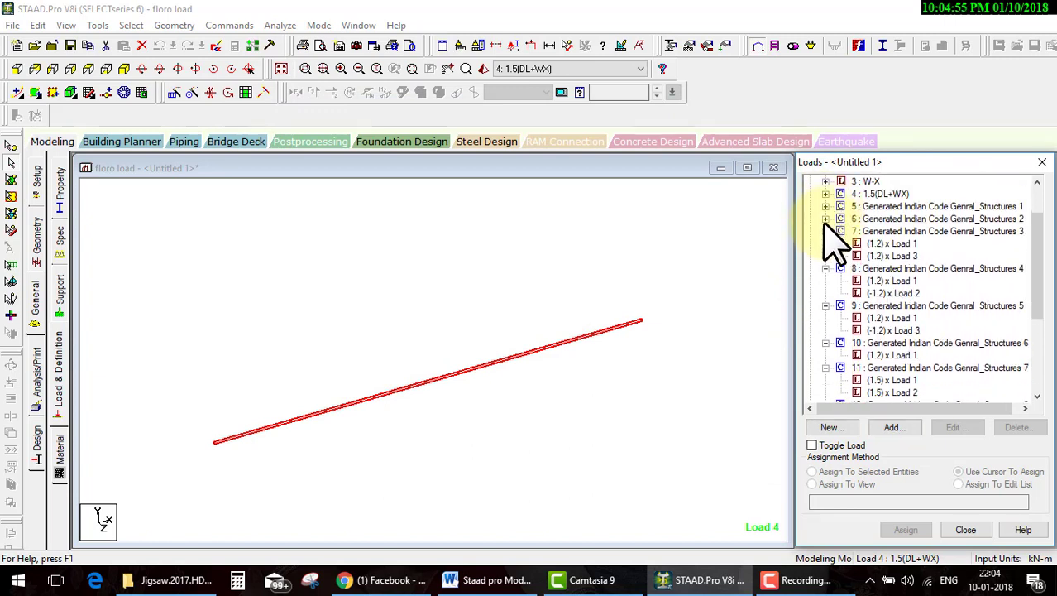
pyautogui.click(825, 231)
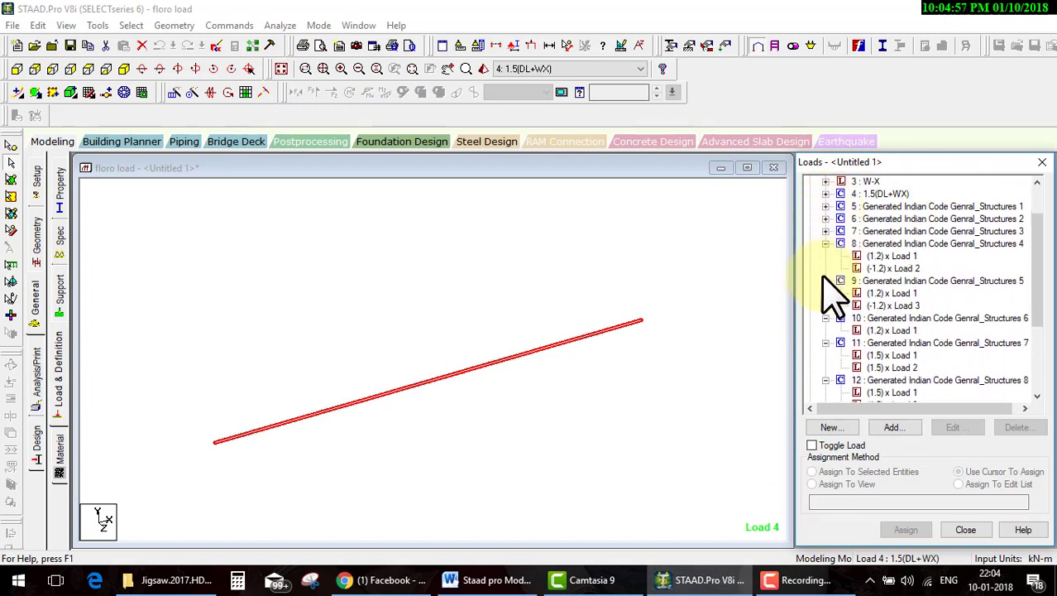
pyautogui.click(826, 280)
pyautogui.click(825, 244)
pyautogui.click(826, 268)
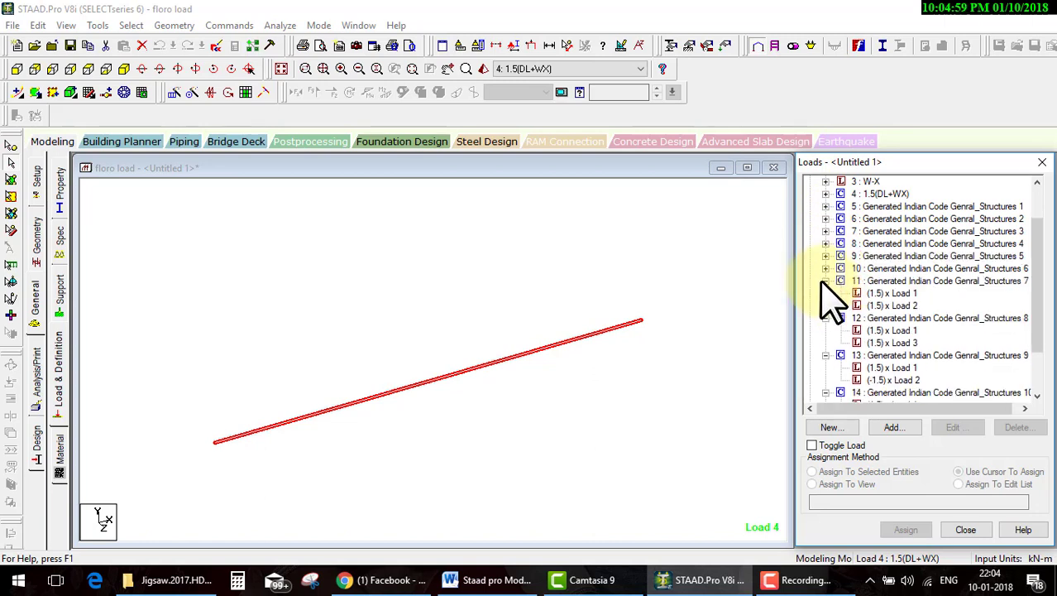
pyautogui.click(825, 280)
pyautogui.click(825, 293)
pyautogui.click(825, 305)
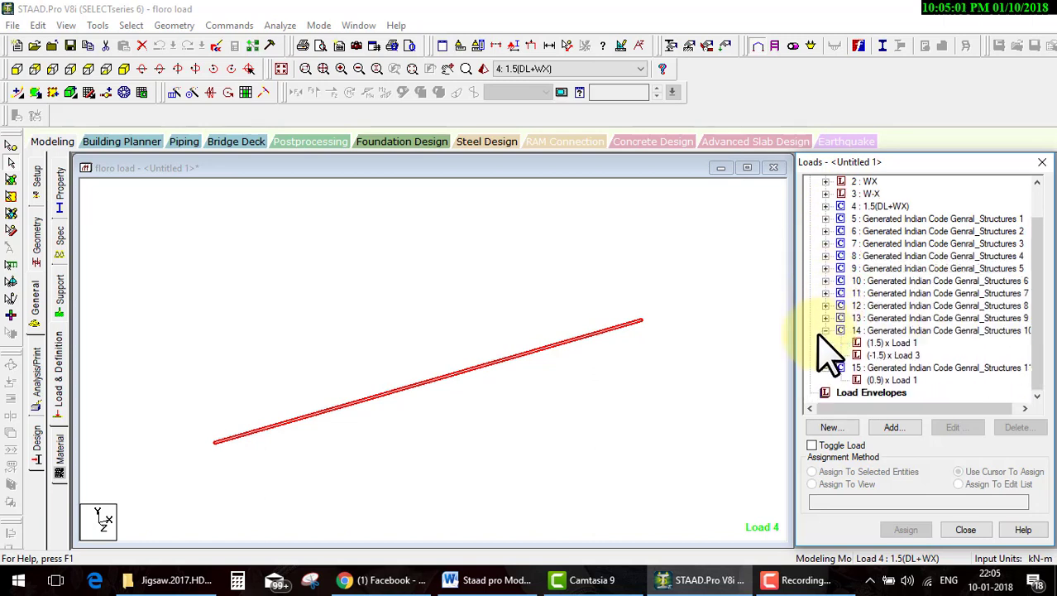
pyautogui.click(826, 317)
pyautogui.click(826, 367)
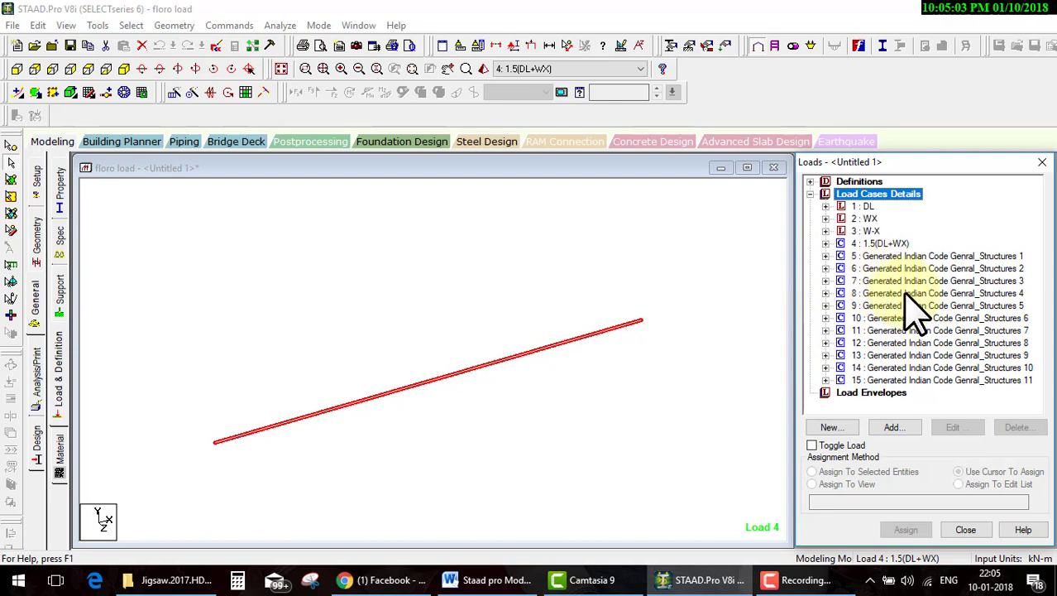
# Step: Check the Word course outline, then return to the model and select load combination 7
pyautogui.click(529, 583)
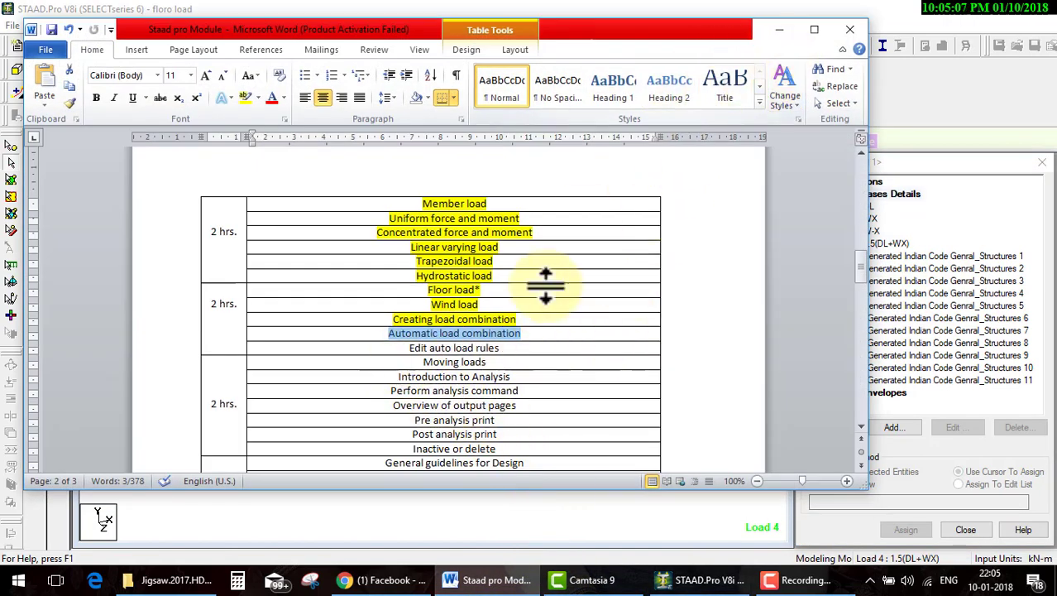
pyautogui.click(779, 32)
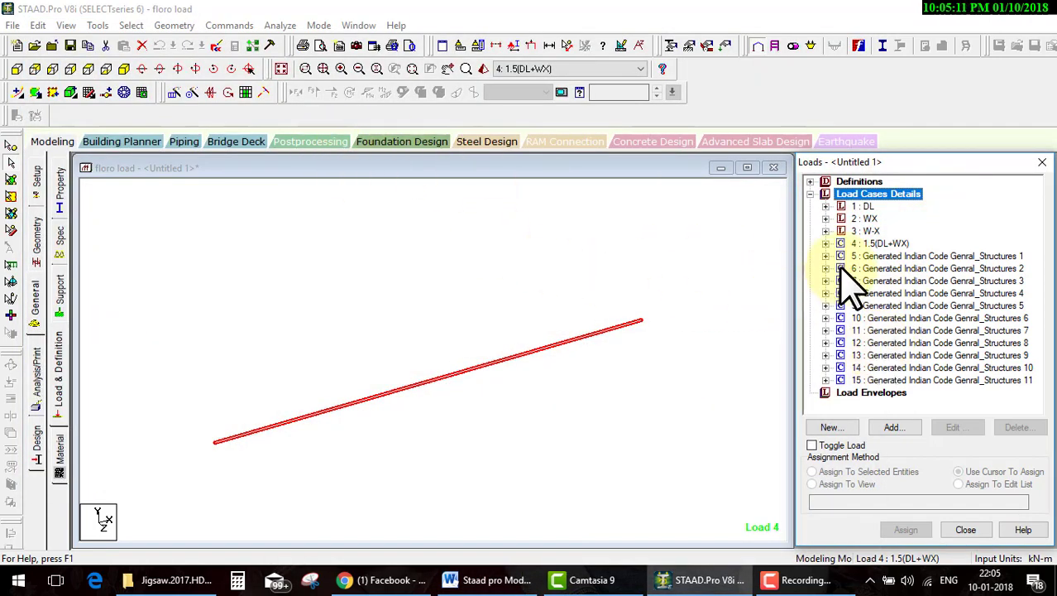
pyautogui.click(907, 281)
# Step: Inspect combination 7's definition, then save the model and open floro load.std in the editor
pyautogui.doubleClick(907, 281)
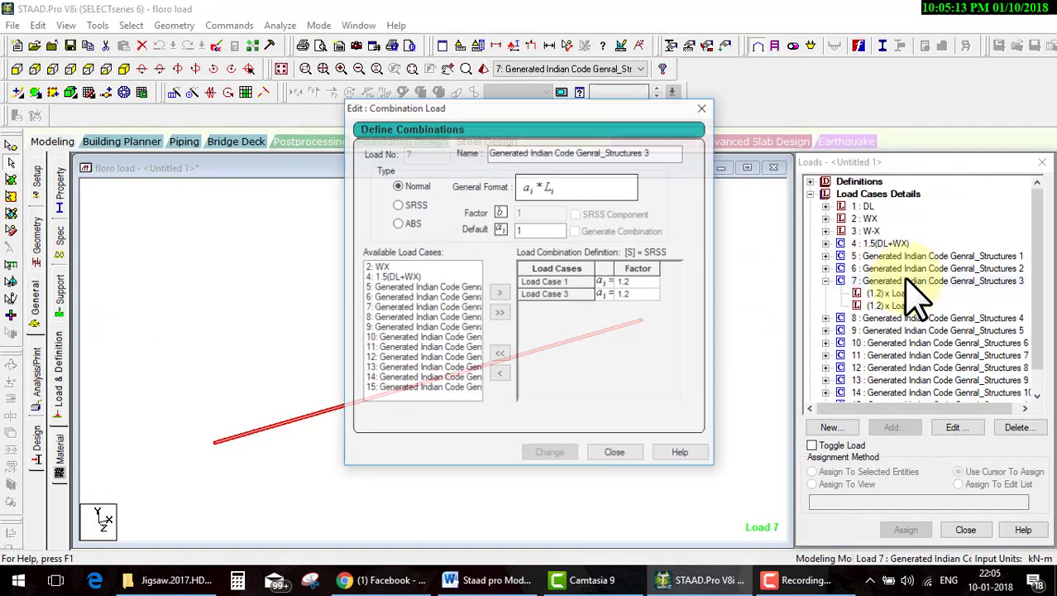
pyautogui.click(616, 454)
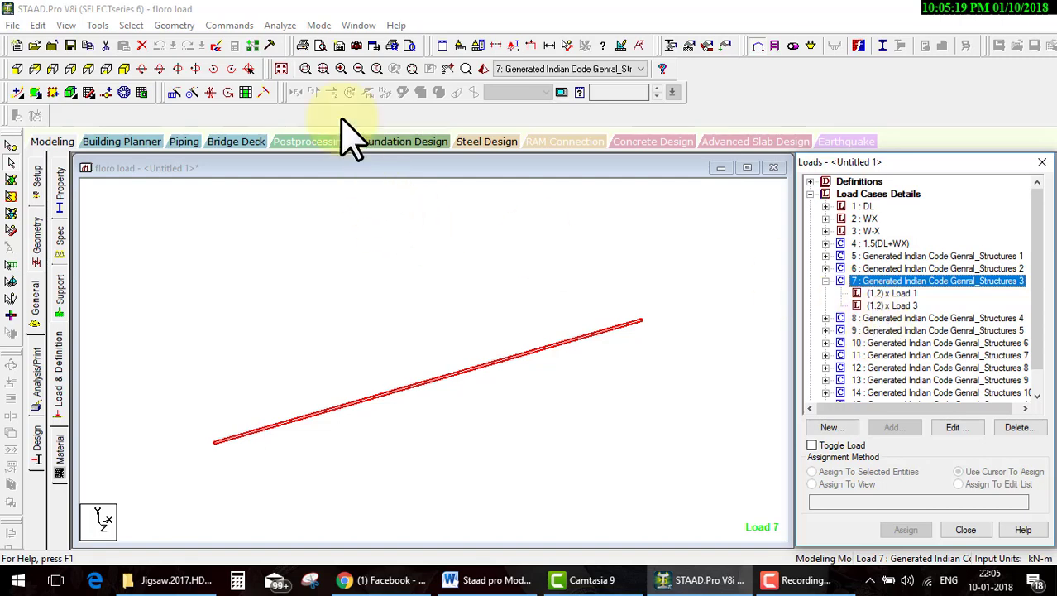
pyautogui.click(217, 45)
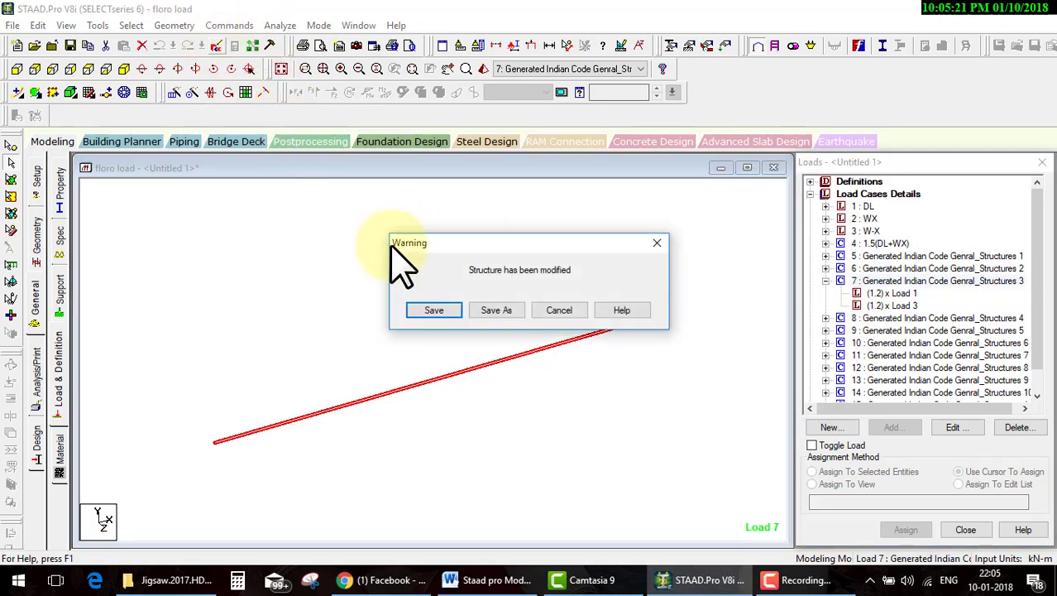
pyautogui.click(437, 308)
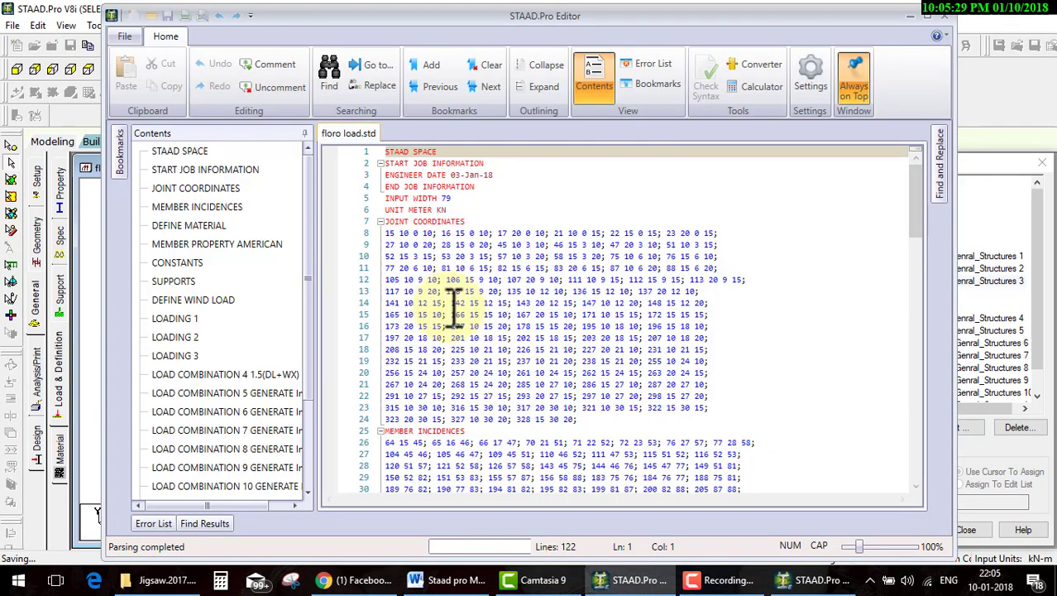
# Step: Edit line 103 so combination 7 reads '1 1.3 3 1.3', then close the editor
pyautogui.scroll(-10, 448, 303)
pyautogui.scroll(-3, 509, 319)
pyautogui.scroll(-10, 509, 319)
pyautogui.scroll(-8, 509, 316)
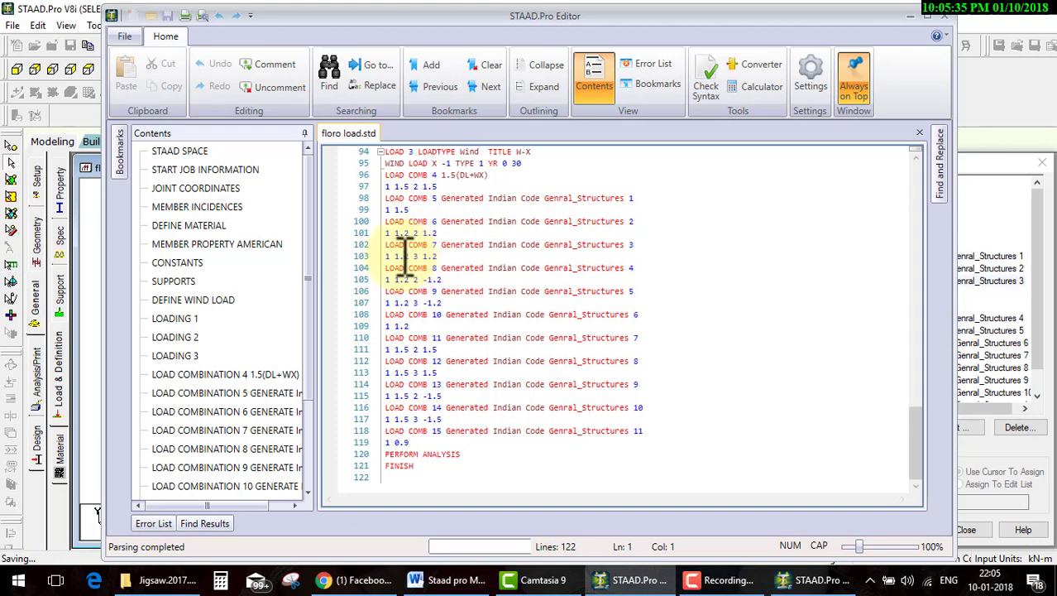
pyautogui.click(410, 256)
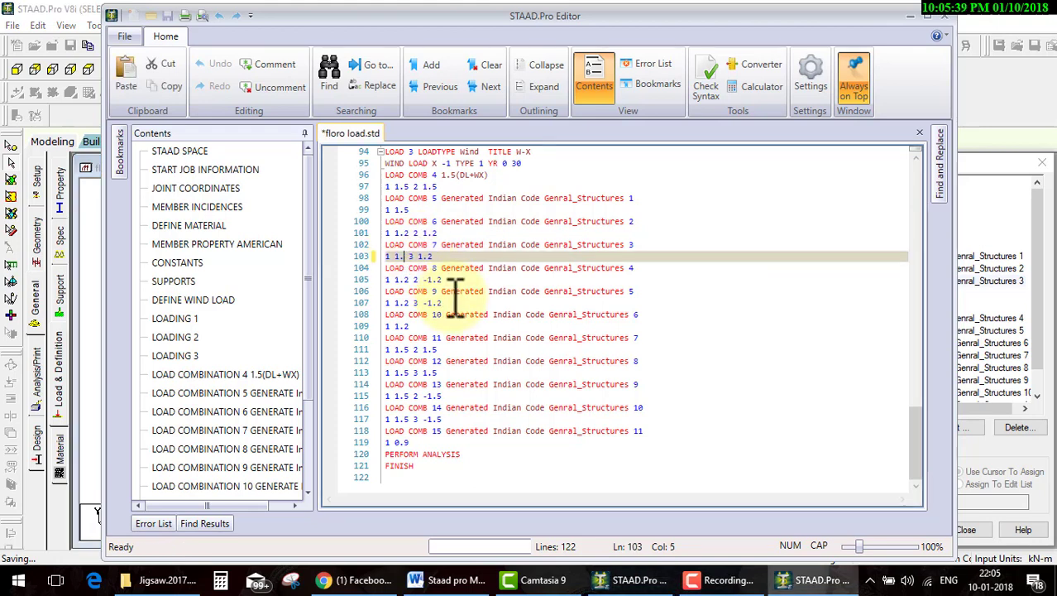
pyautogui.write('3')
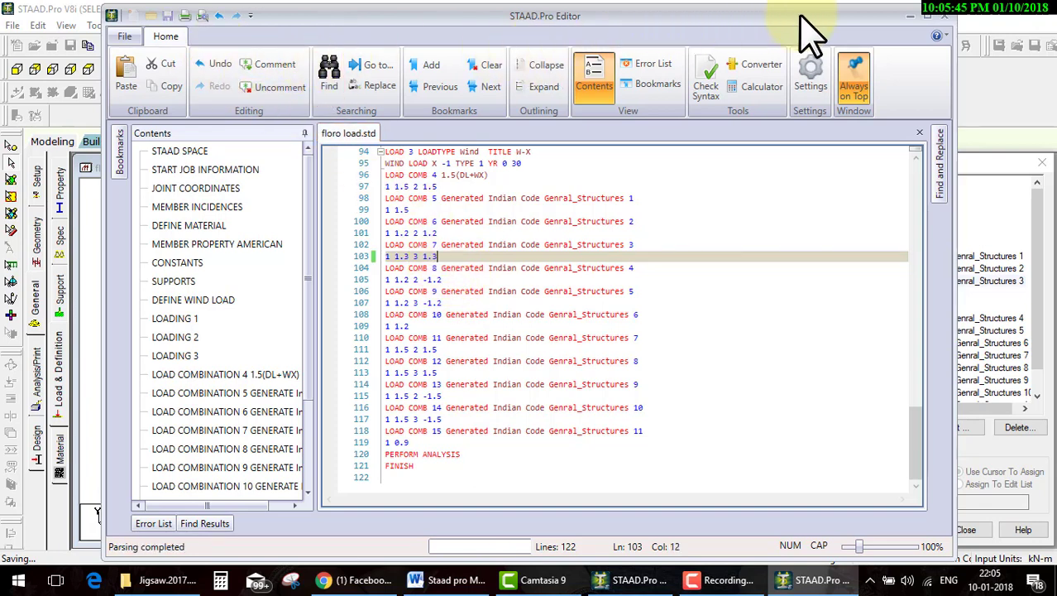
pyautogui.click(944, 16)
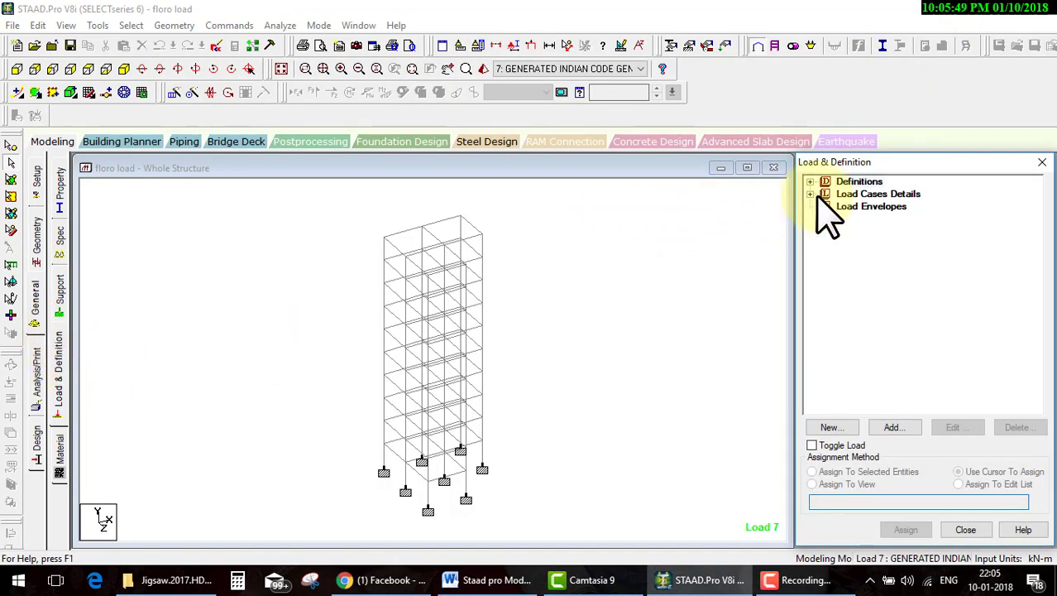
# Step: Verify combination 7's 1.3 factors, then run the analysis, finishing with 0 errors and 0 warnings
pyautogui.click(810, 194)
pyautogui.click(826, 280)
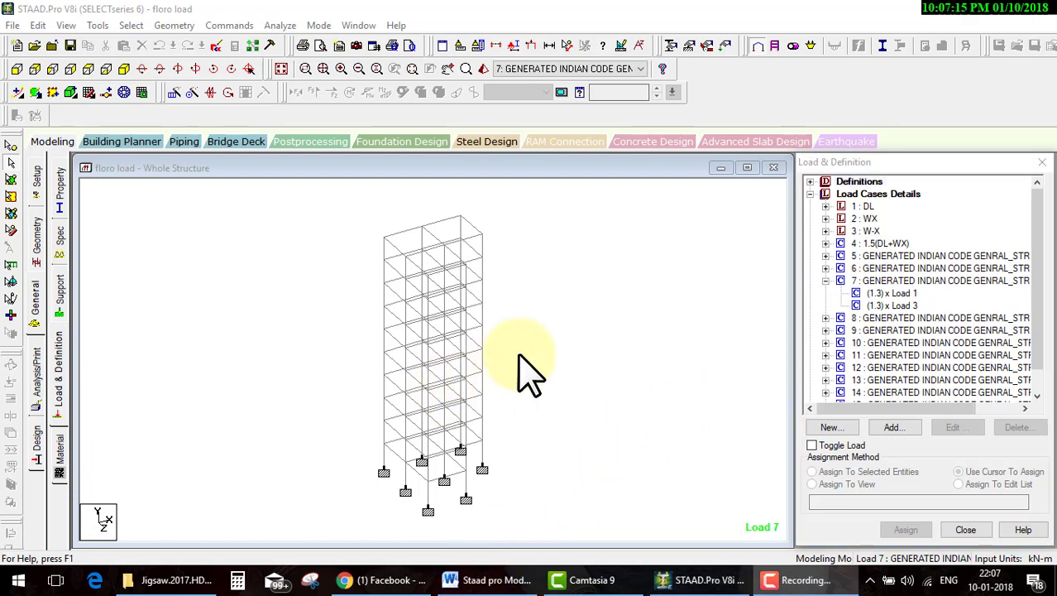
pyautogui.click(519, 265)
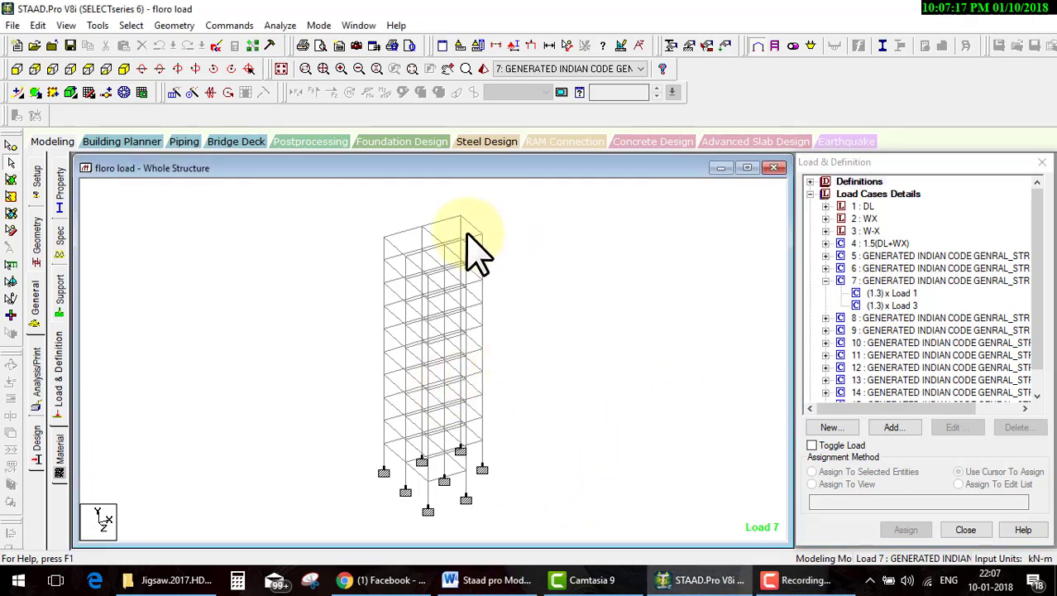
pyautogui.click(280, 25)
pyautogui.click(299, 40)
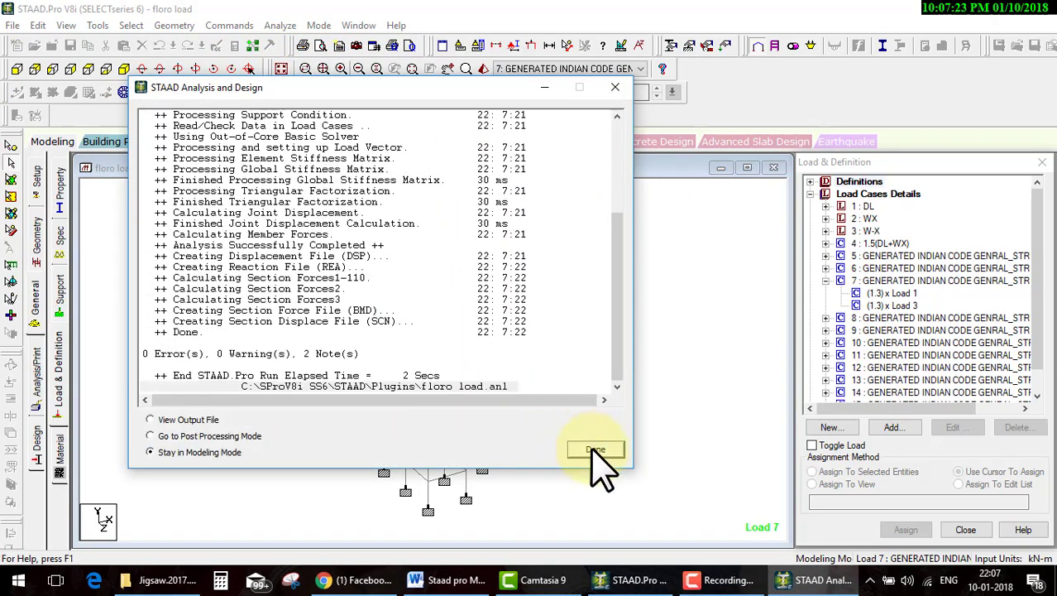
pyautogui.click(595, 450)
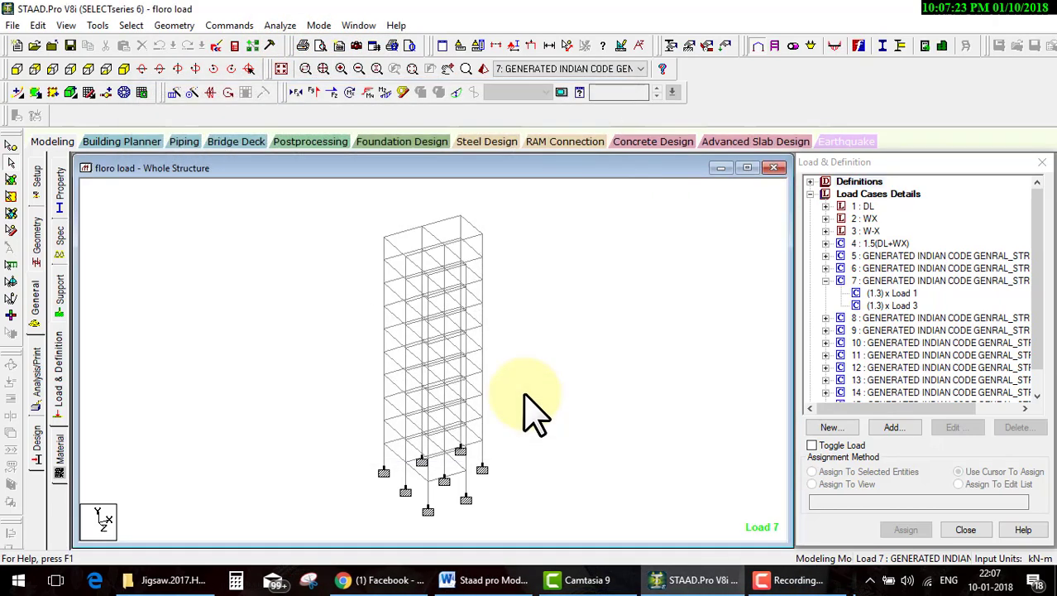
# Step: Open the selected top-floor beam in its own new view
pyautogui.rightClick(537, 248)
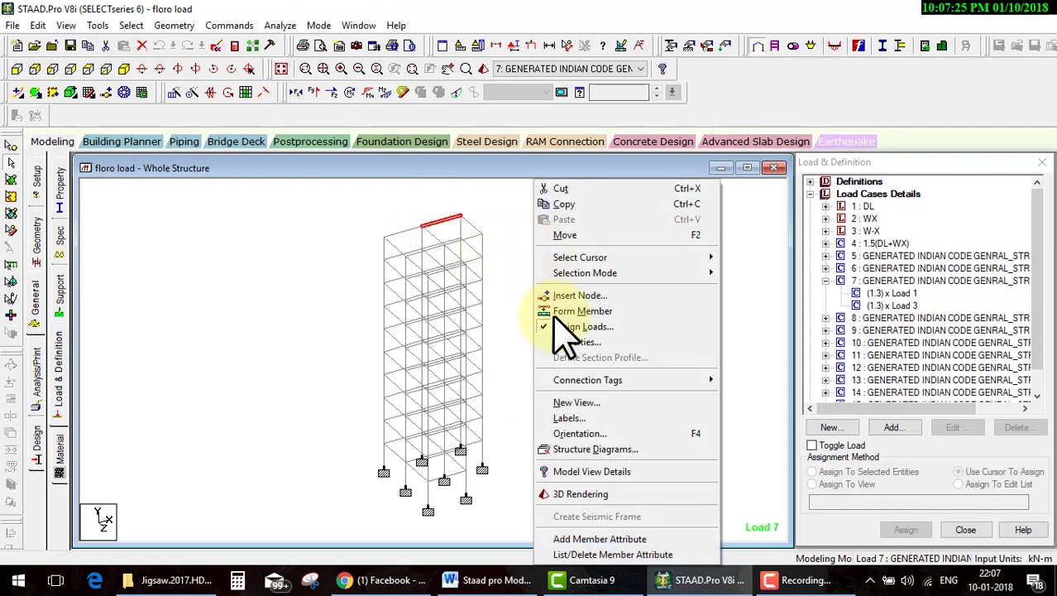
pyautogui.click(585, 405)
pyautogui.click(622, 273)
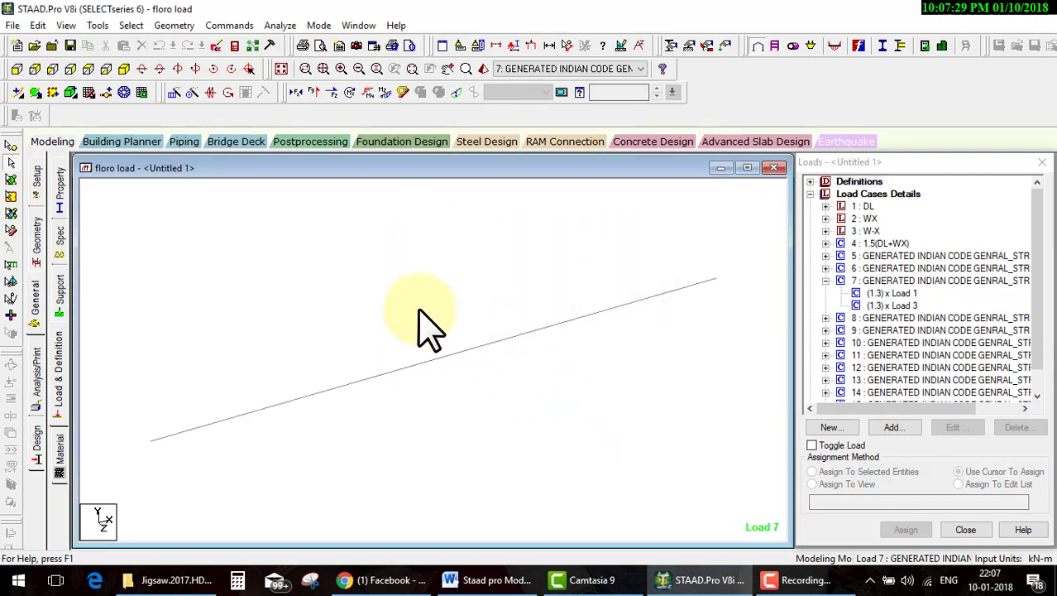
# Step: Show the beam's Bending Z diagram, then enter Postprocessing with the Load 7 results setup
pyautogui.click(386, 92)
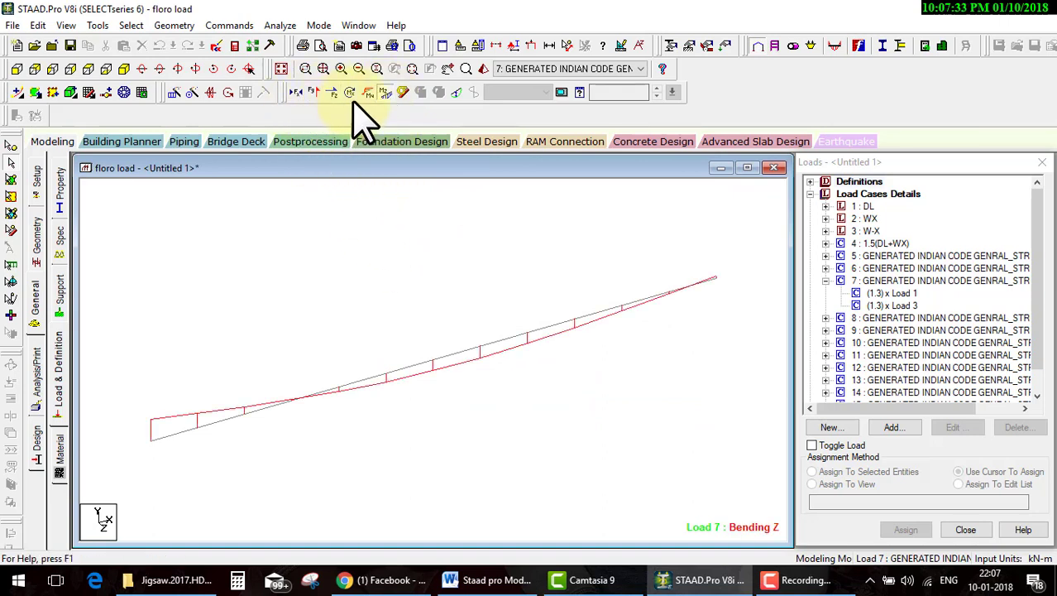
pyautogui.click(459, 92)
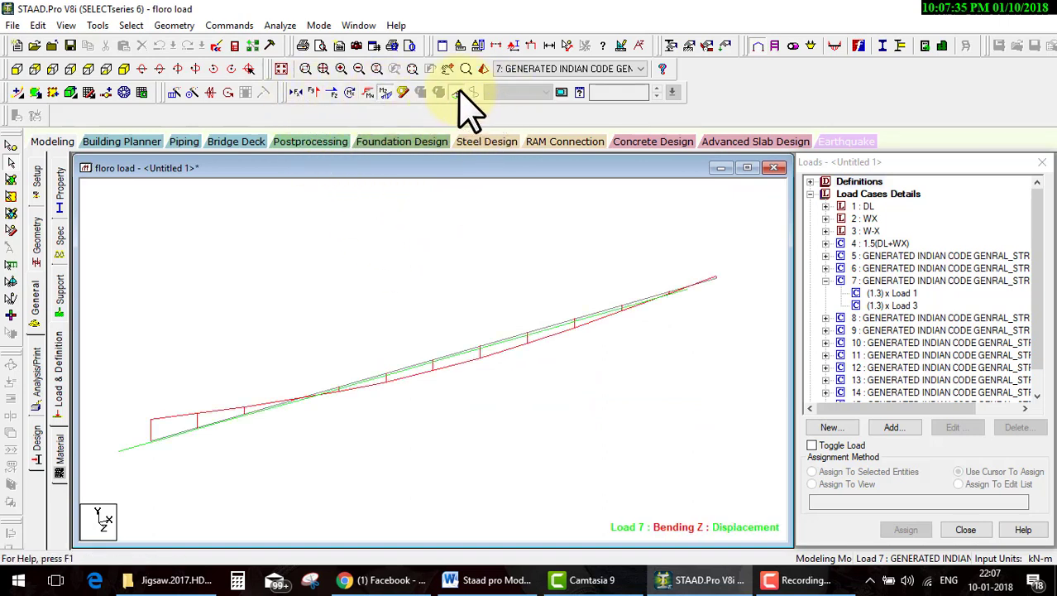
pyautogui.click(460, 91)
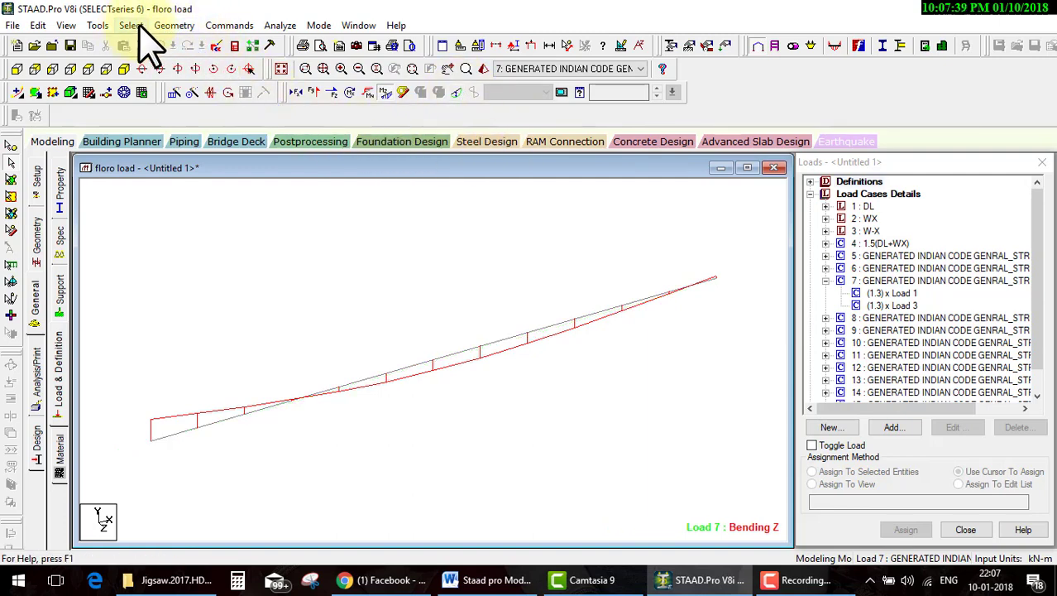
pyautogui.click(175, 27)
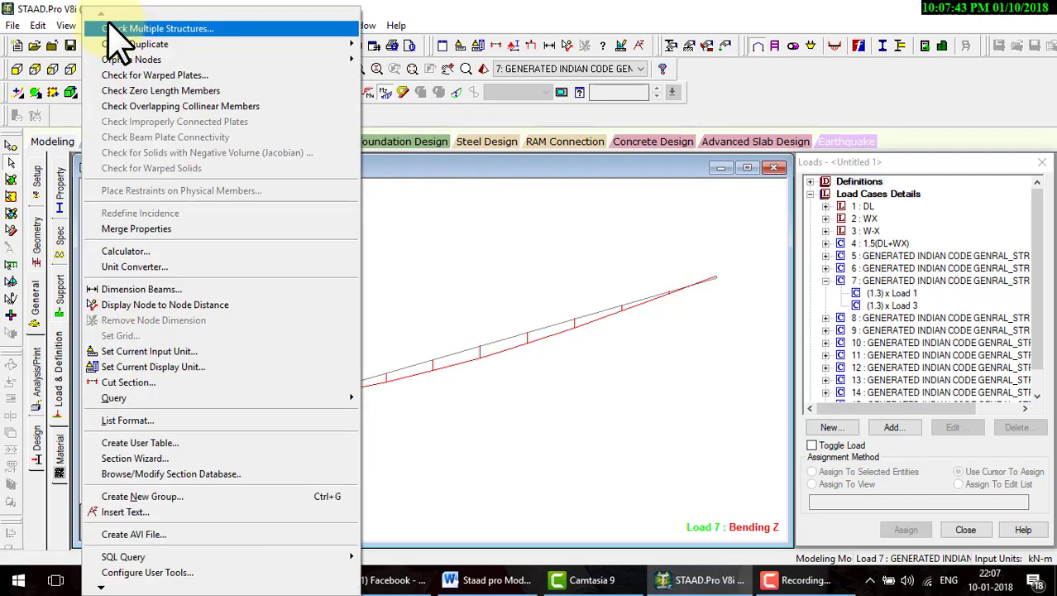
pyautogui.click(395, 235)
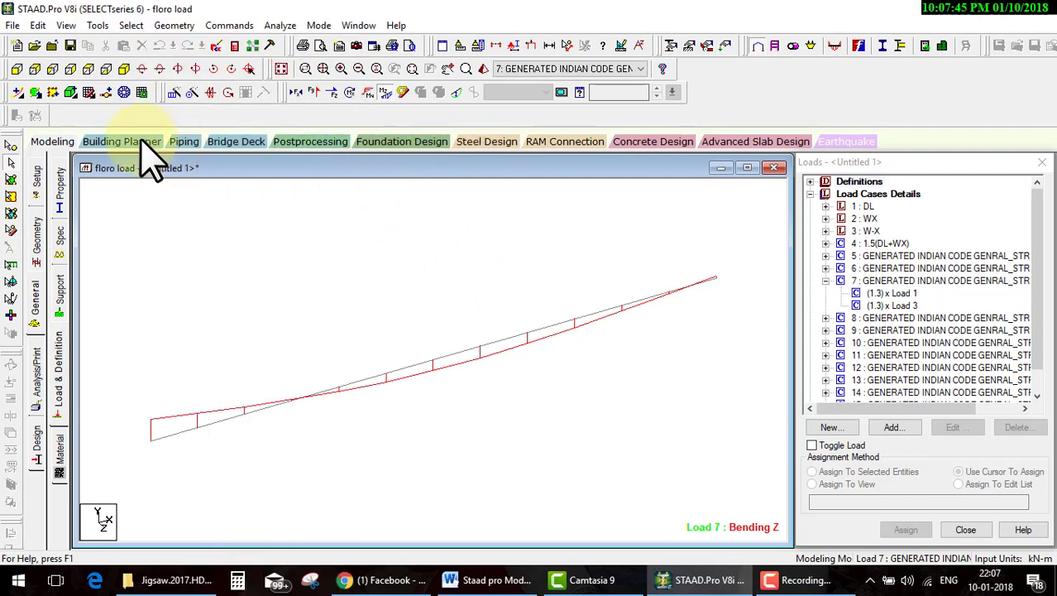
pyautogui.click(318, 145)
pyautogui.click(549, 406)
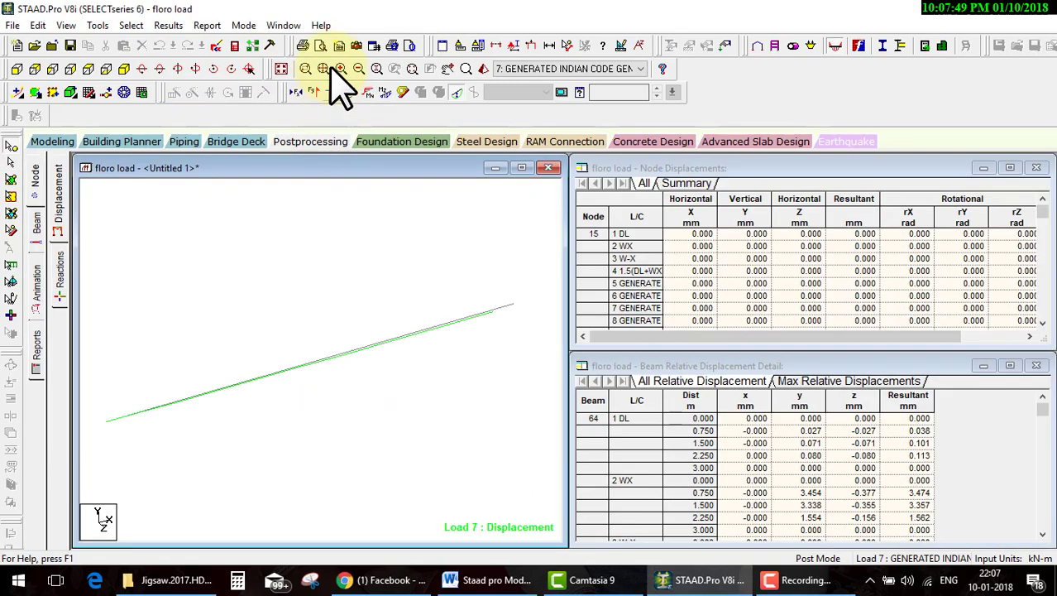
# Step: Maximize the beam view and label Load 7's Bending Z diagram with end, mid-point and maximum values
pyautogui.click(521, 168)
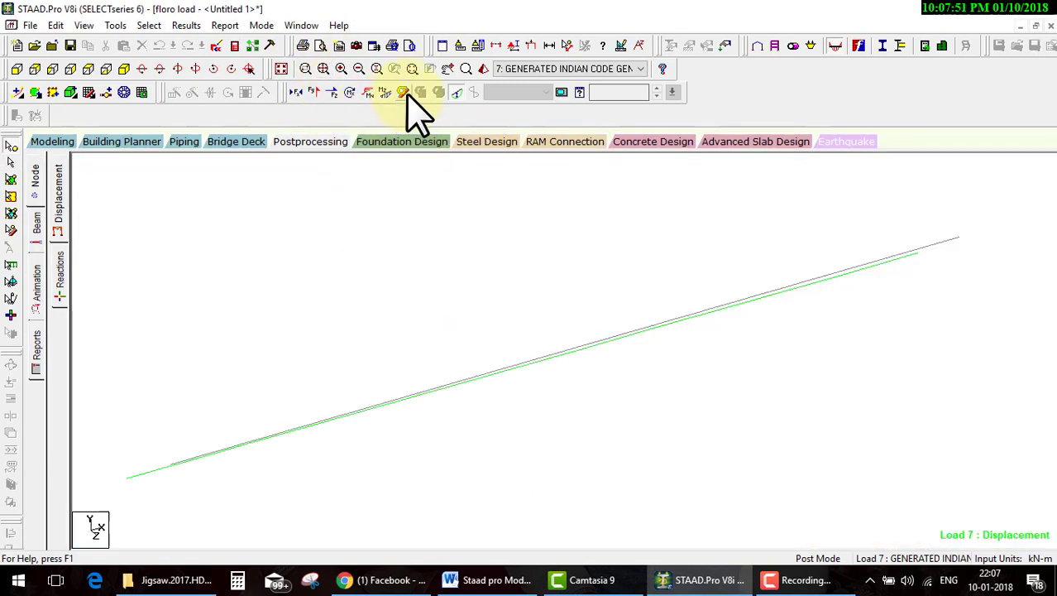
pyautogui.click(385, 92)
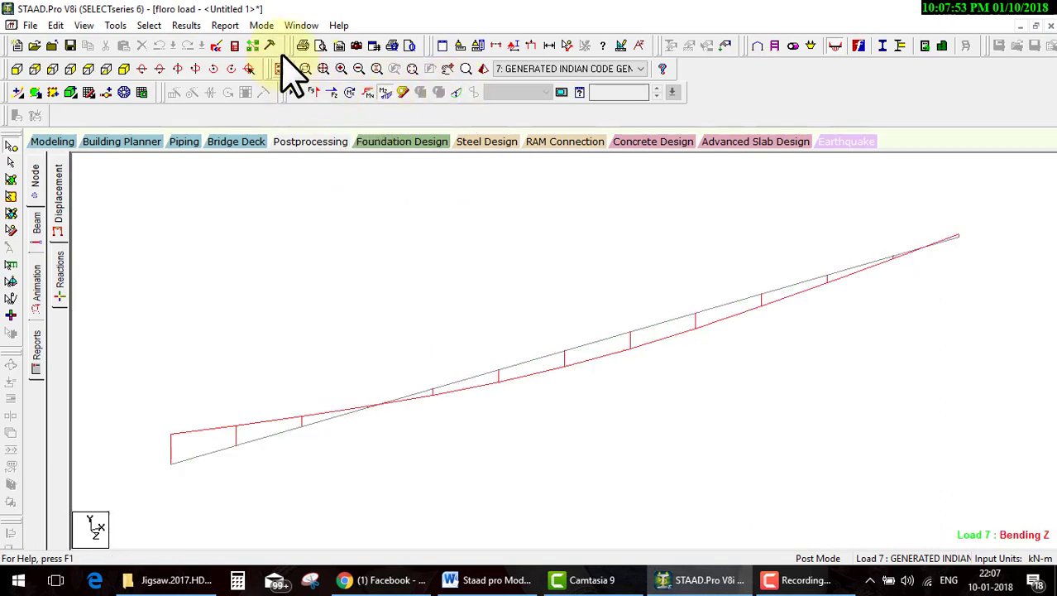
pyautogui.click(223, 25)
pyautogui.moveTo(186, 26)
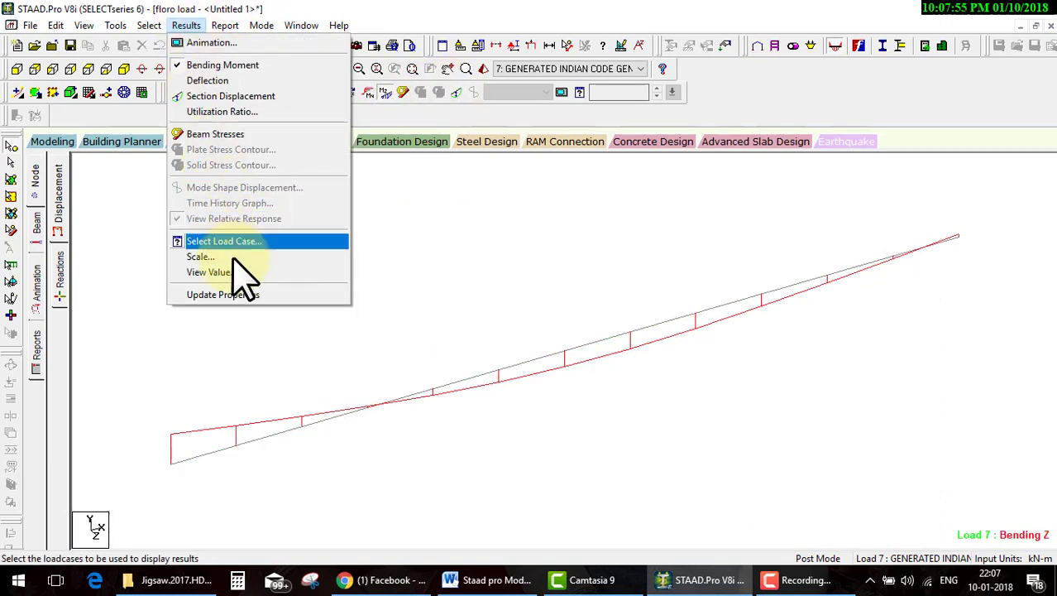
pyautogui.click(234, 272)
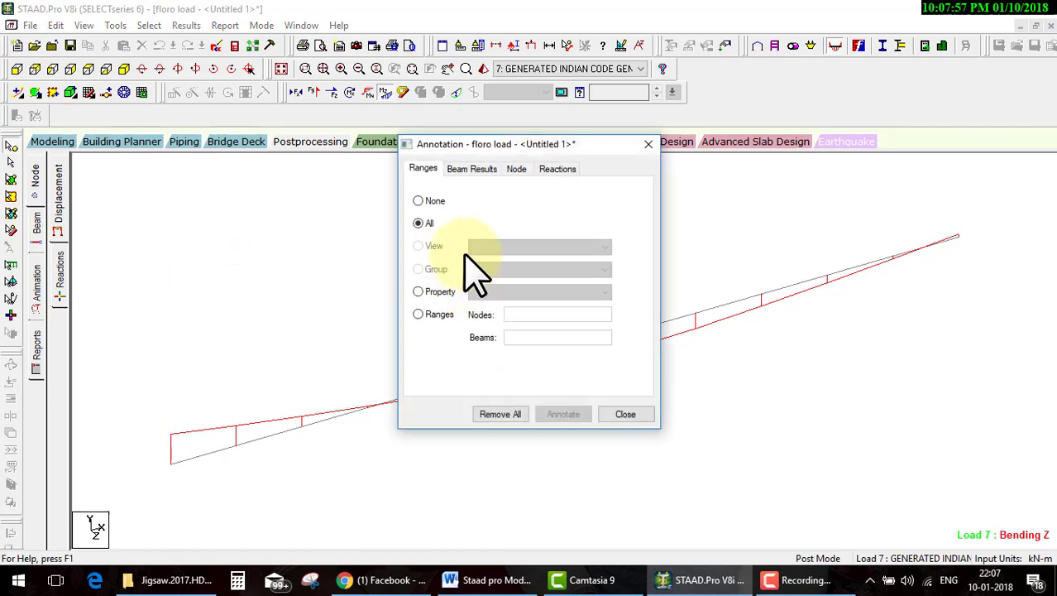
pyautogui.click(472, 168)
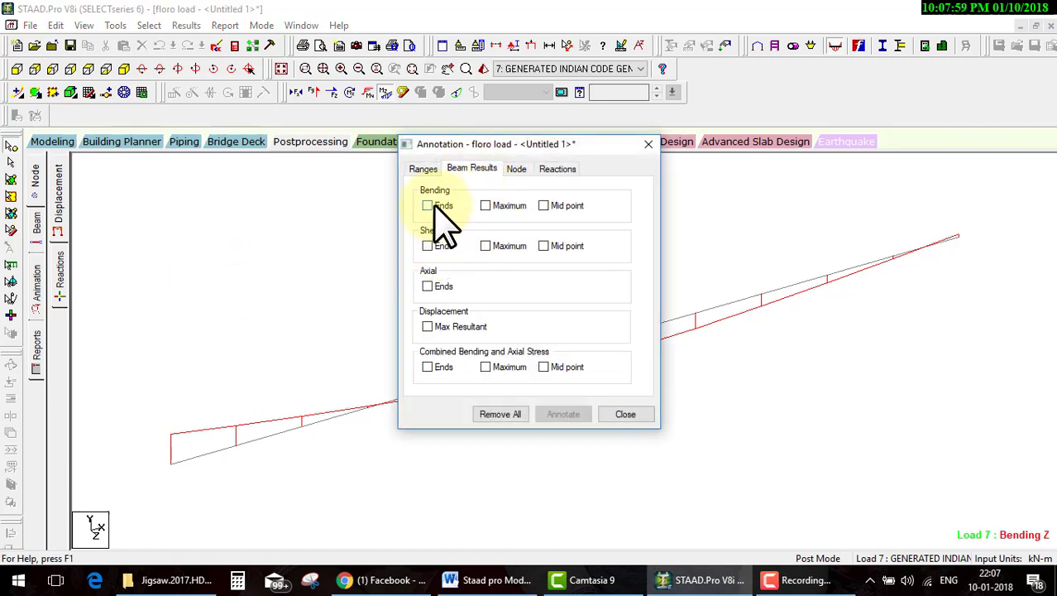
pyautogui.click(427, 206)
pyautogui.click(544, 205)
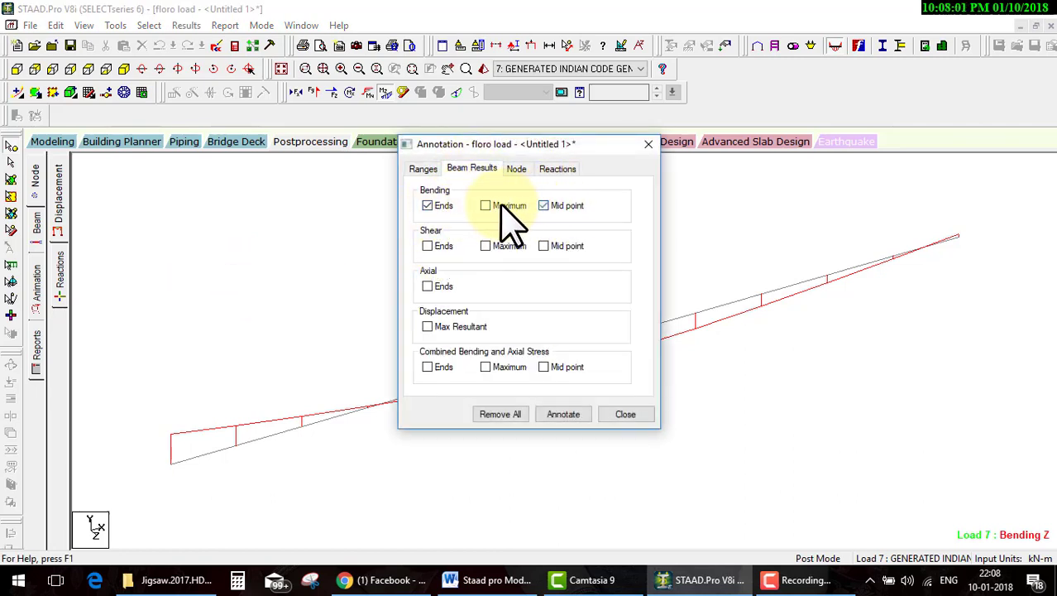
pyautogui.click(500, 207)
pyautogui.click(563, 414)
# Step: Show the moment diagram for load case 1: DL, circling its Max 9.397 kNm
pyautogui.click(626, 413)
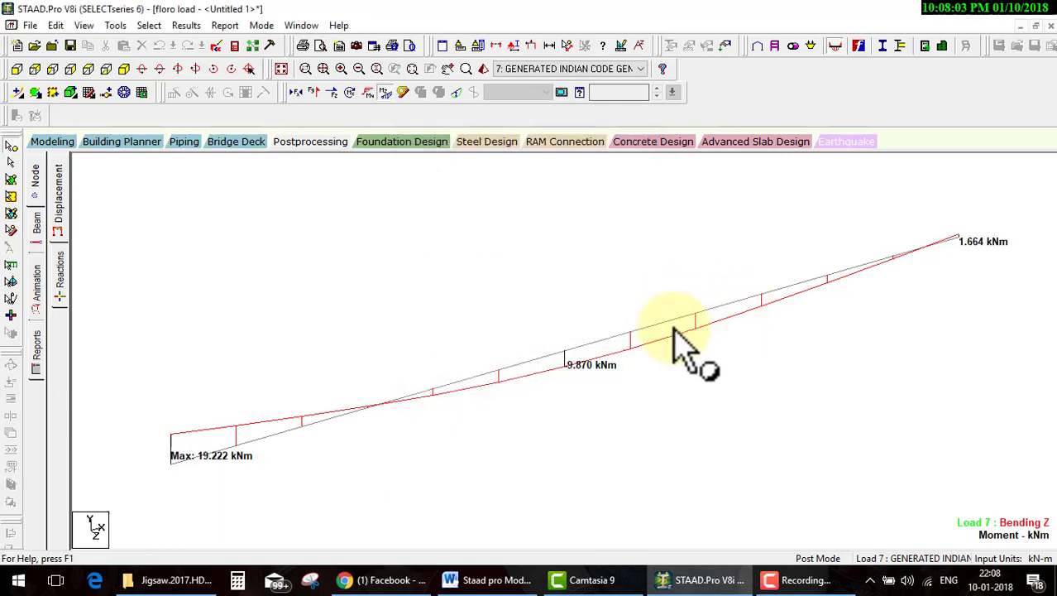
pyautogui.click(568, 69)
pyautogui.click(529, 80)
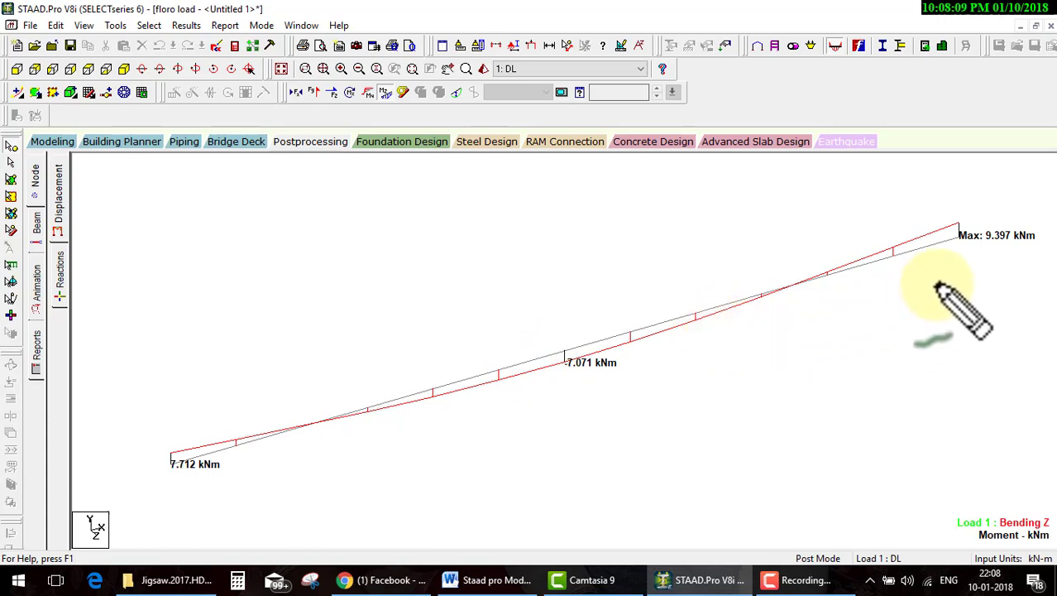
pyautogui.moveTo(1031, 222)
pyautogui.mouseDown()
pyautogui.moveTo(976, 253)
pyautogui.moveTo(973, 242)
pyautogui.mouseUp()
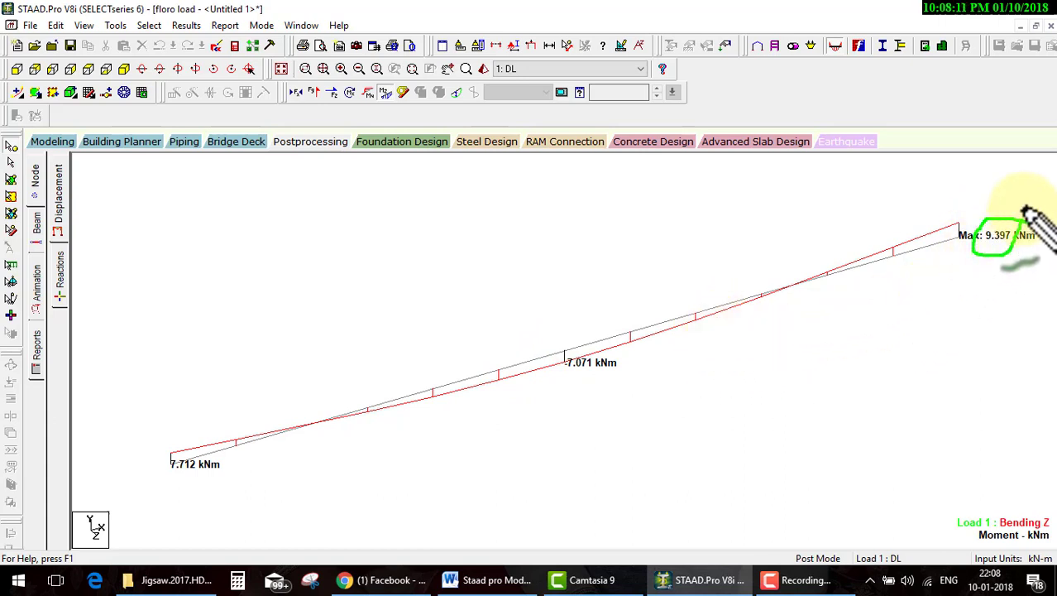
pyautogui.press('Escape')
# Step: Show the moment diagrams for load cases 2: WX and 3: W-X
pyautogui.click(584, 70)
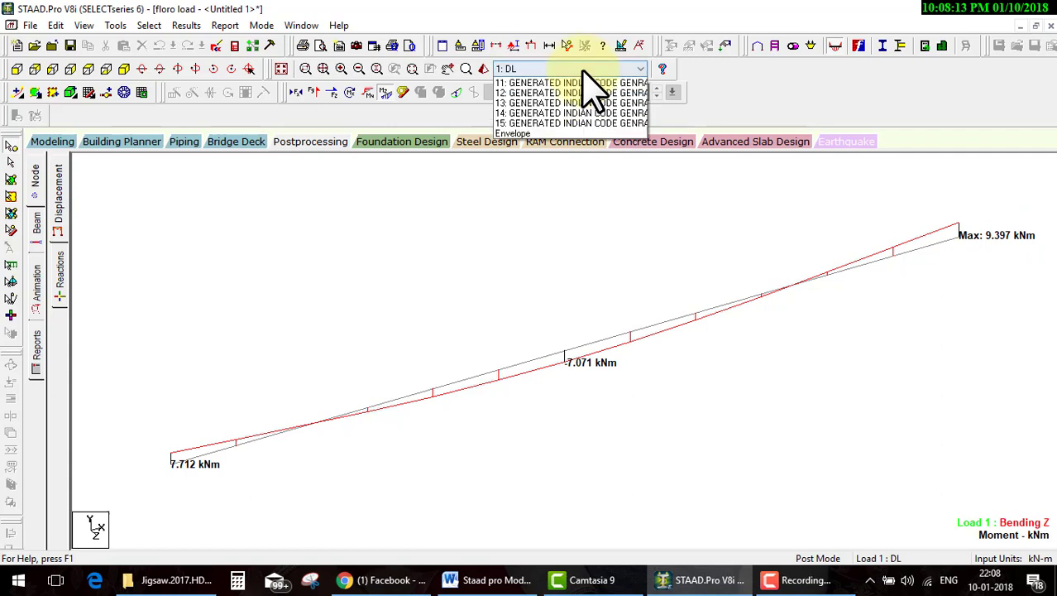
pyautogui.click(564, 92)
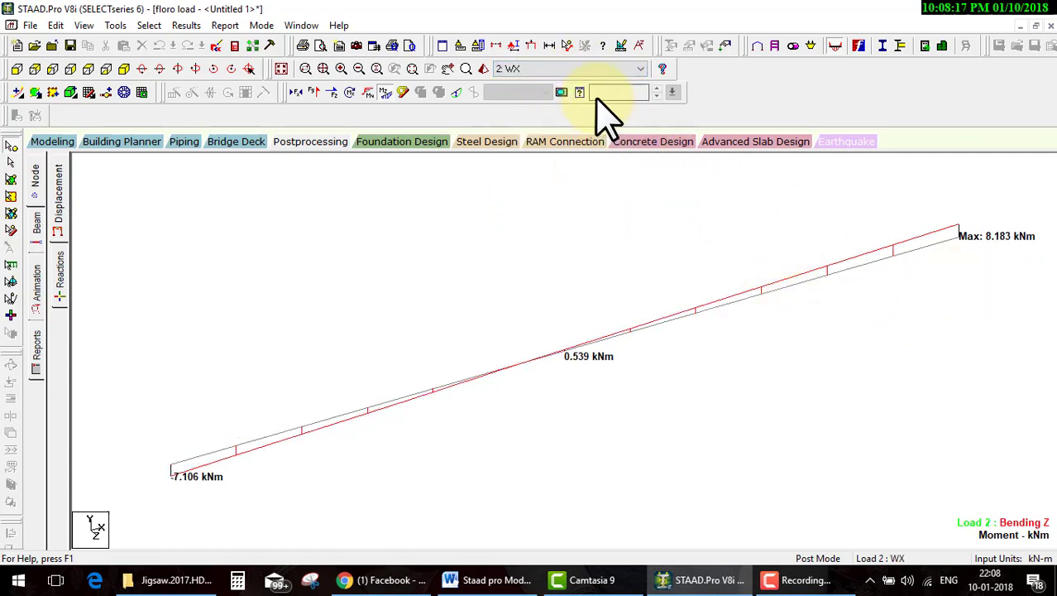
pyautogui.click(583, 69)
pyautogui.scroll(2, 570, 108)
pyautogui.click(542, 98)
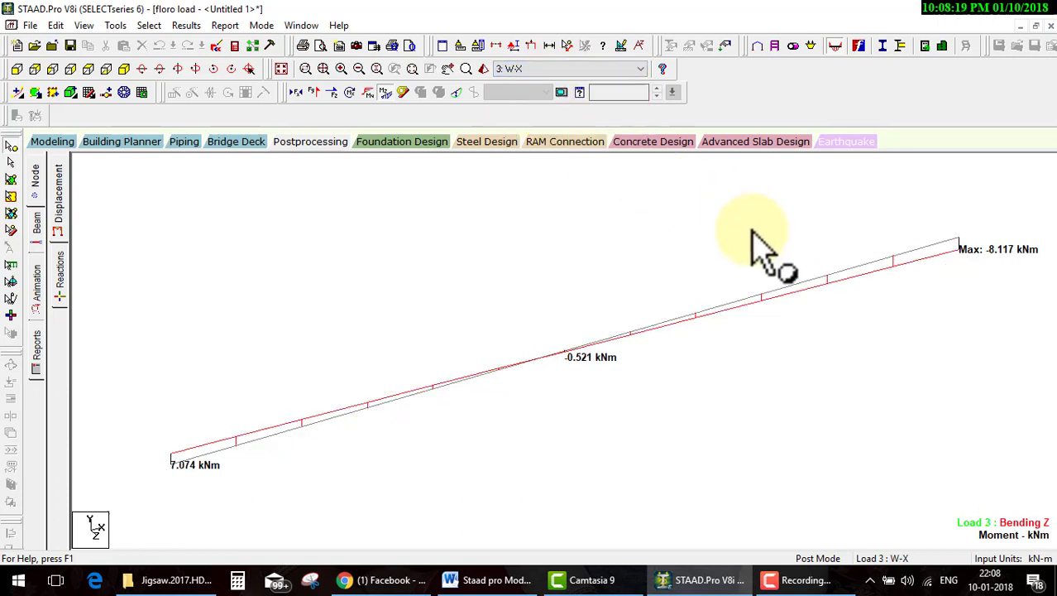
# Step: Show load case 4: 1.5(DL+WX) and circle the Max 26.369 kNm value
pyautogui.click(513, 69)
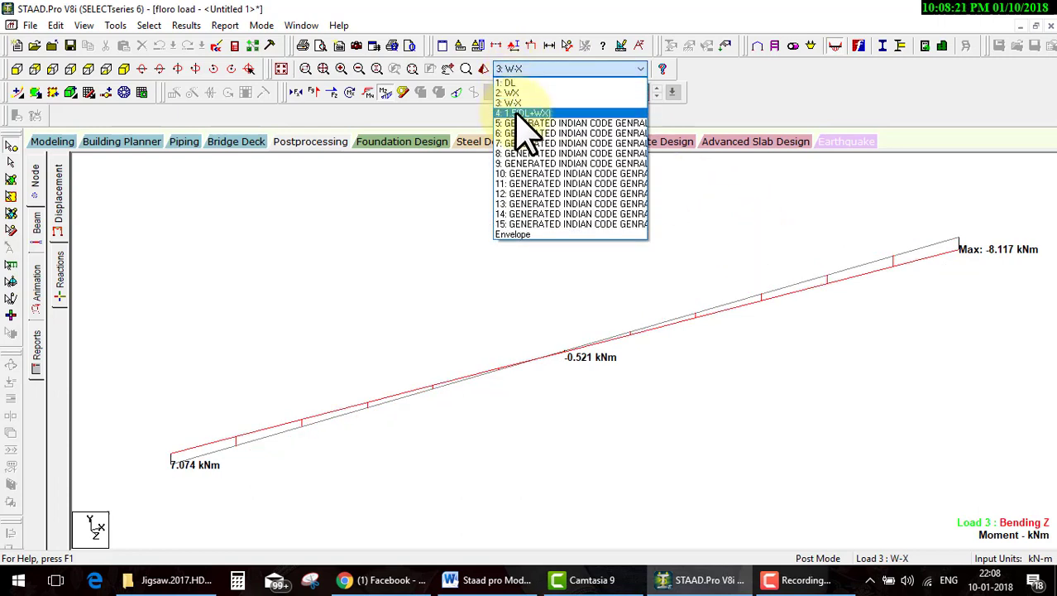
pyautogui.click(514, 105)
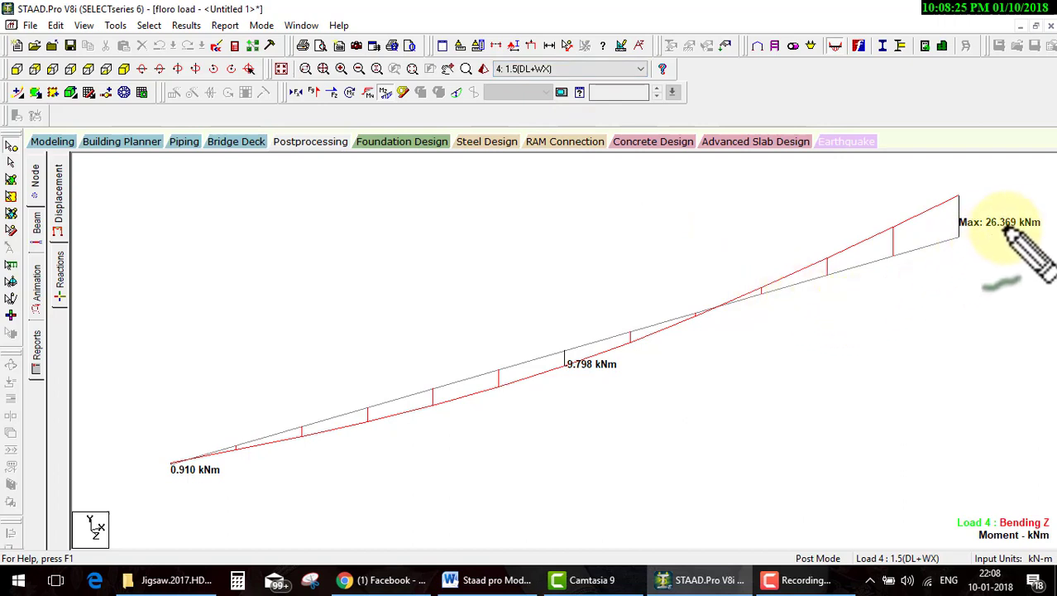
pyautogui.moveTo(1033, 205); pyautogui.dragTo(1044, 222)
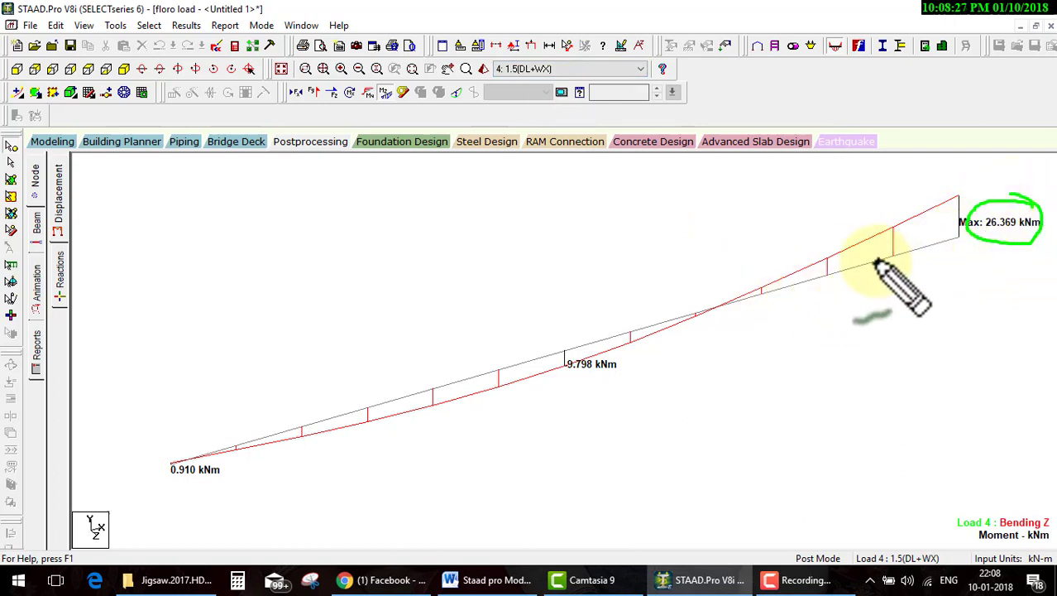
# Step: Scroll the Active Load list down to load 11 to display its Bending Z diagram
pyautogui.click(581, 70)
pyautogui.click(581, 71)
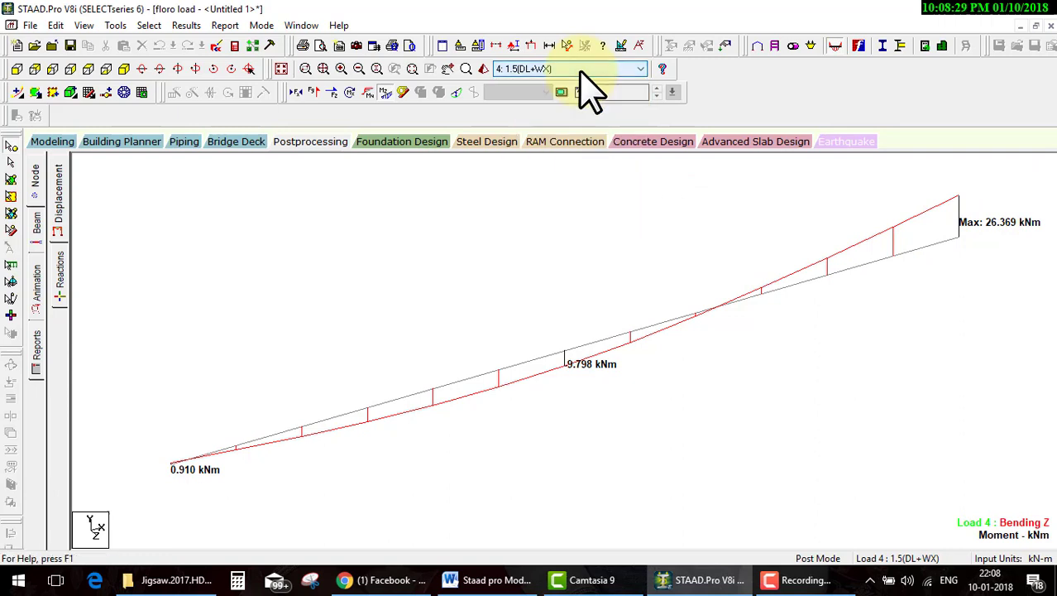
pyautogui.scroll(-1, 580, 72)
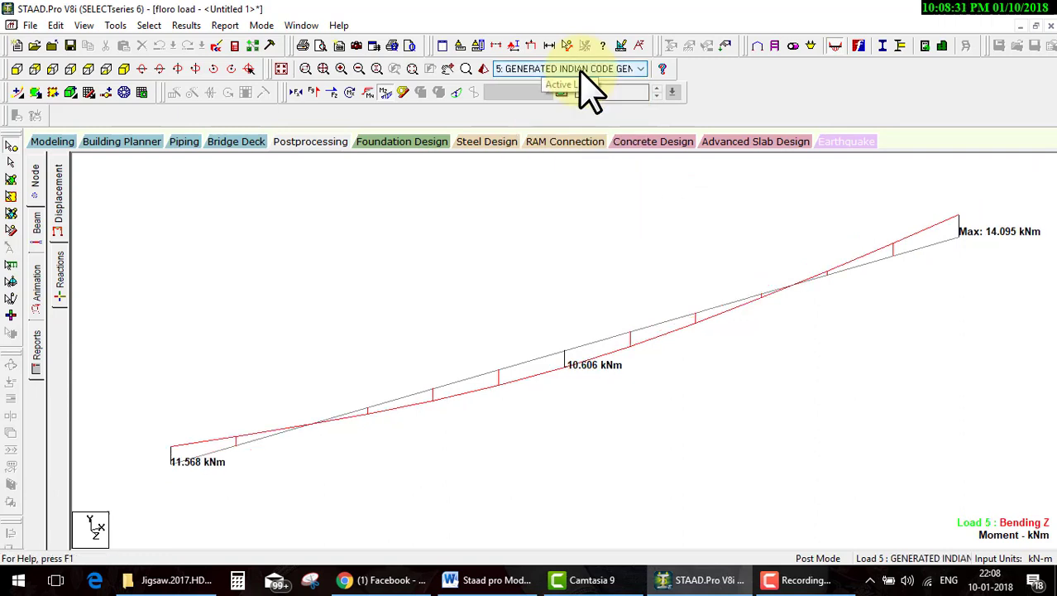
pyautogui.scroll(-1, 589, 91)
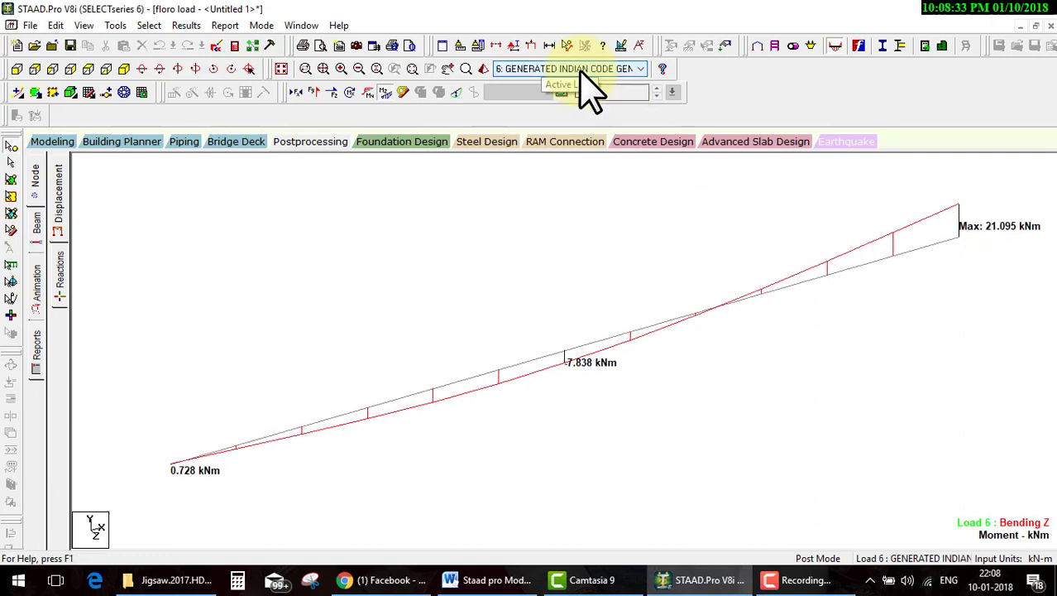
pyautogui.scroll(-1, 589, 91)
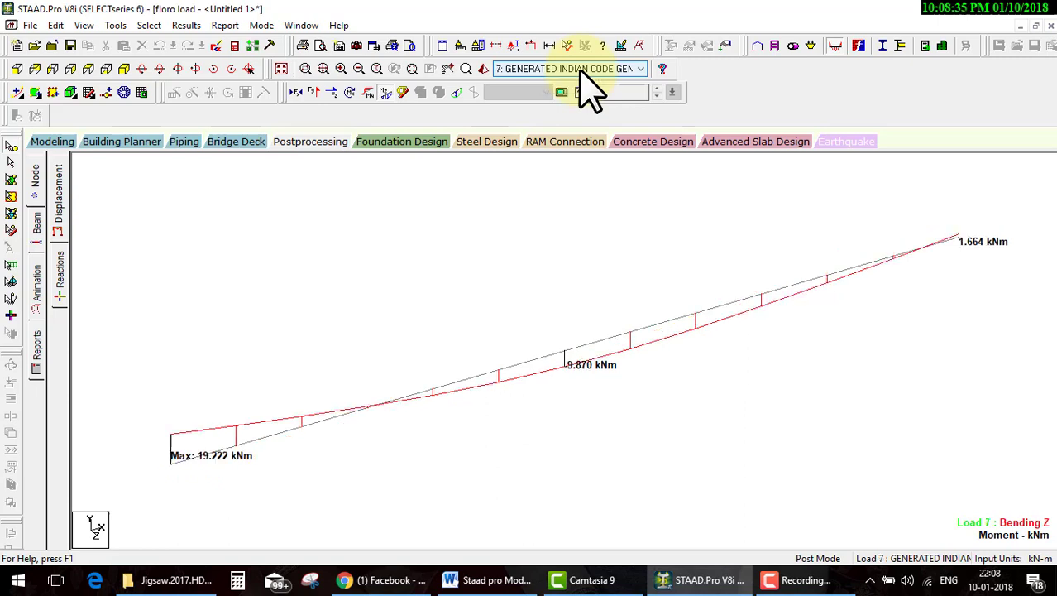
pyautogui.scroll(-1, 588, 91)
pyautogui.scroll(-1, 589, 91)
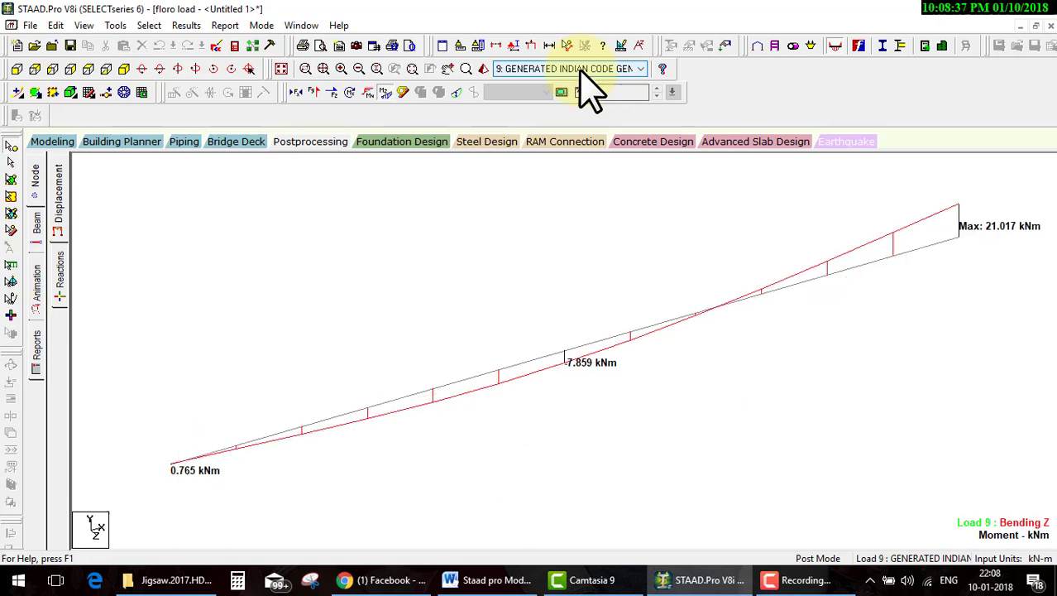
pyautogui.scroll(-1, 589, 91)
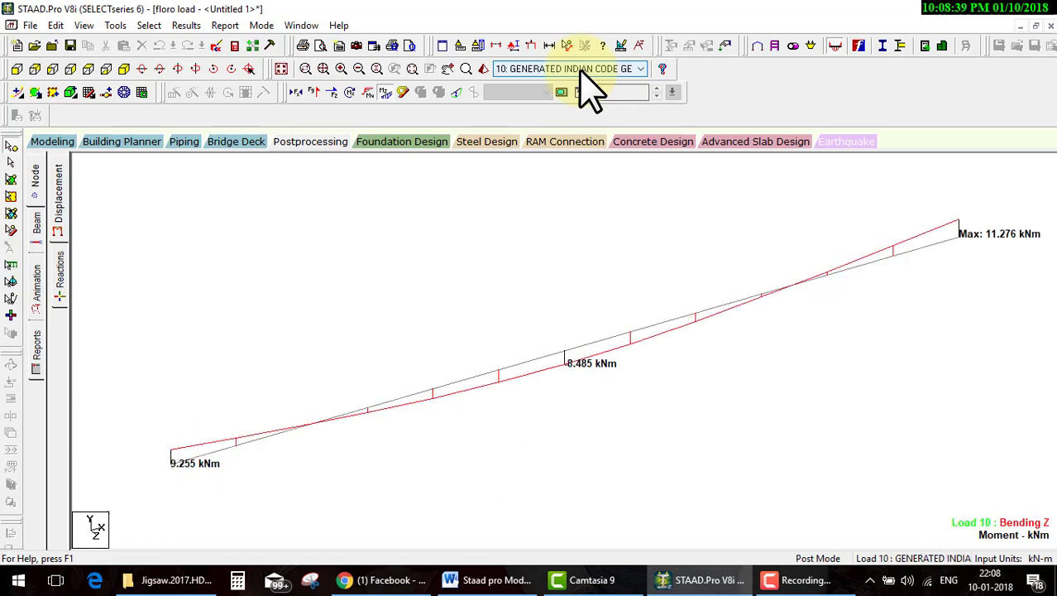
pyautogui.scroll(-1, 588, 91)
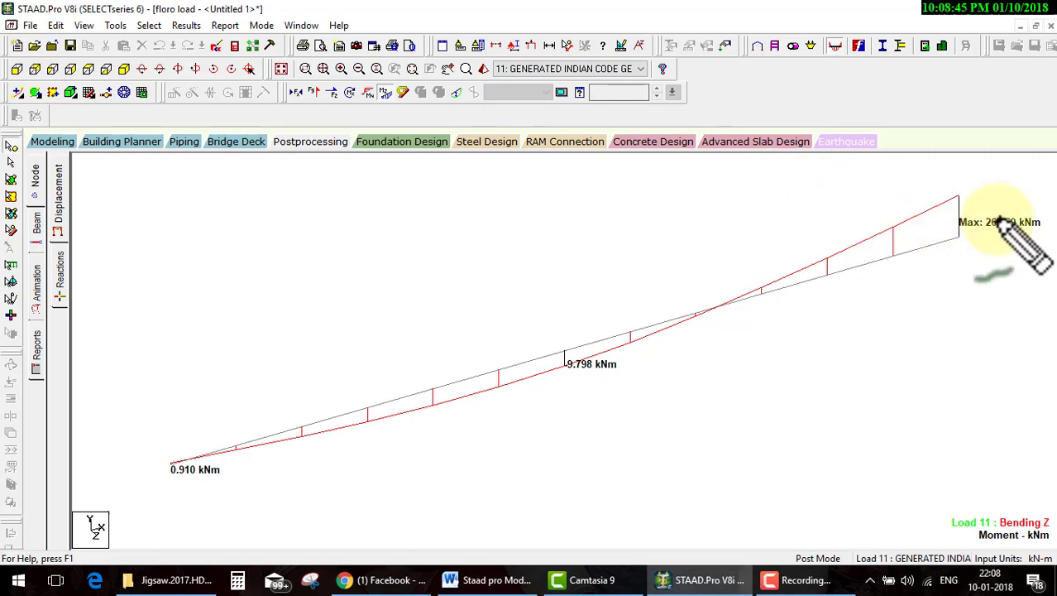
# Step: Step the Active Load list through loads 12–15 and Envelope, then back to load 11
pyautogui.moveTo(1001, 232)
pyautogui.mouseDown()
pyautogui.moveTo(957, 189)
pyautogui.moveTo(1017, 189)
pyautogui.mouseUp()
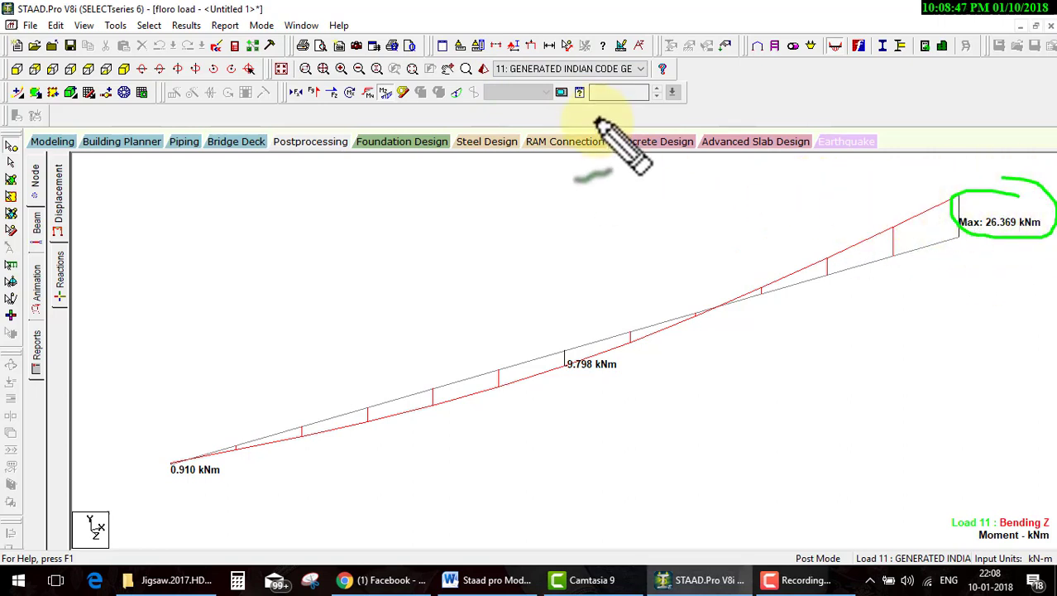
pyautogui.press('Escape')
pyautogui.click(584, 72)
pyautogui.click(583, 73)
pyautogui.scroll(-1, 582, 72)
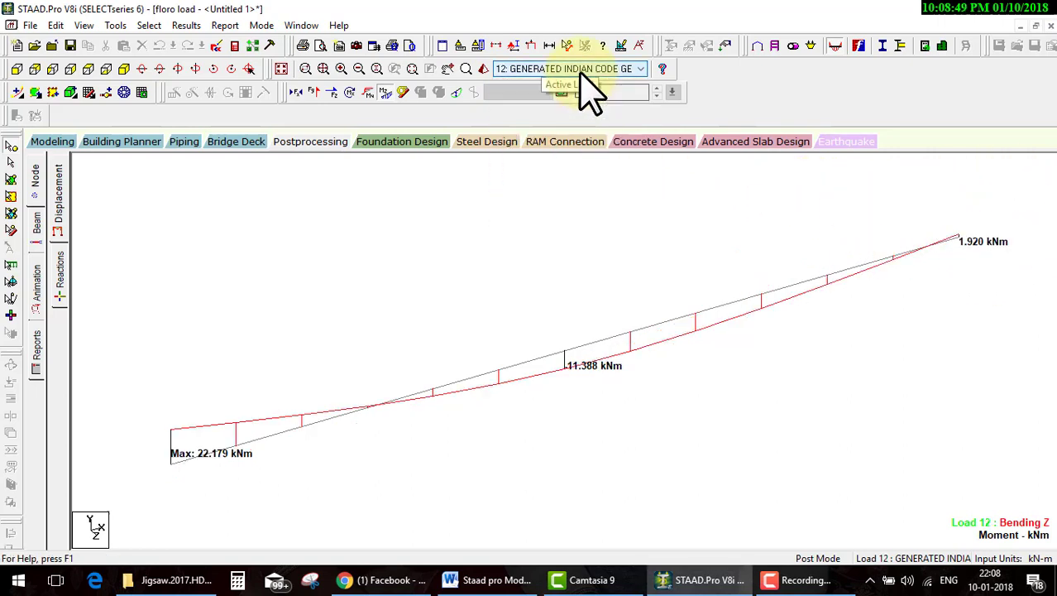
pyautogui.scroll(-1, 589, 93)
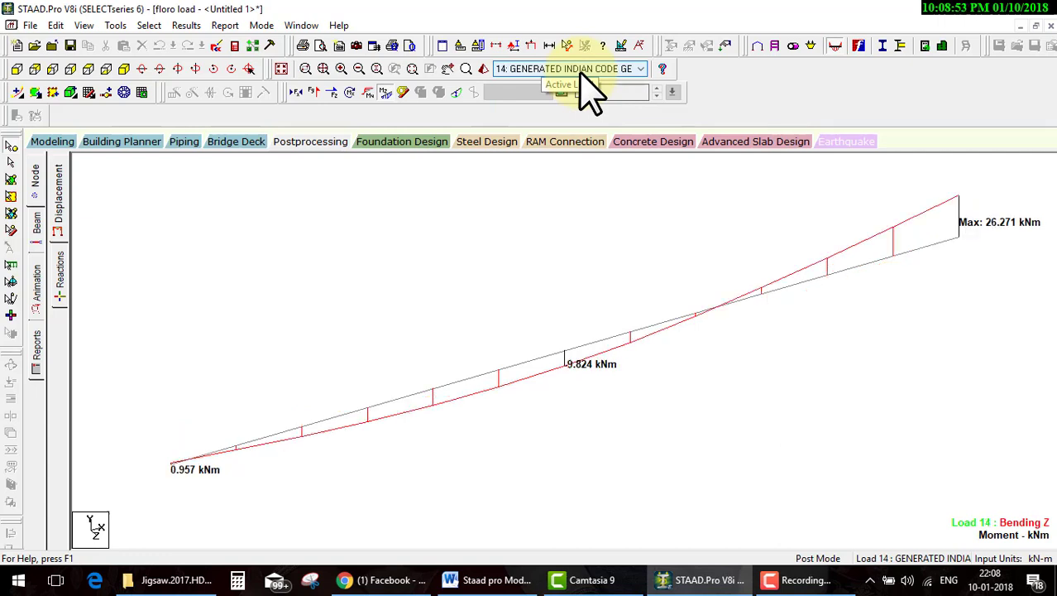
pyautogui.scroll(-1, 589, 92)
pyautogui.scroll(1, 589, 93)
pyautogui.scroll(-1, 580, 73)
pyautogui.scroll(-1, 580, 73)
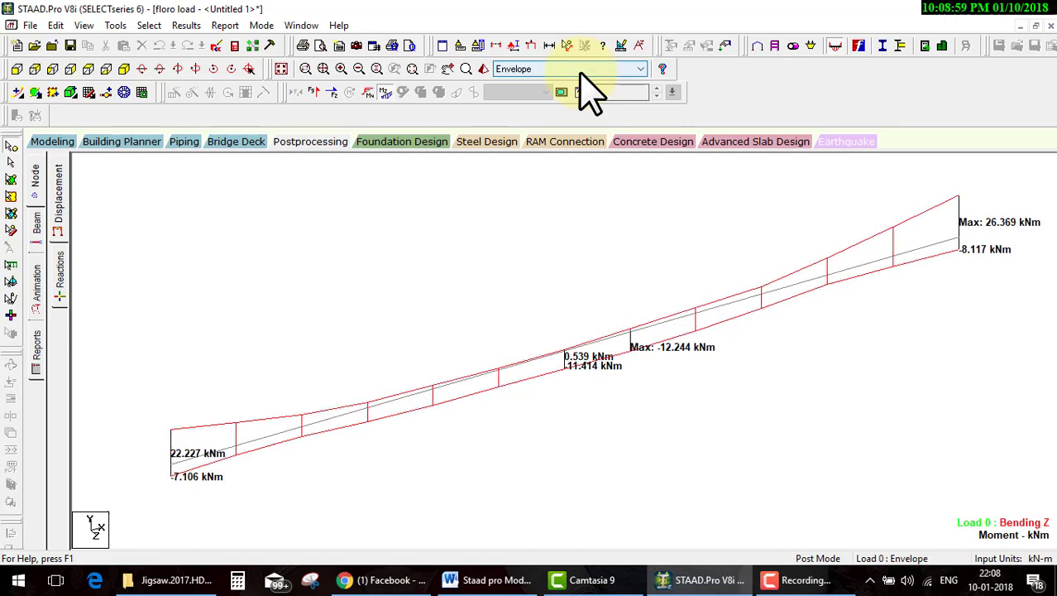
pyautogui.scroll(1, 580, 73)
pyautogui.scroll(1, 580, 73)
pyautogui.scroll(1, 580, 73)
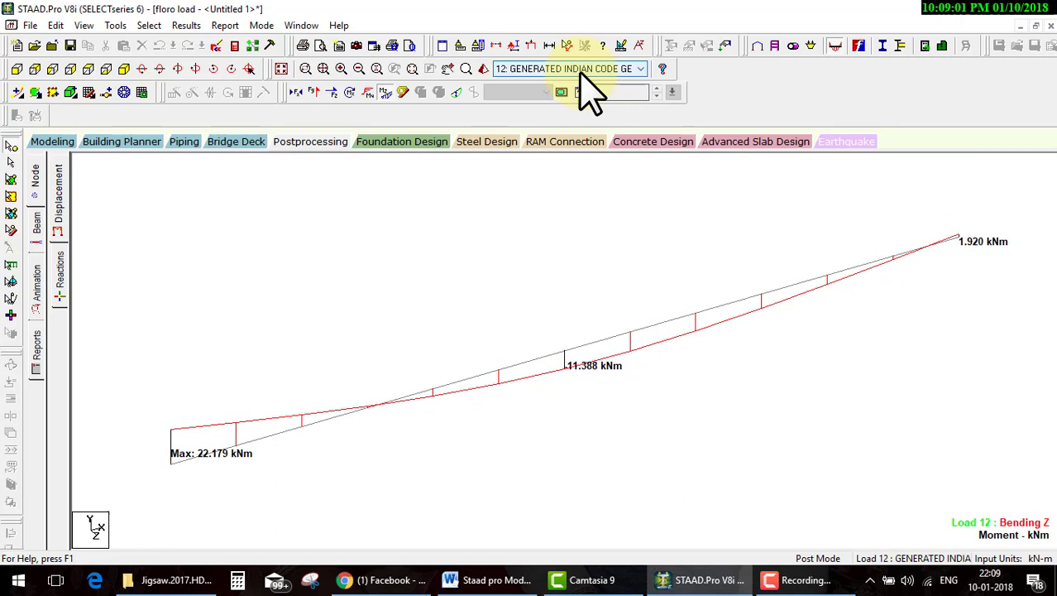
pyautogui.scroll(1, 581, 81)
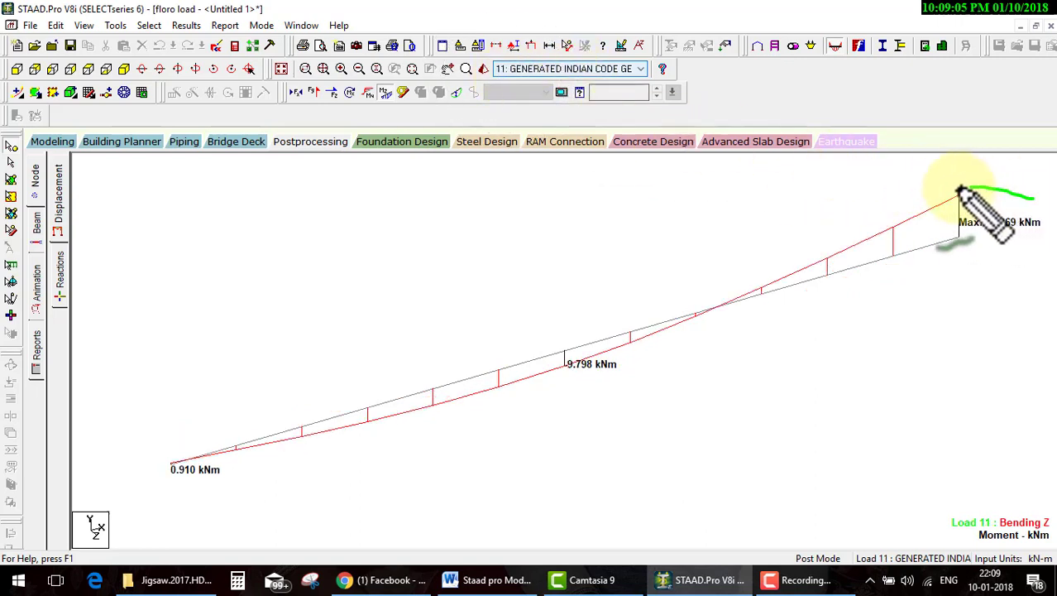
# Step: Circle and tick load 11's Max 26.369 kNm on the moment diagram
pyautogui.moveTo(1034, 198)
pyautogui.mouseDown()
pyautogui.moveTo(945, 259)
pyautogui.moveTo(1038, 169)
pyautogui.moveTo(939, 146)
pyautogui.moveTo(1049, 166)
pyautogui.moveTo(974, 248)
pyautogui.mouseUp()
pyautogui.moveTo(889, 283); pyautogui.dragTo(1016, 269)
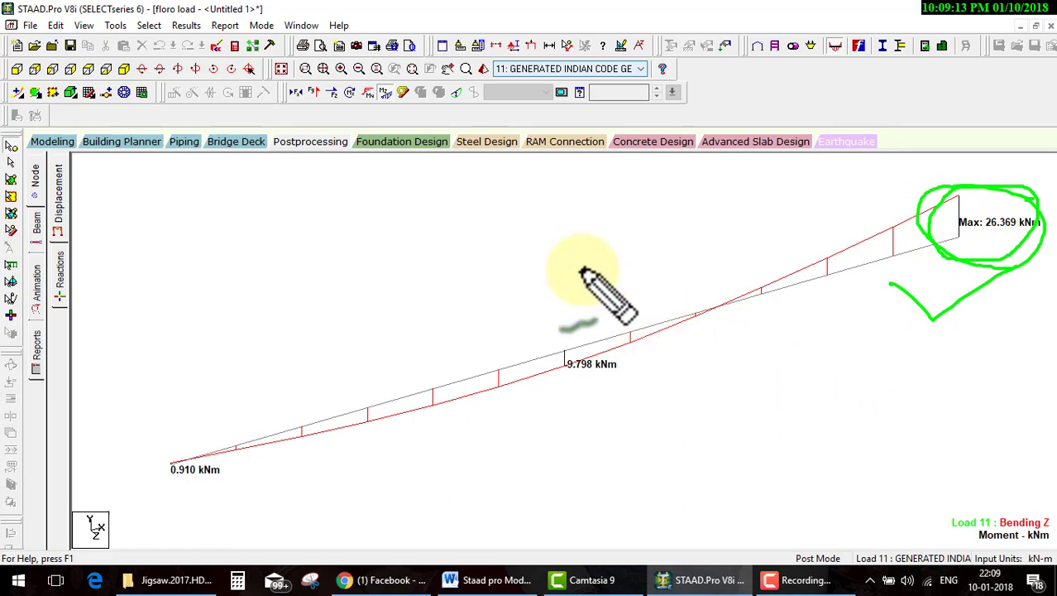
pyautogui.press('Escape')
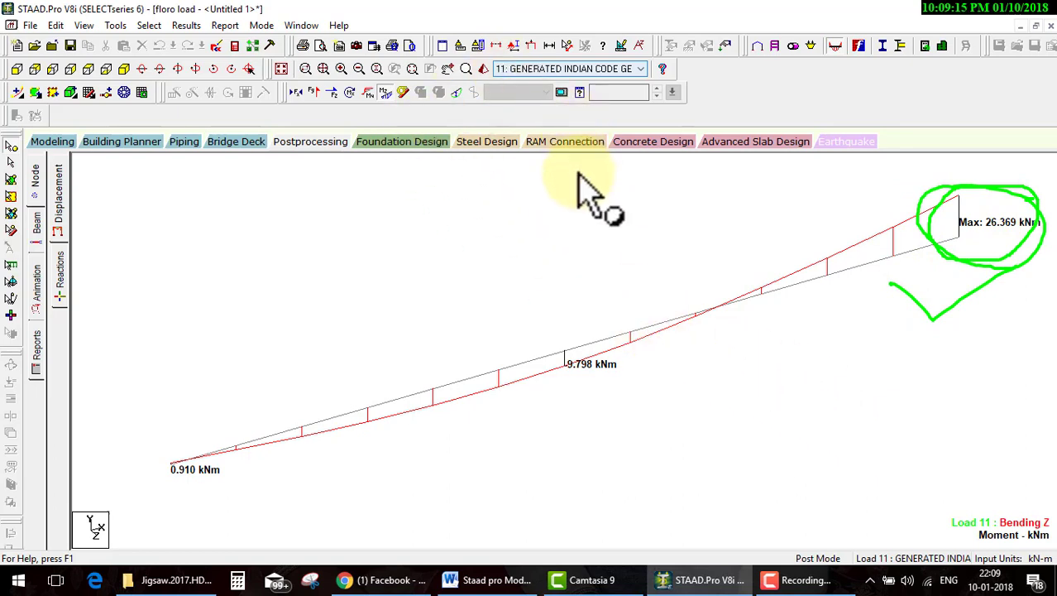
# Step: Switch to displacement and label only the maximum resultant displacement, 323.390 mm
pyautogui.click(385, 92)
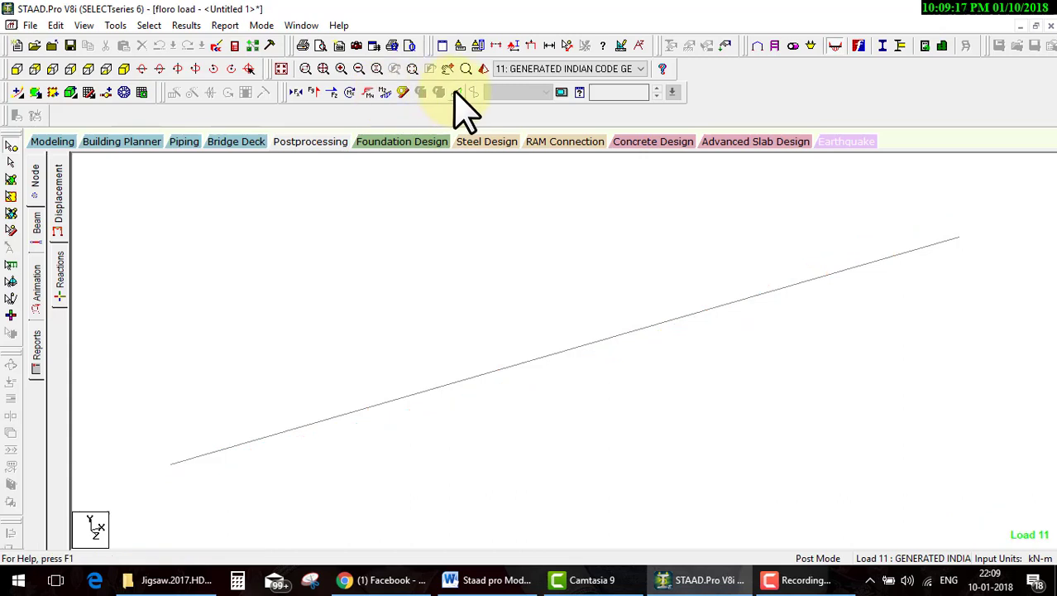
pyautogui.click(222, 26)
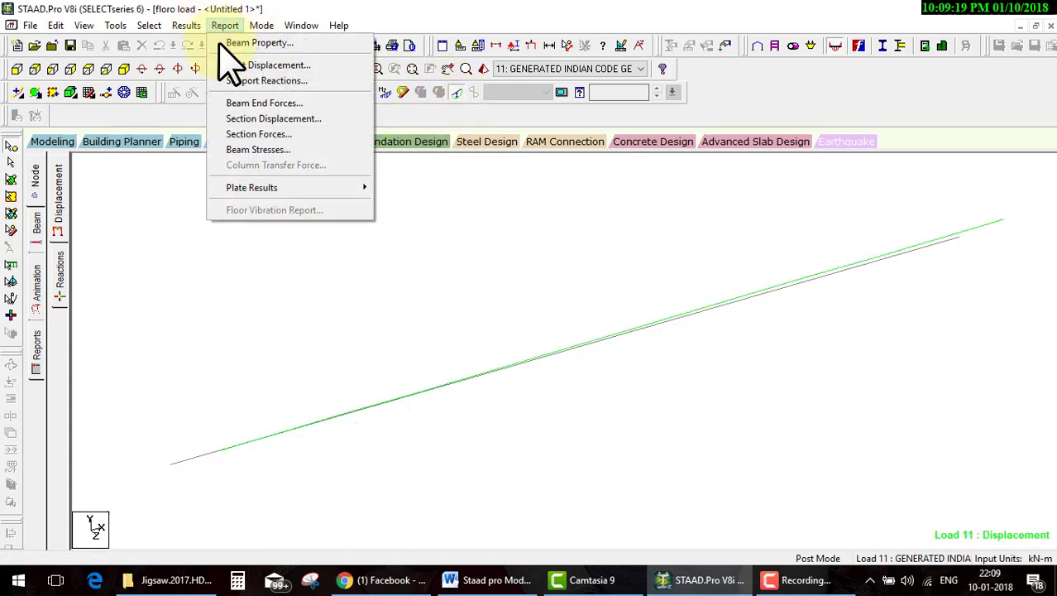
pyautogui.click(198, 272)
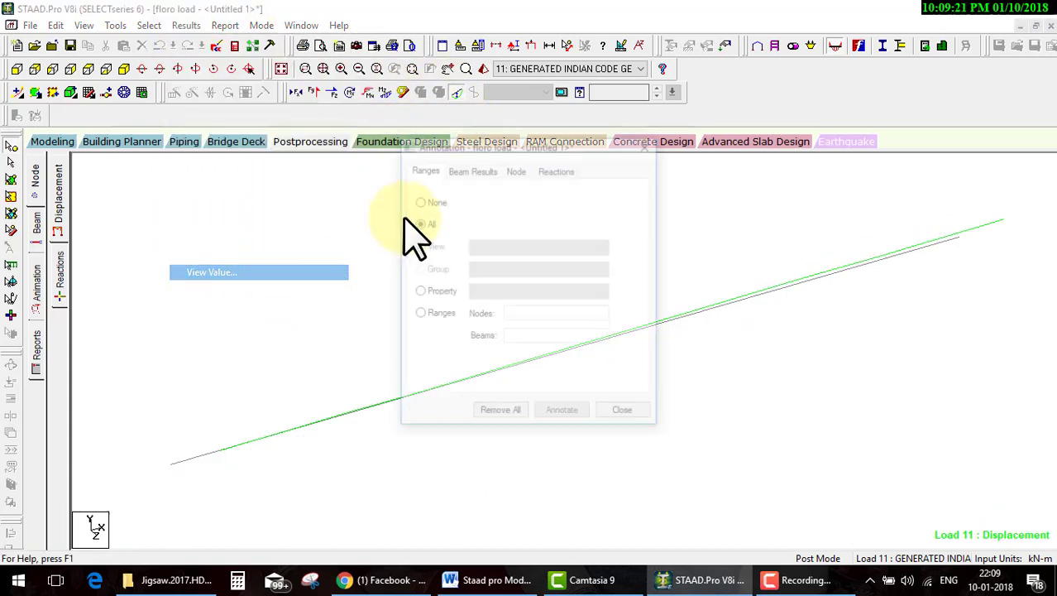
pyautogui.click(472, 170)
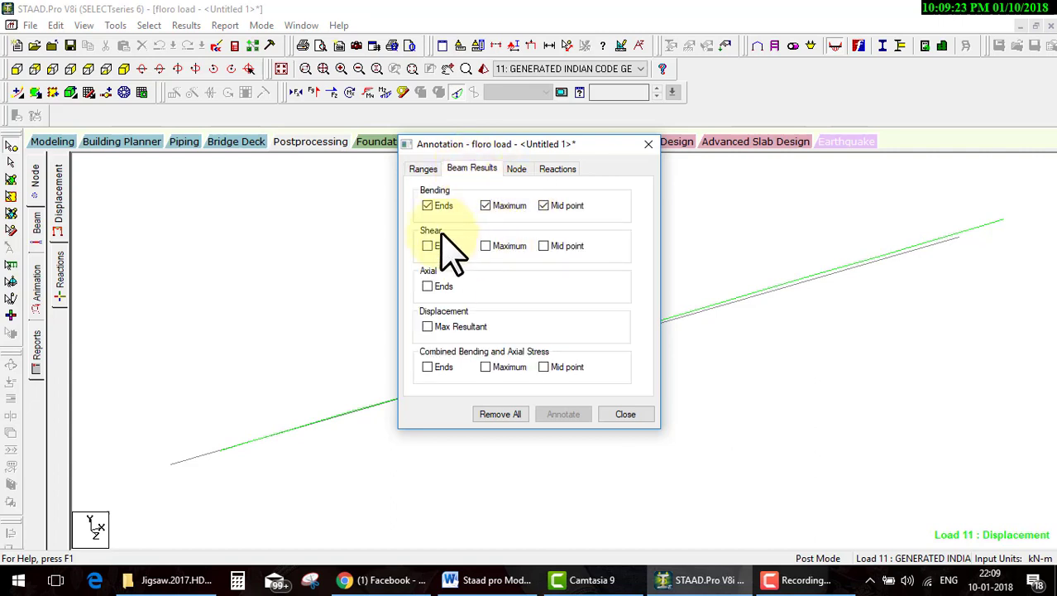
pyautogui.click(439, 206)
pyautogui.click(486, 205)
pyautogui.click(544, 206)
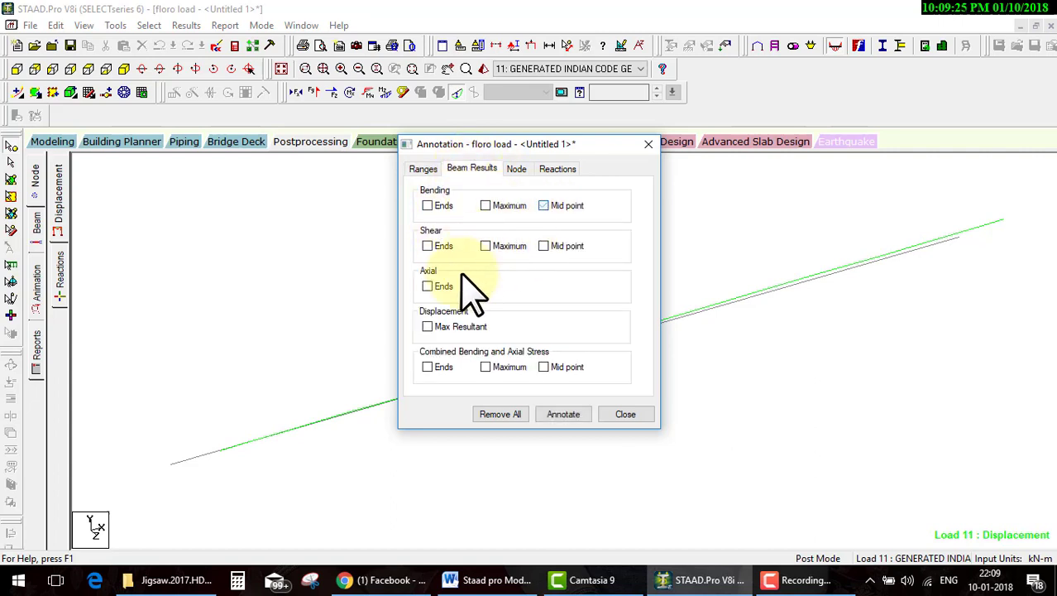
pyautogui.click(446, 326)
pyautogui.click(562, 413)
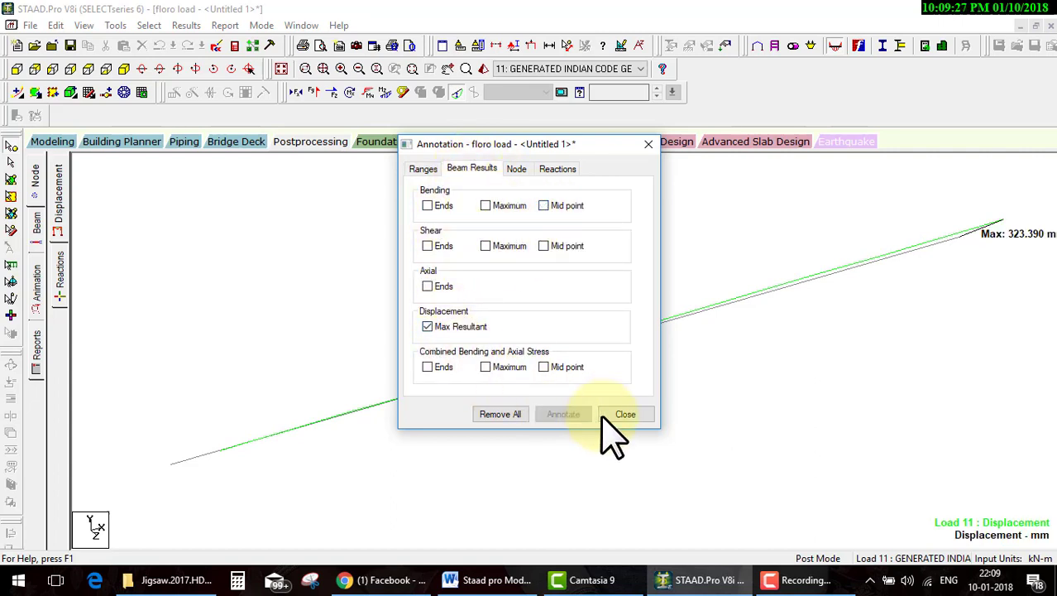
pyautogui.click(624, 415)
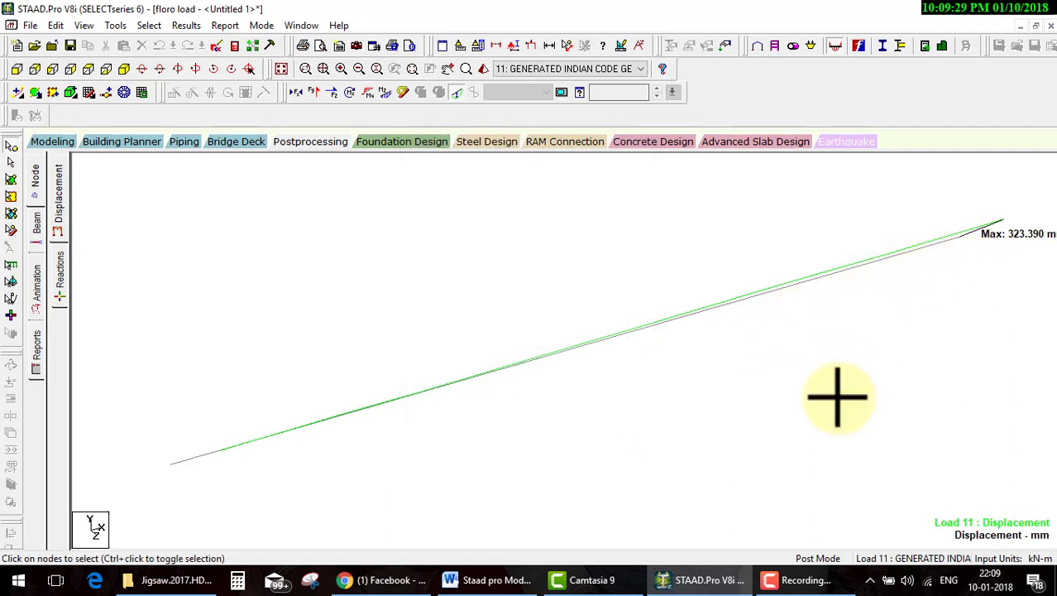
# Step: Show the displaced shape for load case 1: DL from the Active Load list
pyautogui.moveTo(873, 437)
pyautogui.mouseDown(button='middle')
pyautogui.moveTo(712, 468)
pyautogui.moveTo(814, 318)
pyautogui.mouseUp(button='middle')
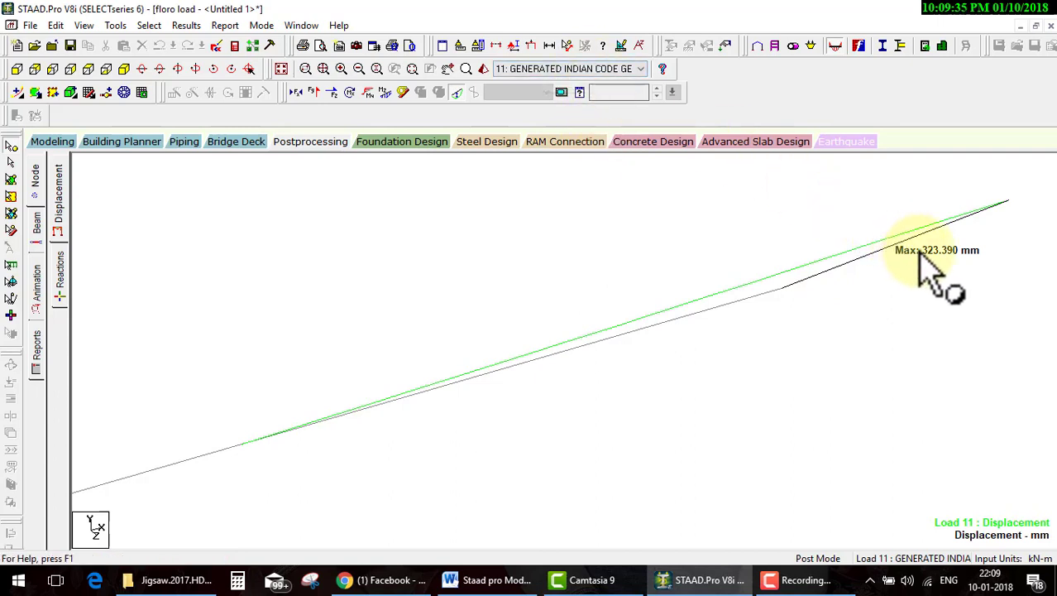
pyautogui.click(616, 71)
pyautogui.scroll(2, 579, 91)
pyautogui.click(517, 84)
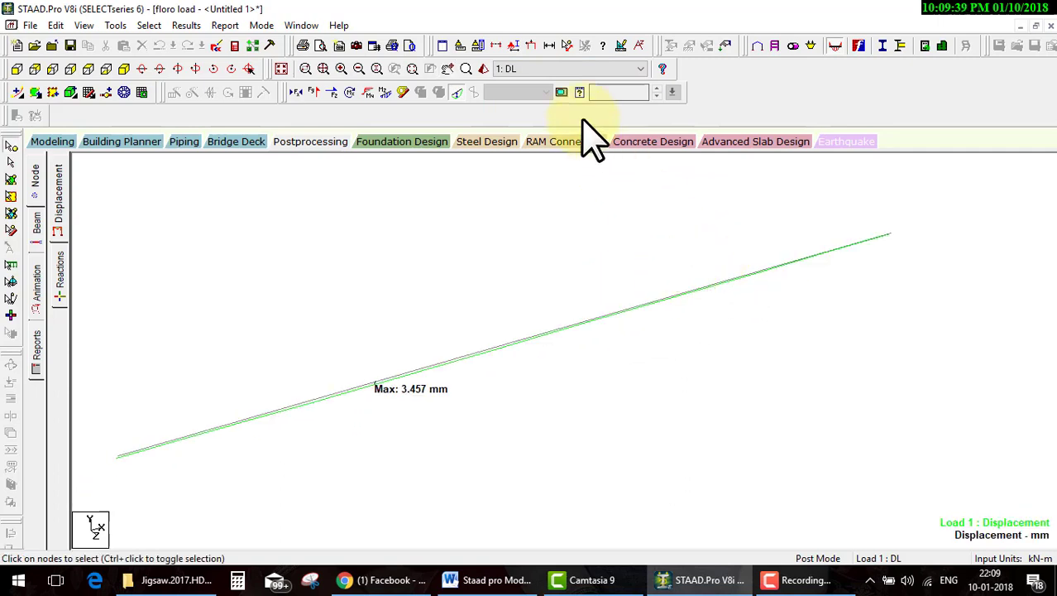
# Step: Step through the remaining load cases to load 12, whose displacement peaks at 325.102 mm
pyautogui.scroll(-1, 579, 72)
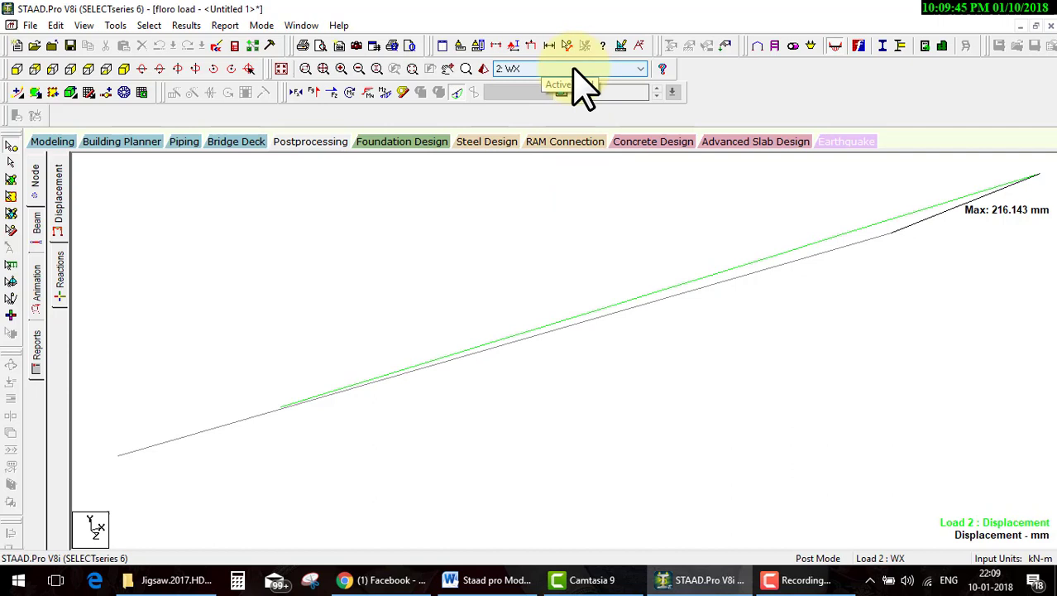
pyautogui.scroll(-1, 582, 83)
pyautogui.scroll(-1, 582, 82)
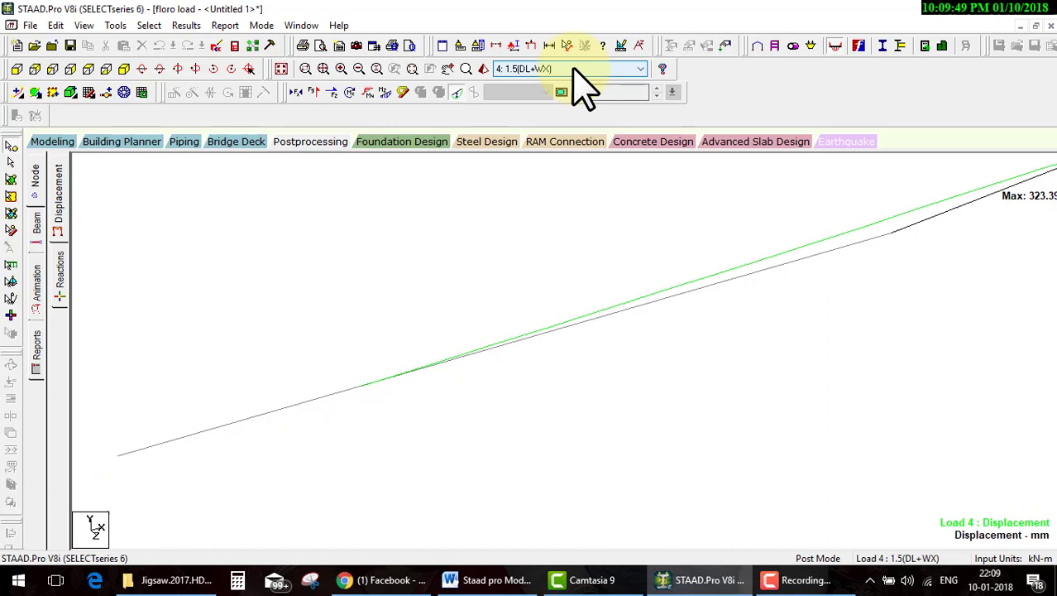
pyautogui.scroll(-1, 577, 66)
pyautogui.scroll(-1, 577, 66)
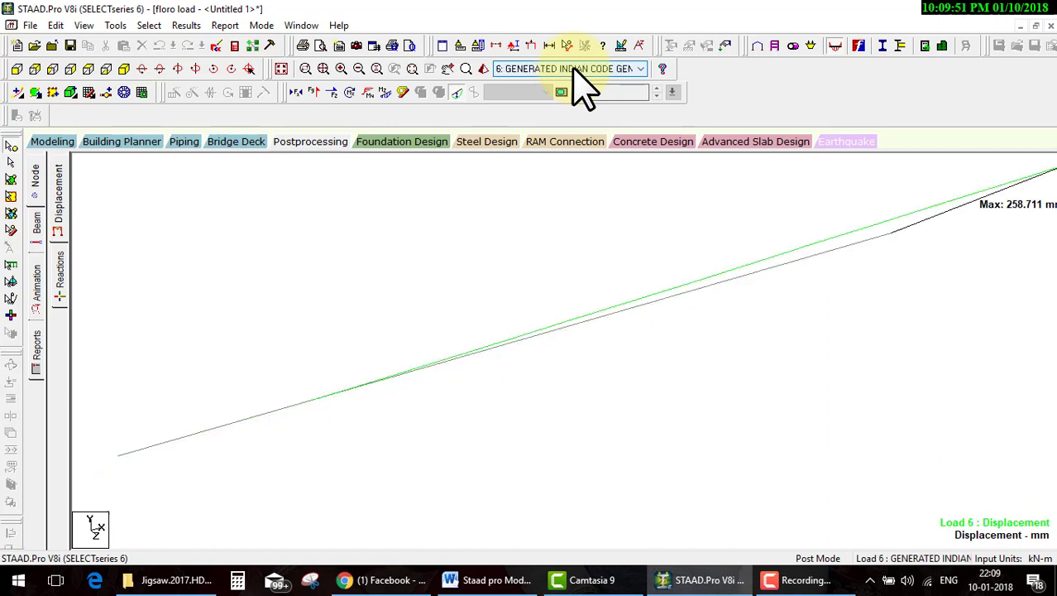
pyautogui.scroll(-1, 582, 83)
pyautogui.scroll(-1, 582, 83)
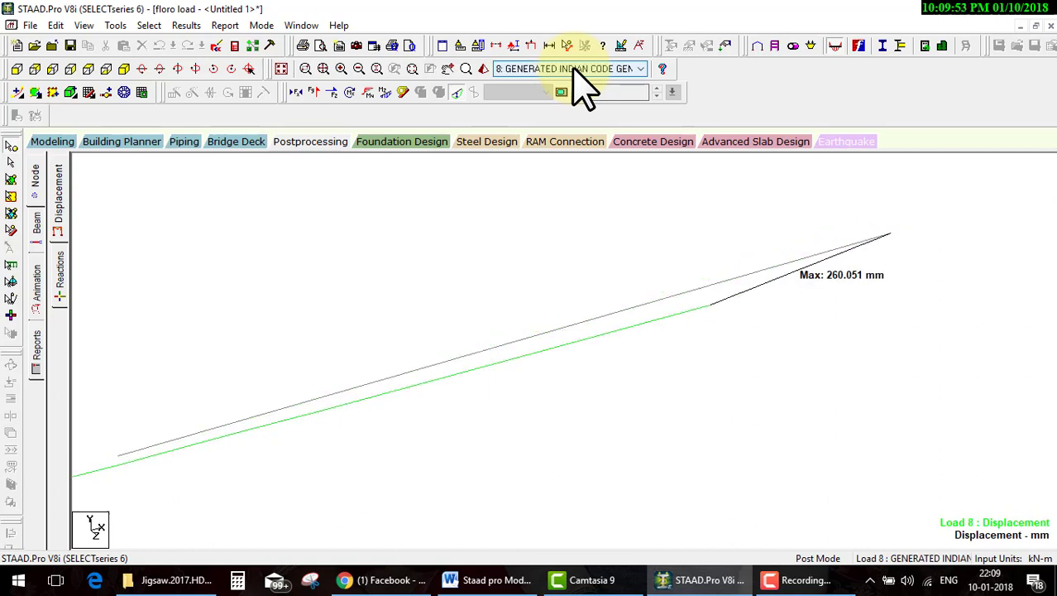
pyautogui.scroll(-1, 582, 82)
pyautogui.scroll(-1, 582, 83)
pyautogui.scroll(-1, 582, 83)
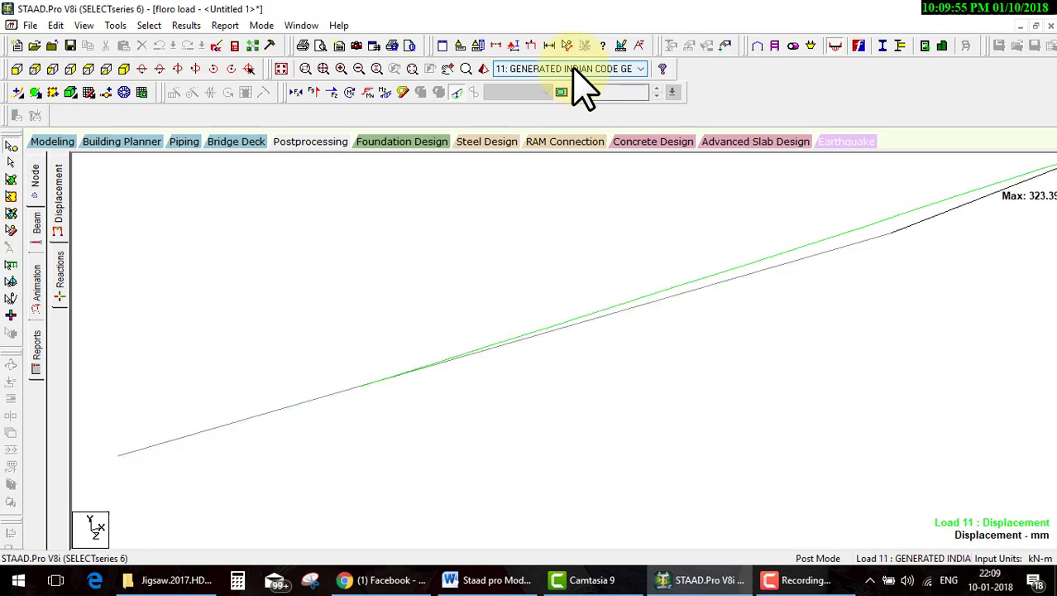
pyautogui.scroll(-1, 582, 83)
pyautogui.scroll(1, 583, 83)
pyautogui.scroll(-1, 579, 69)
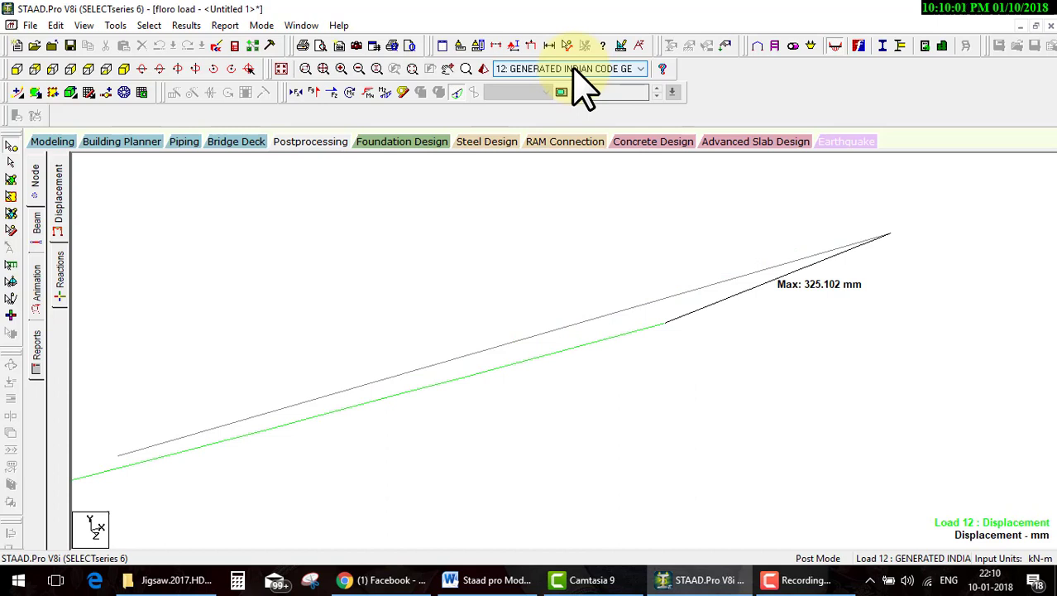
pyautogui.scroll(1, 579, 68)
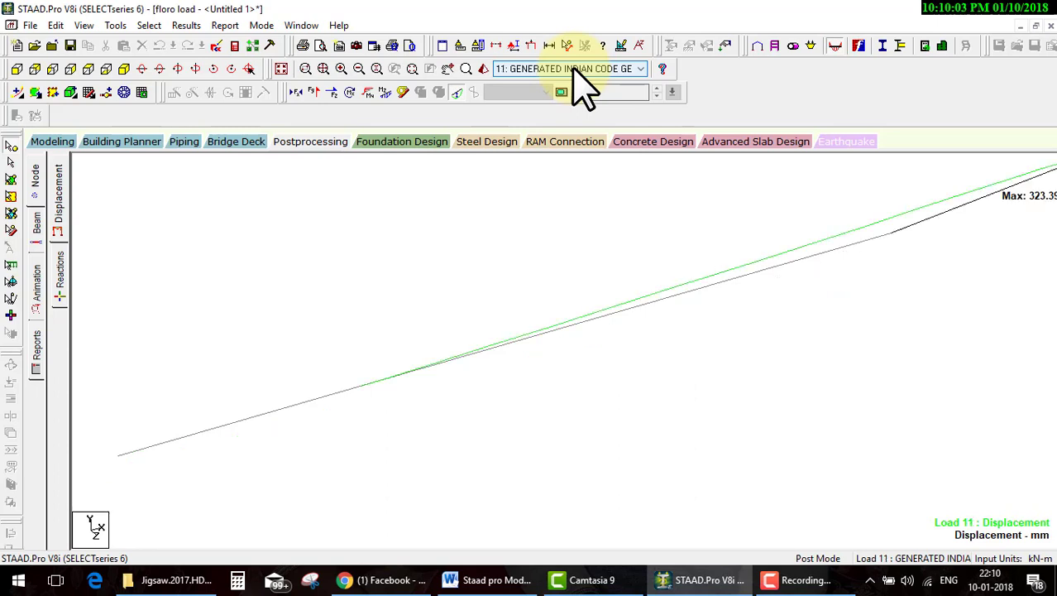
pyautogui.scroll(-1, 576, 68)
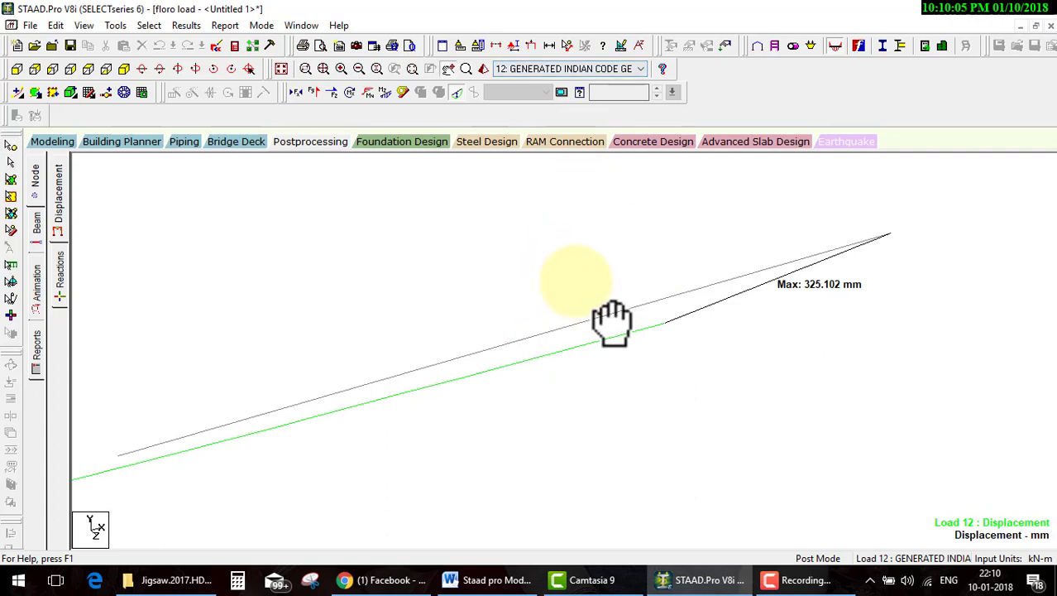
# Step: Turn off the displacement toolbar button, leaving only the plain beam line for load 12
pyautogui.moveTo(612, 323); pyautogui.dragTo(649, 282, button='middle')
pyautogui.moveTo(547, 295); pyautogui.dragTo(552, 314, button='middle')
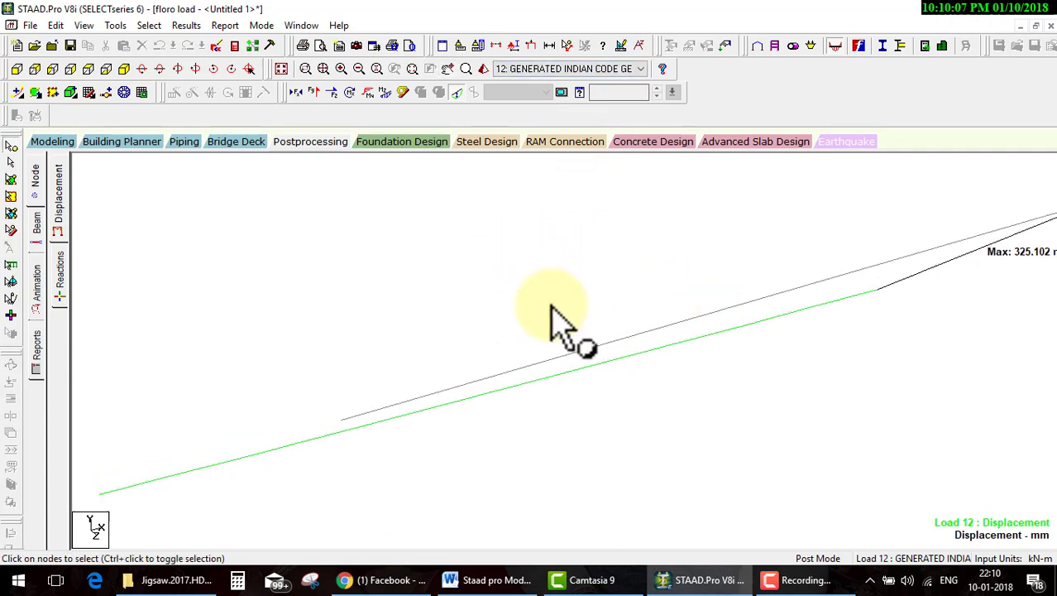
pyautogui.click(457, 93)
pyautogui.moveTo(666, 289); pyautogui.dragTo(496, 344, button='middle')
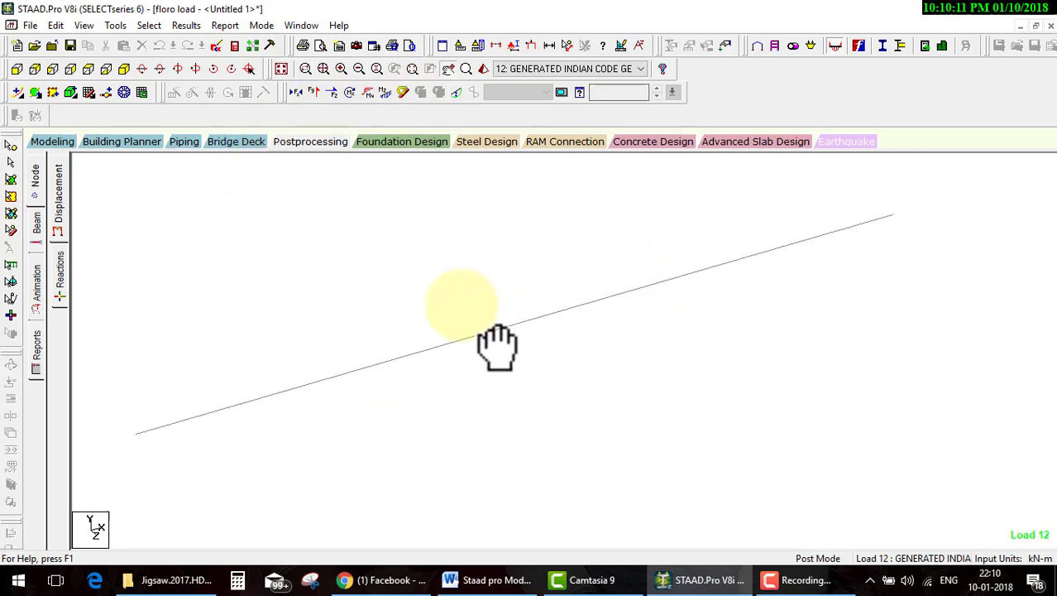